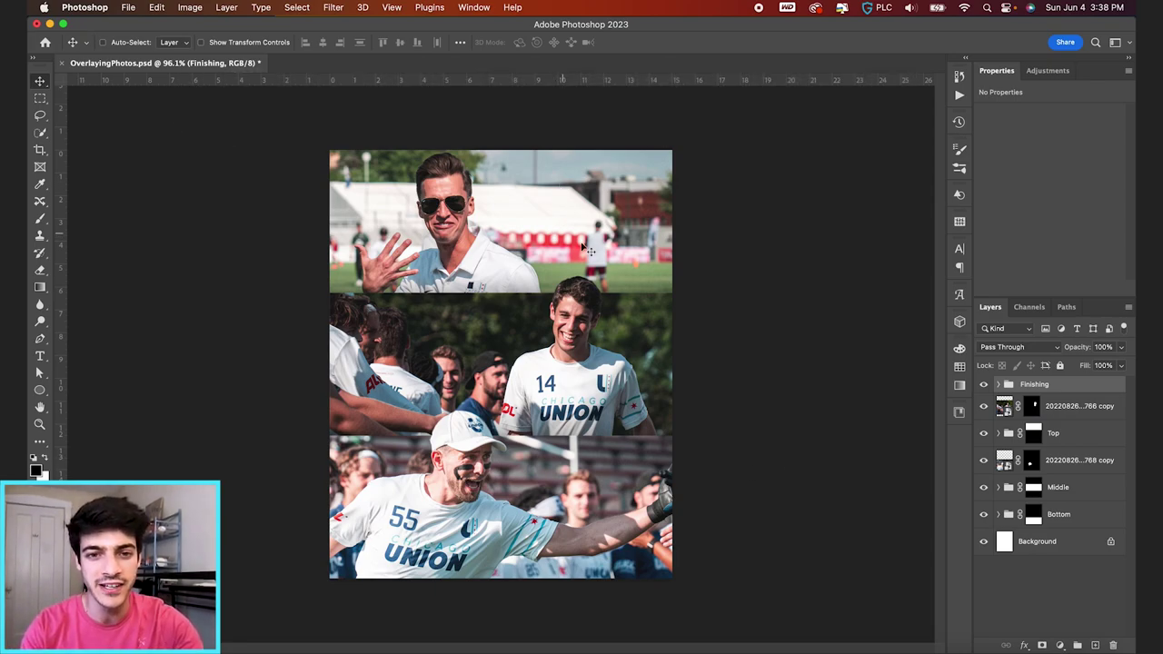
- Create a new 1080 × 1350 px document
scroll(536, 309, "up", 3)
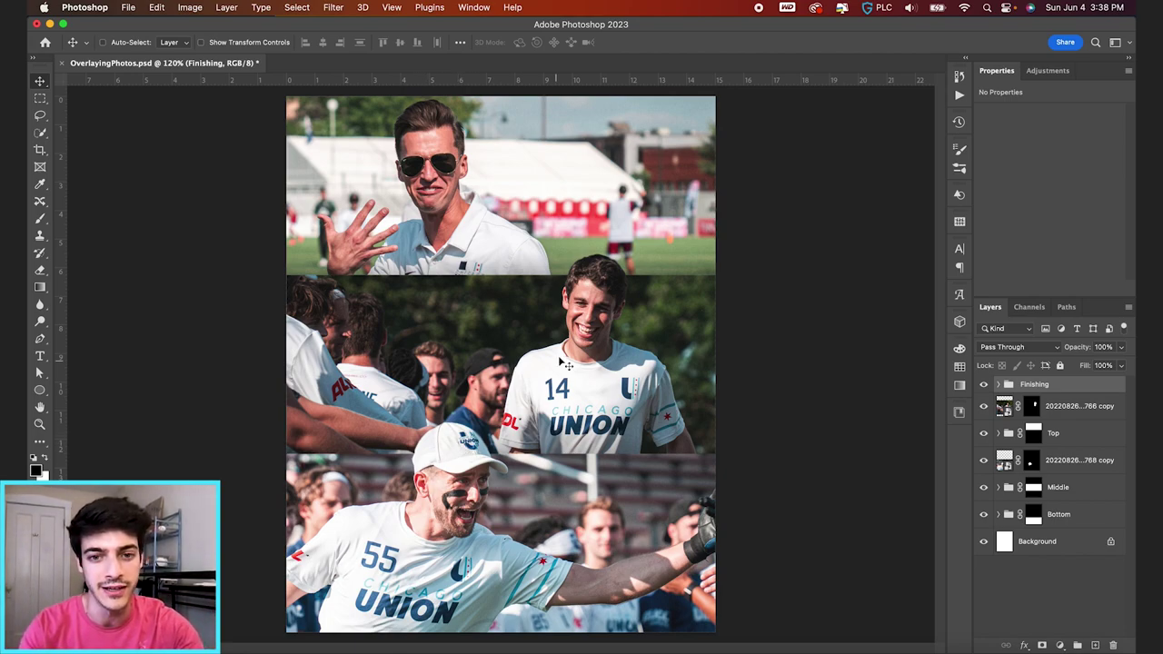
scroll(563, 363, "down", 2)
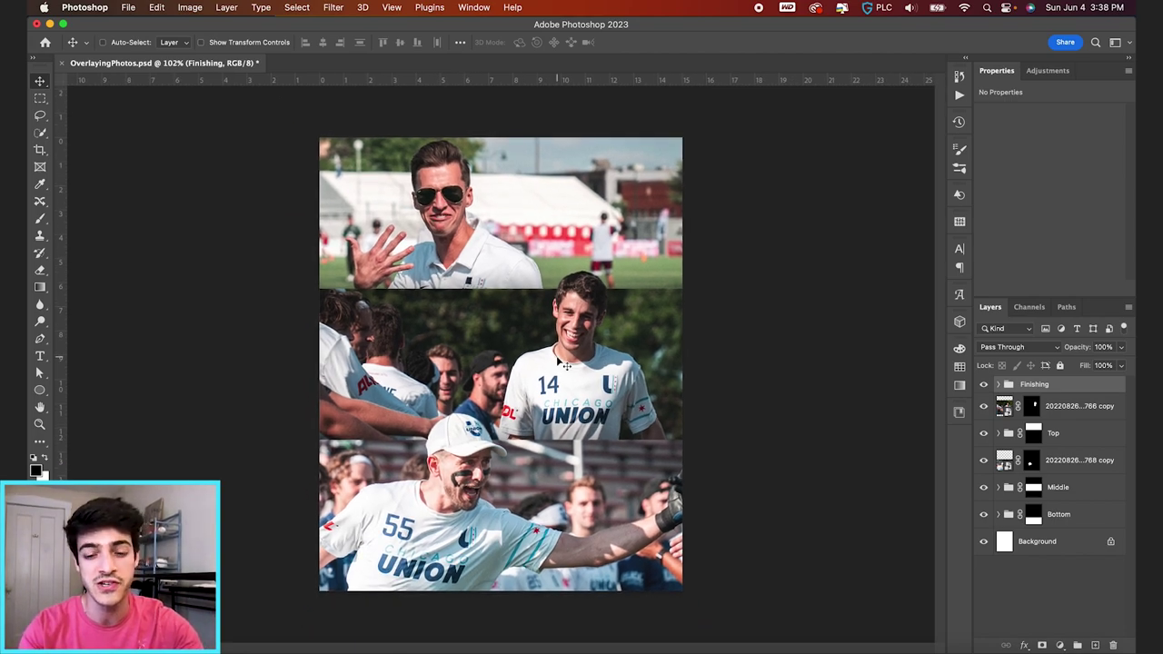
key("super+n")
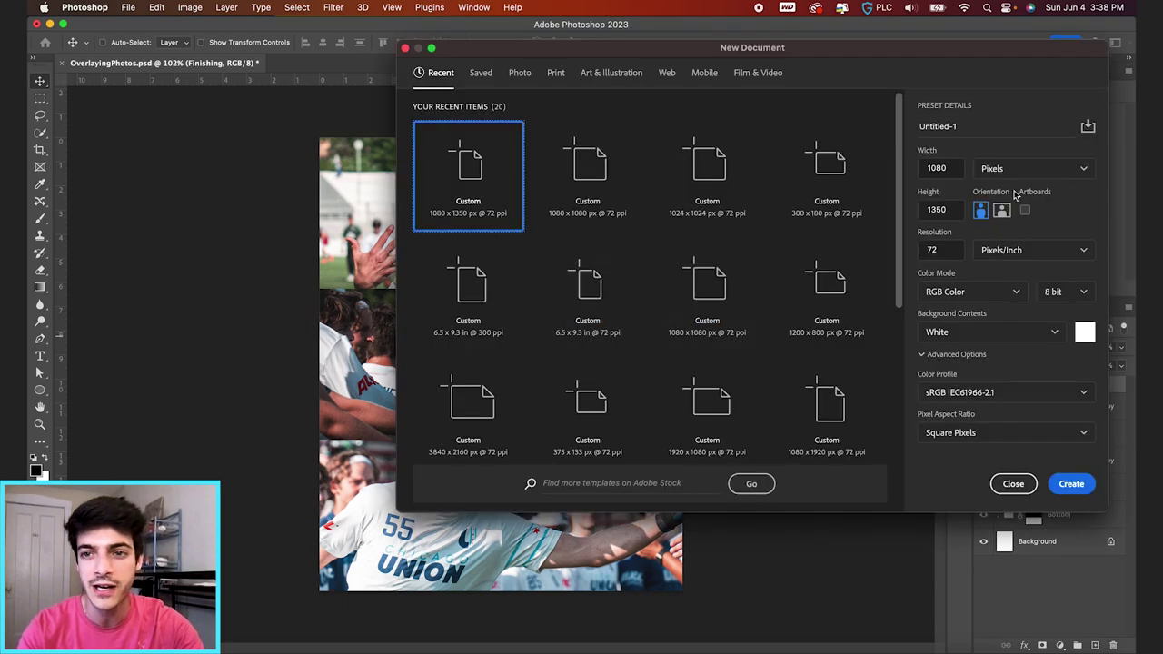
left_click(1068, 484)
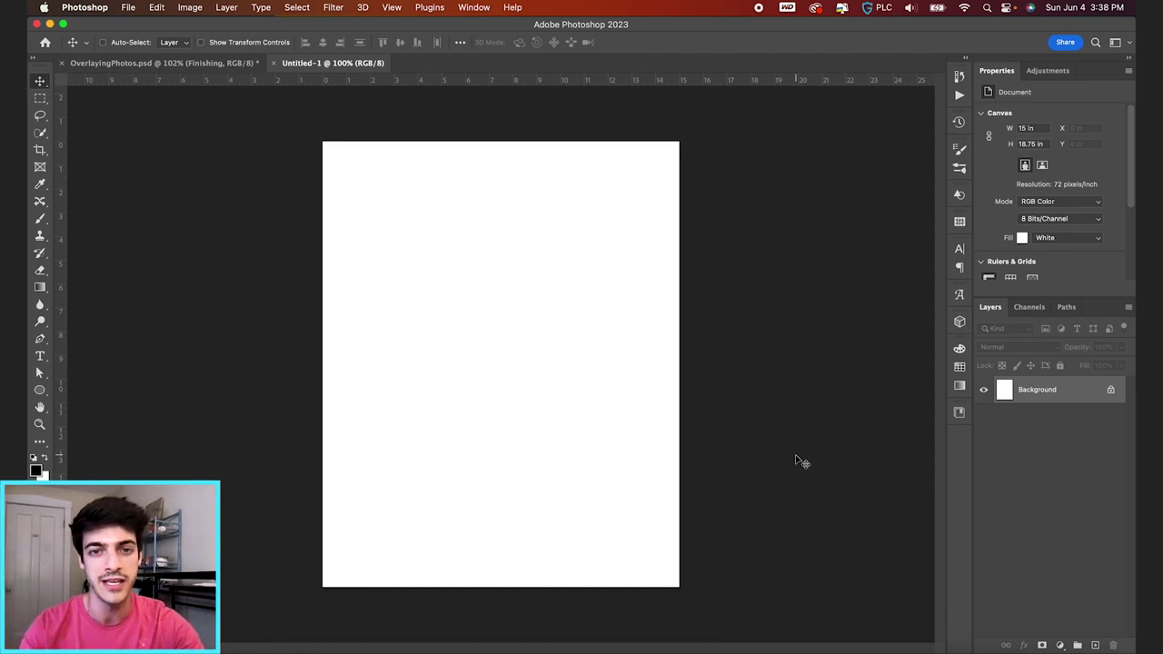
- Add a new layer and fill it solid black with the Paint Bucket
key("shift+g")
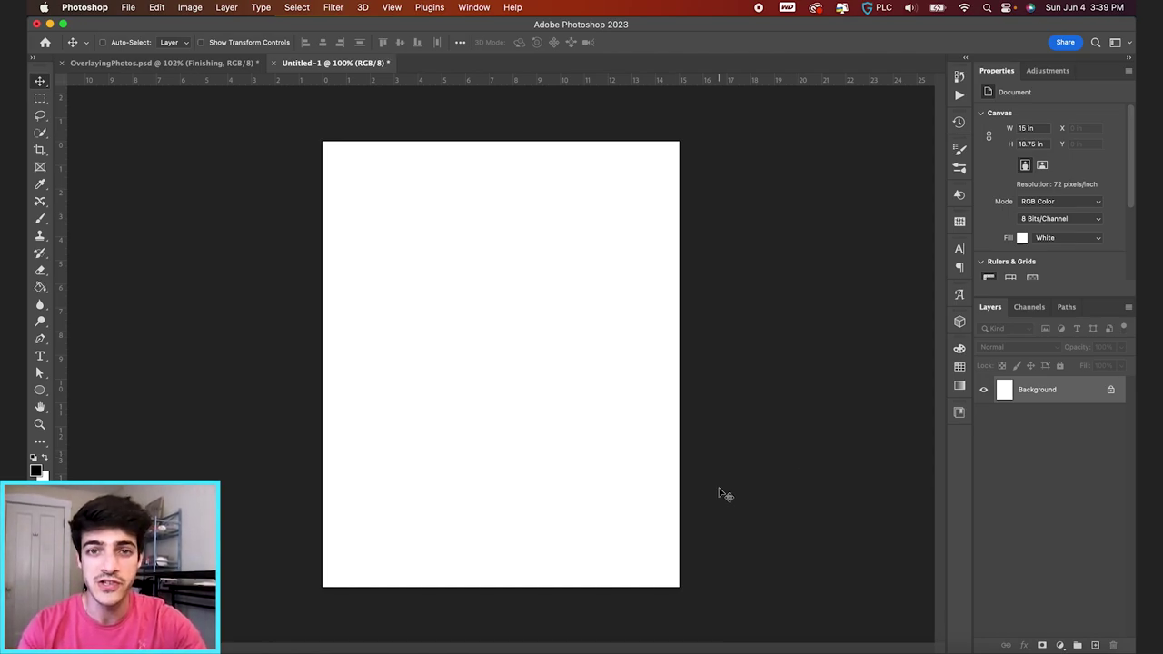
left_click(1095, 645)
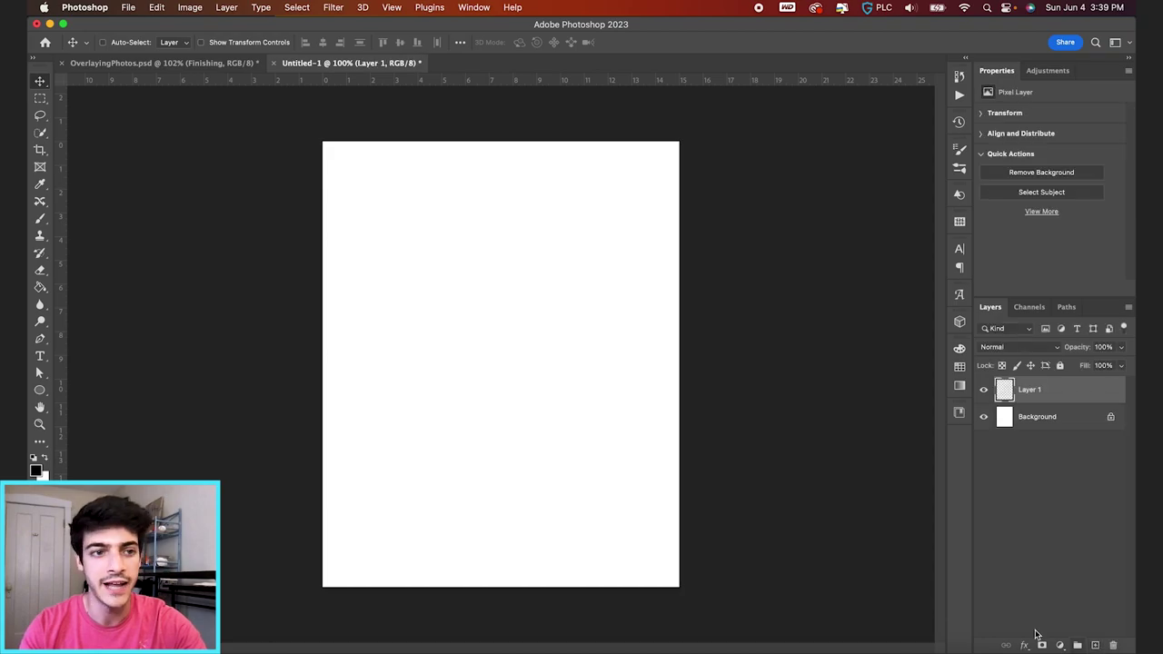
left_click(44, 288)
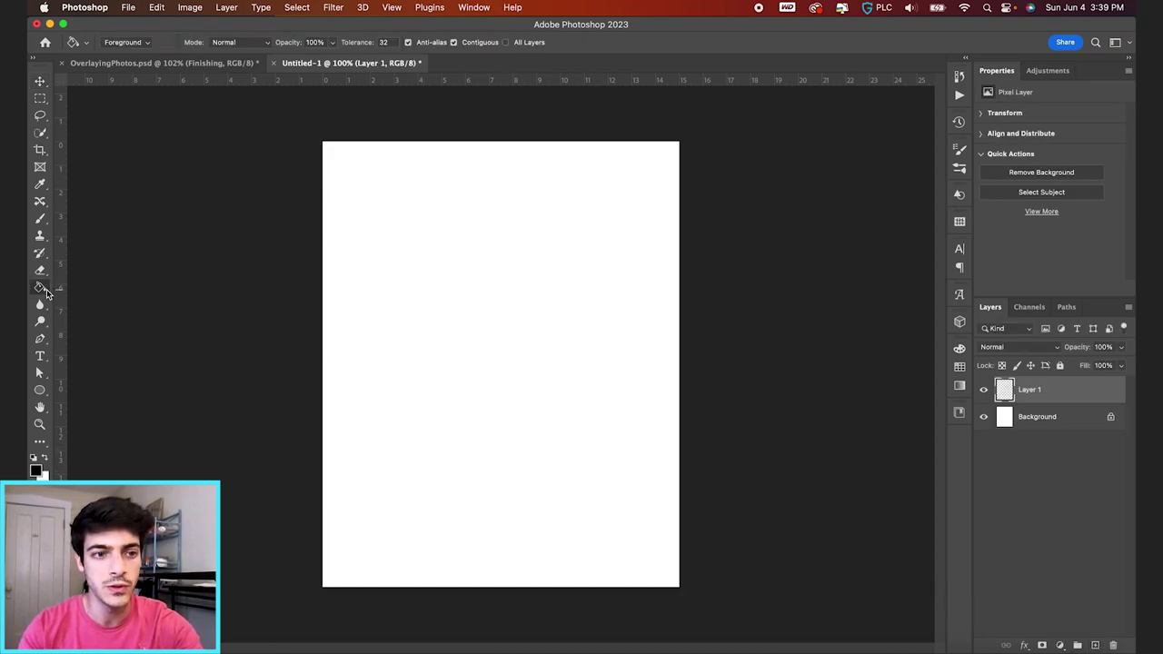
left_click(496, 383)
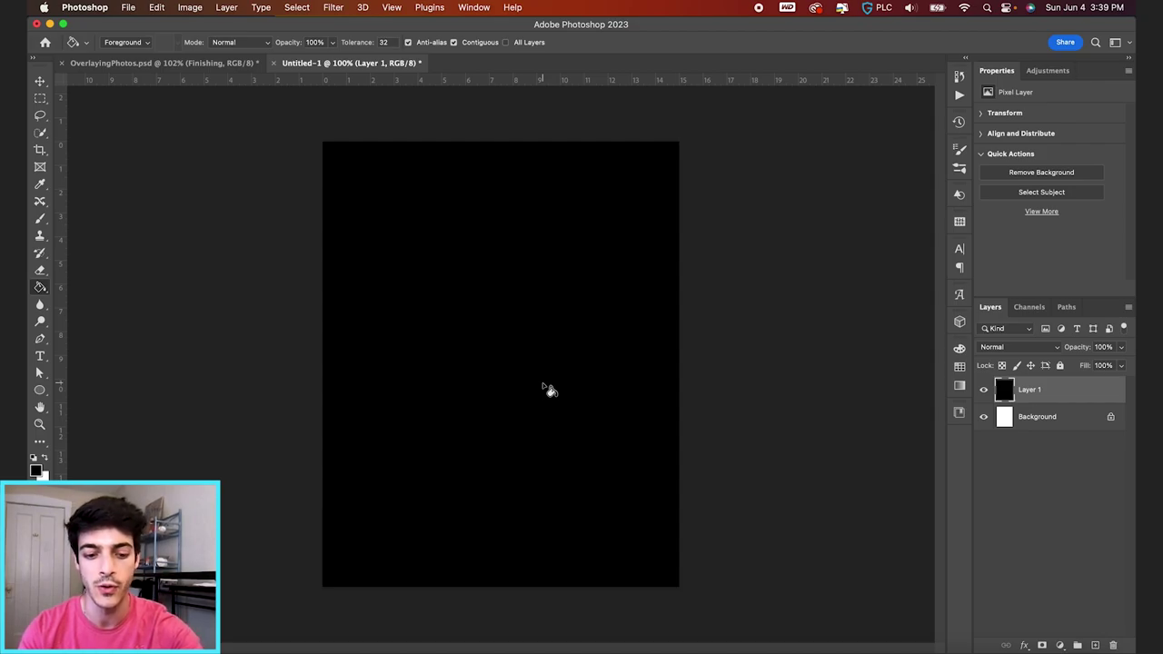
key("super+t")
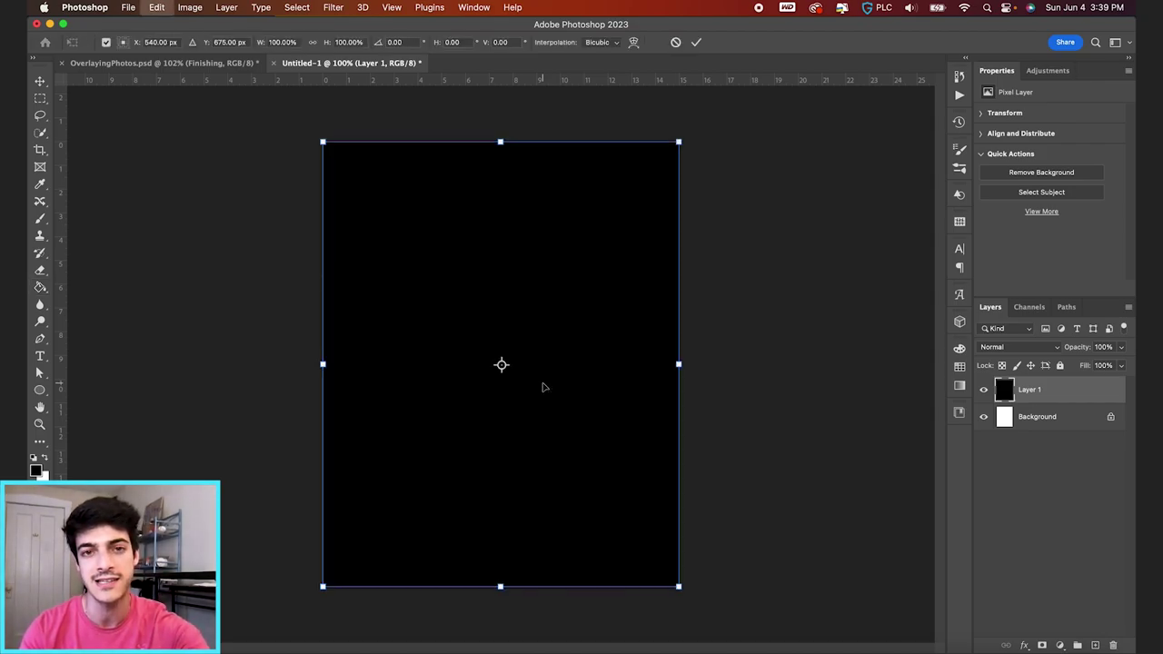
- Scale the black layer's height to 33.33% so it forms a centred horizontal band
left_click(343, 43)
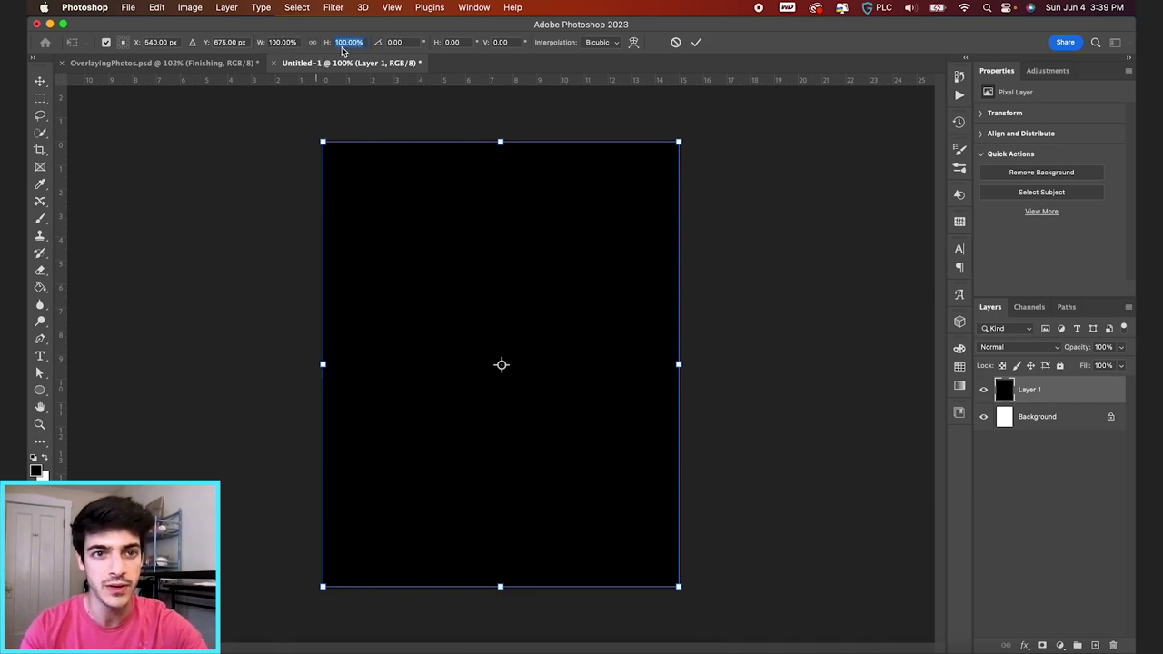
type("33.3333")
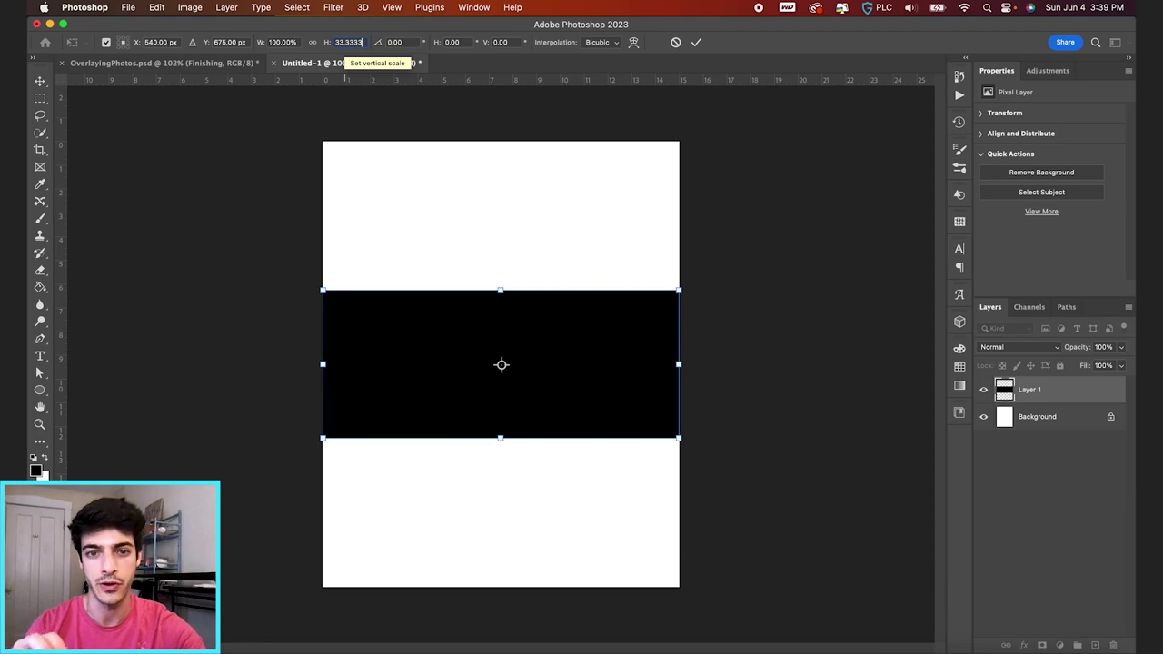
key("Return")
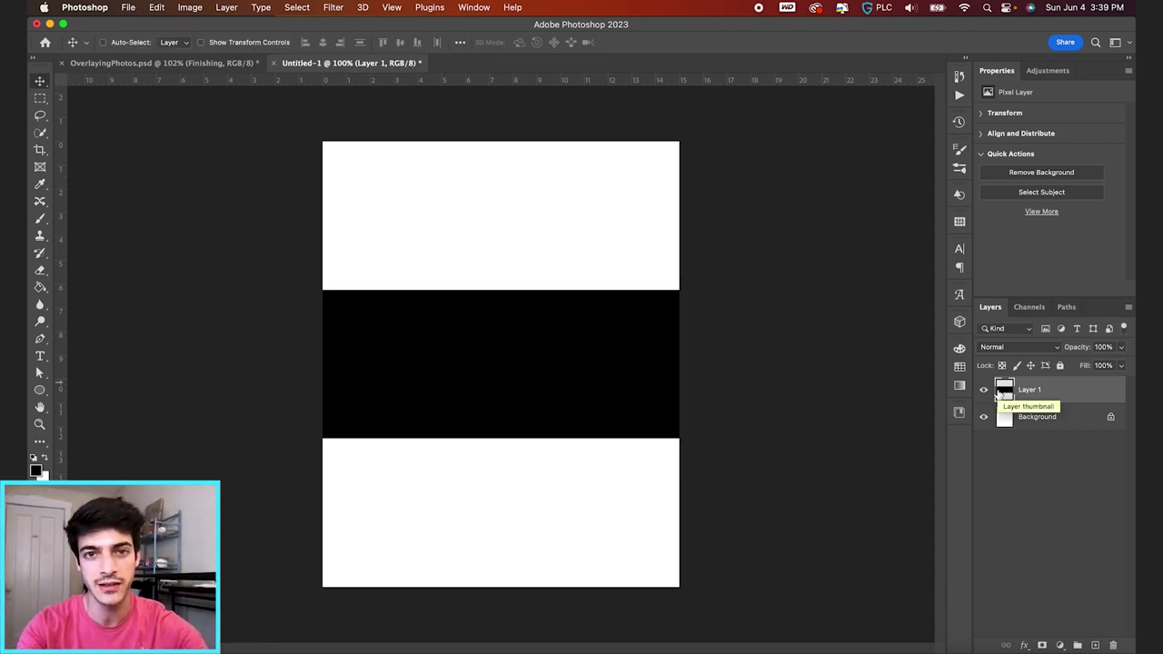
- Duplicate the black band, align the copy to the canvas top, and hide the band layers
key("super+j")
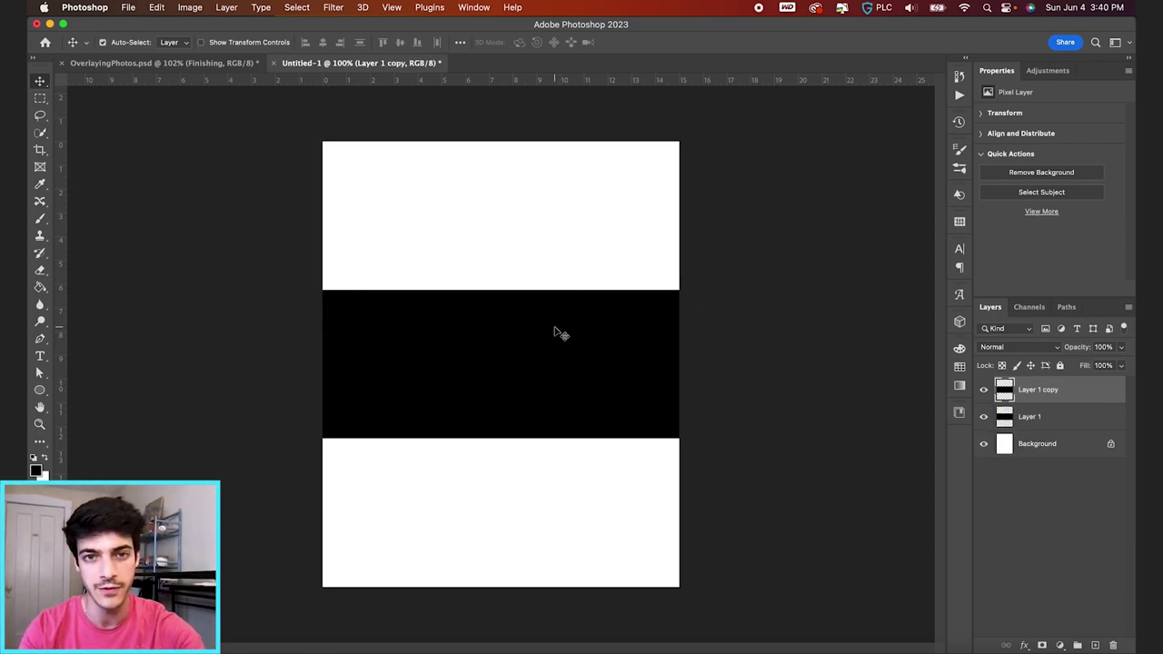
key("super+a")
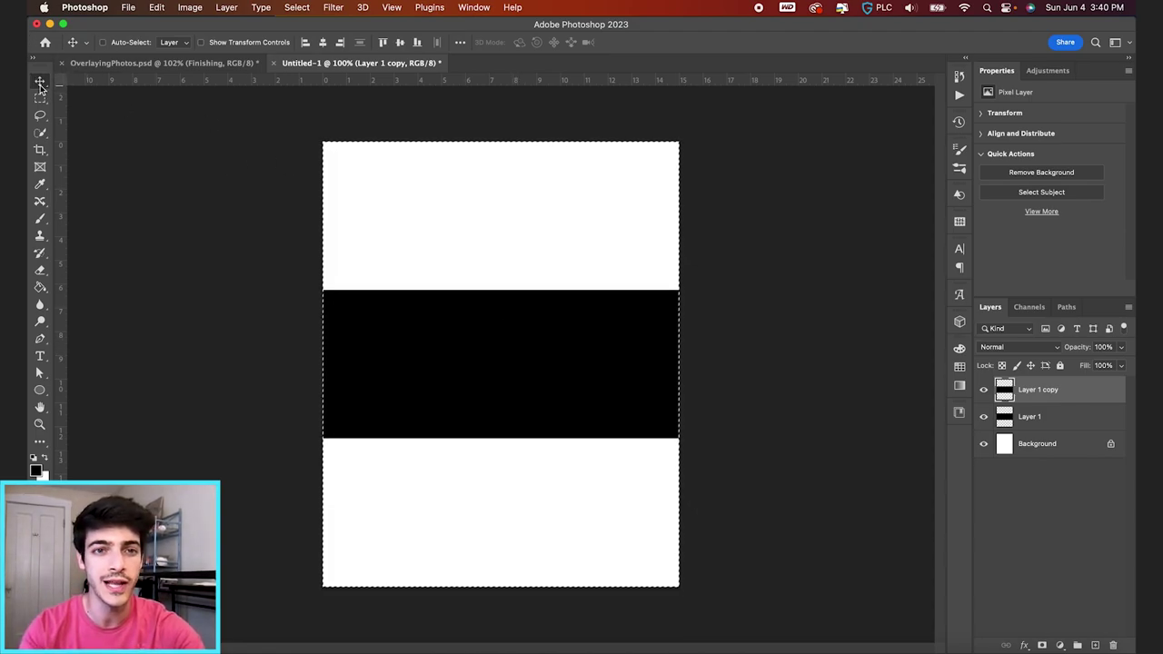
left_click(384, 43)
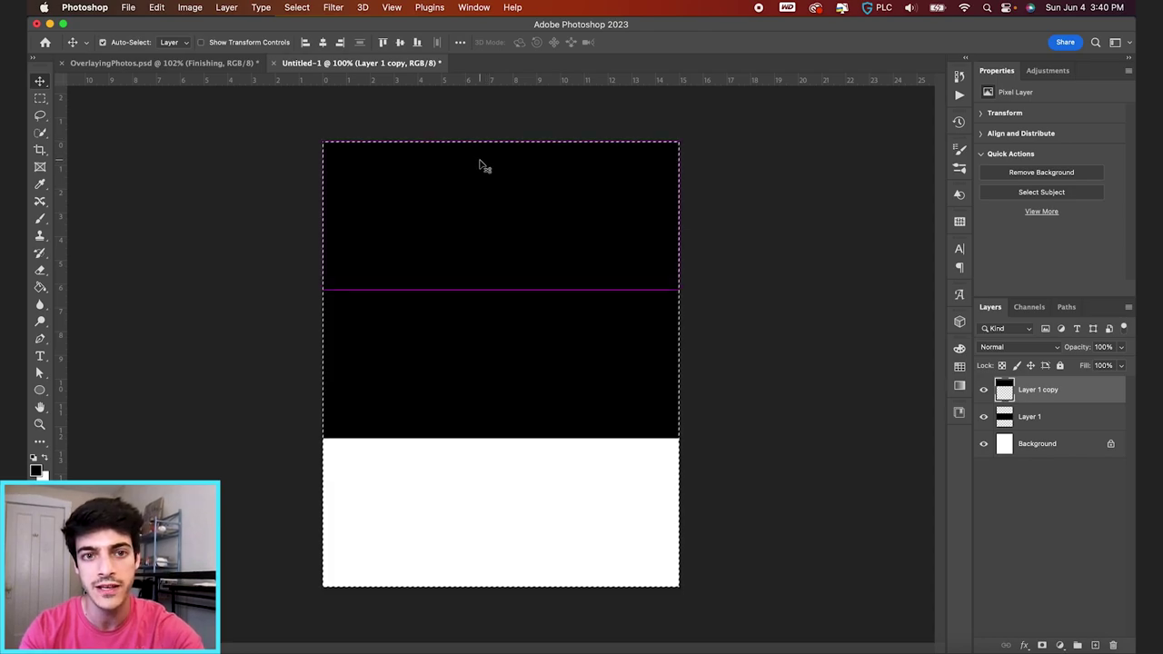
key("super+d")
left_click(983, 416)
left_click(983, 390)
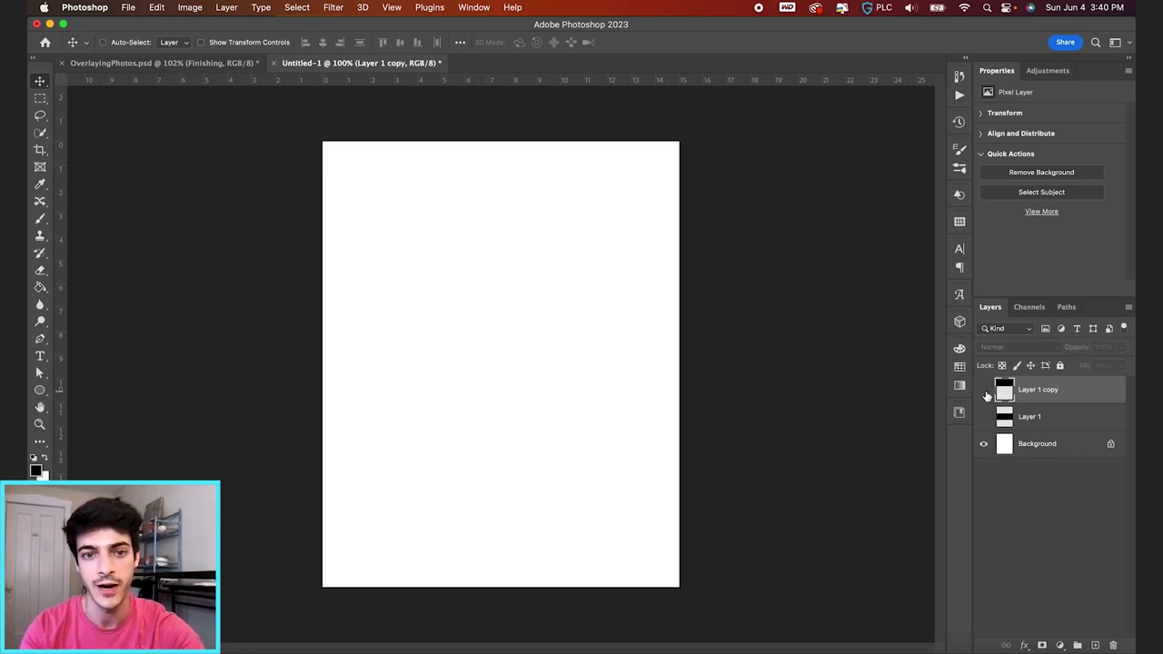
left_click(984, 390)
left_click(983, 390)
left_click(983, 416)
left_click(983, 416)
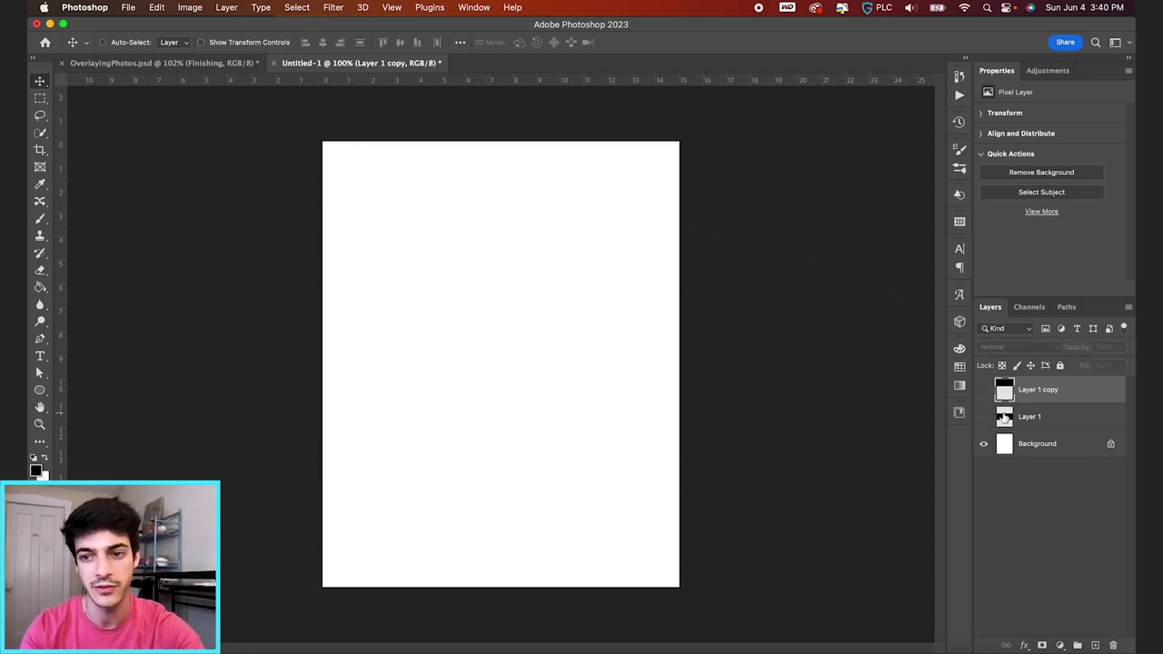
- Make another band copy aligned to the canvas bottom, hide it, and move Layer 1 above Layer 1 copy
key("super+j")
left_click(983, 389)
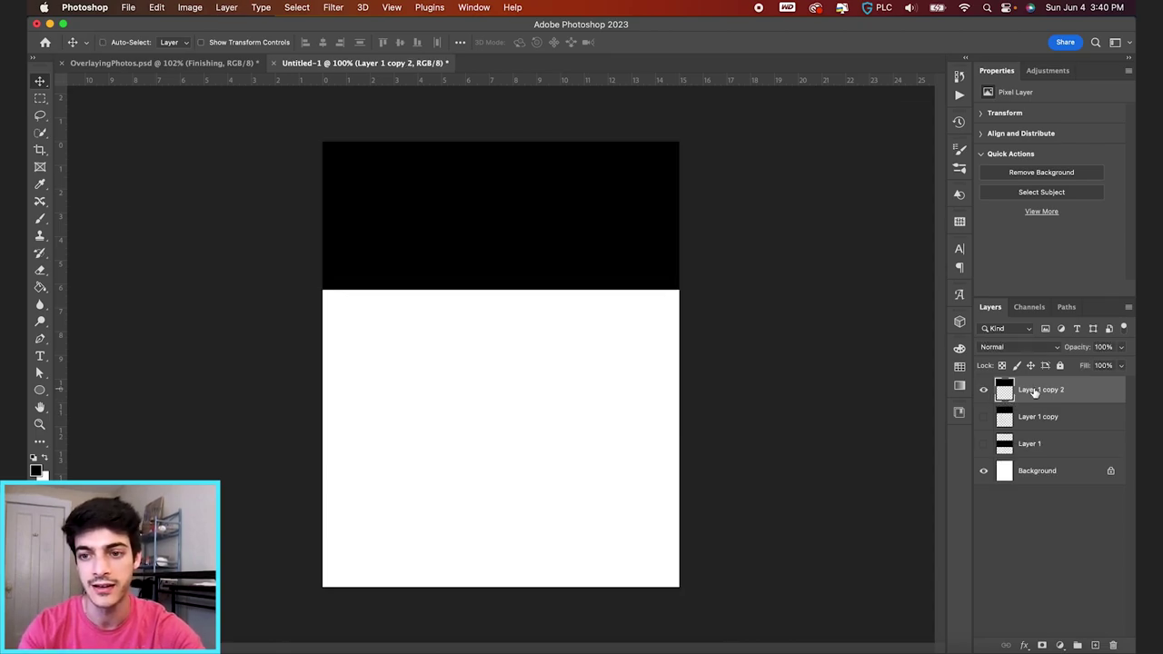
key("super+a")
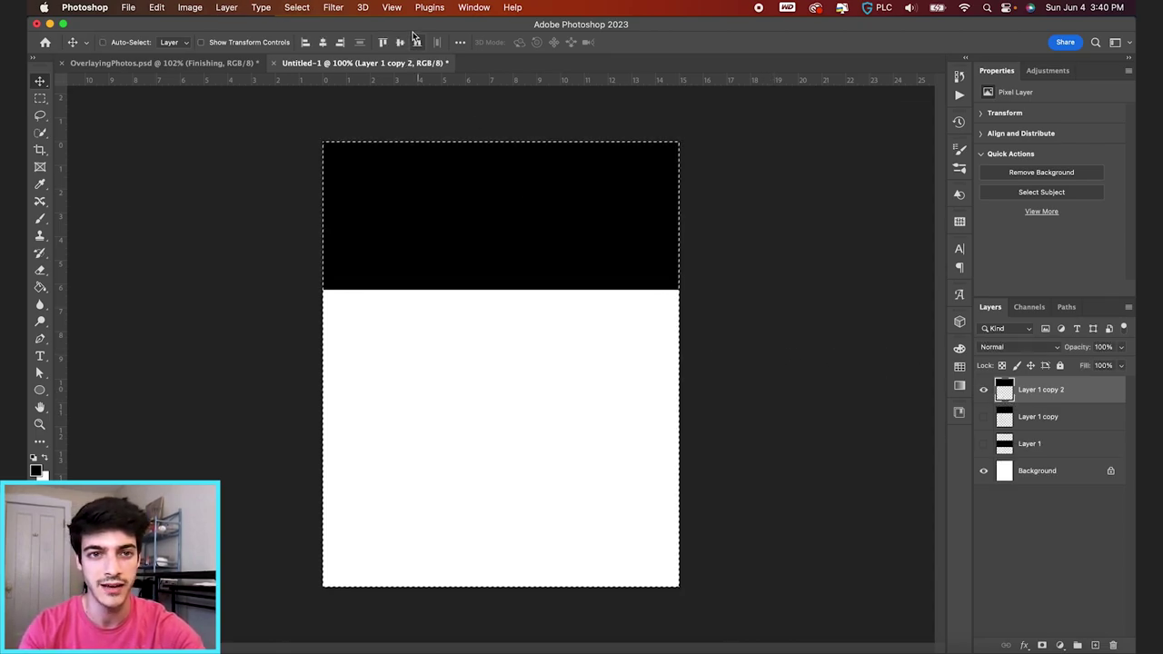
left_click(418, 43)
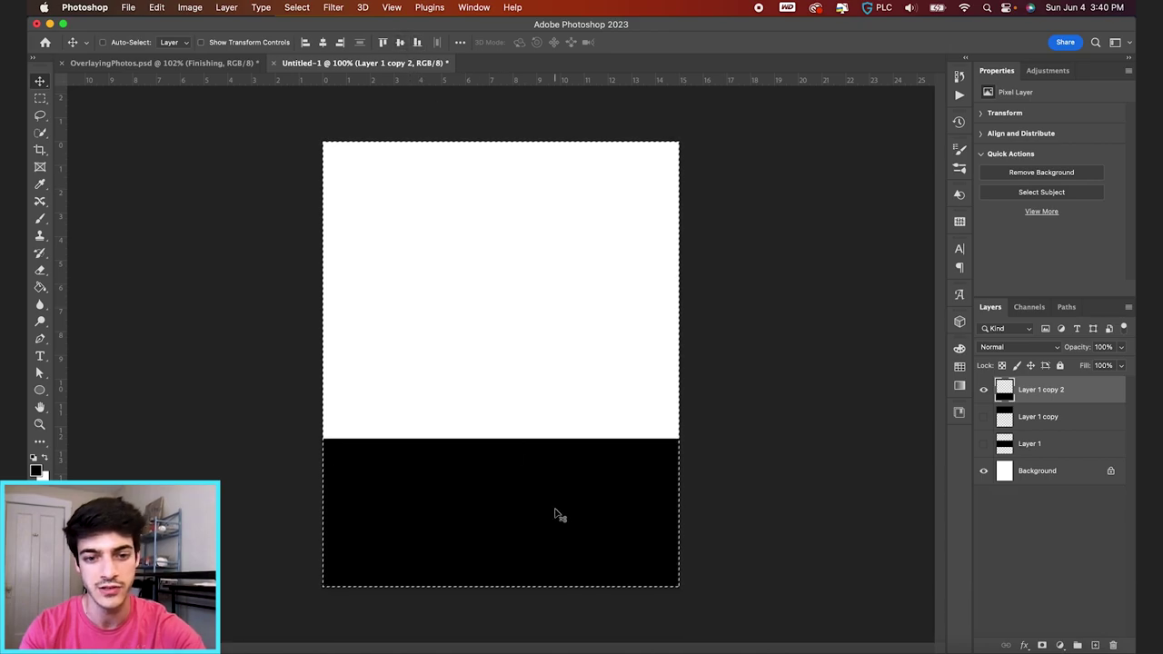
key("super+d")
left_click(983, 390)
double_click(983, 416)
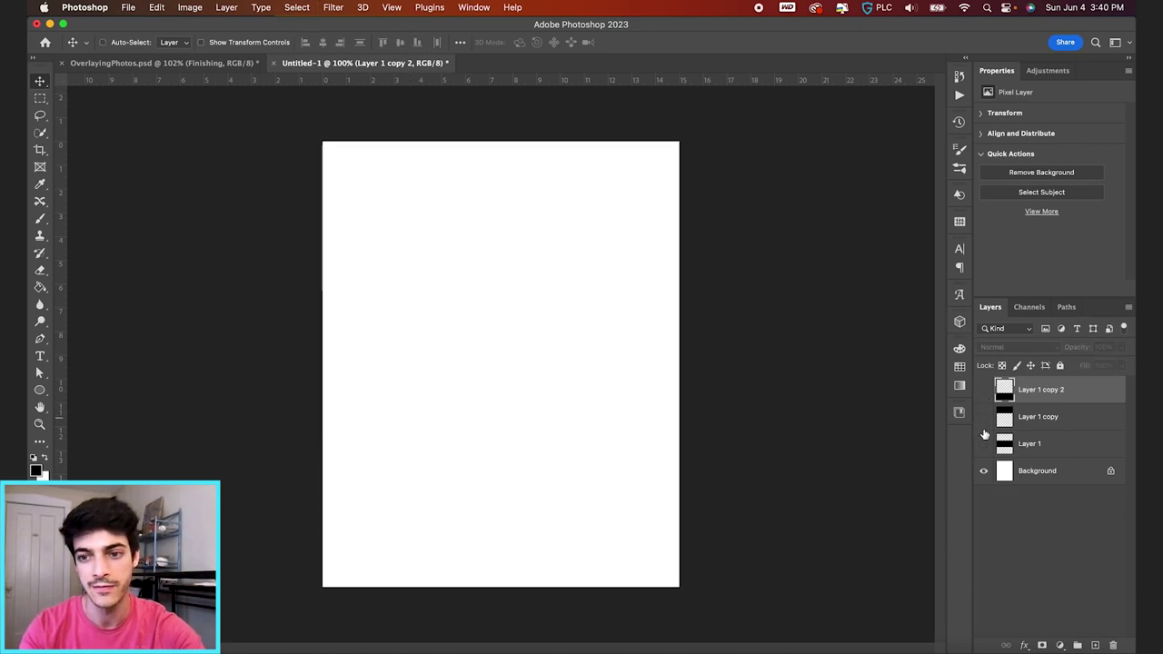
double_click(983, 443)
left_click_drag(1008, 445, 1010, 416)
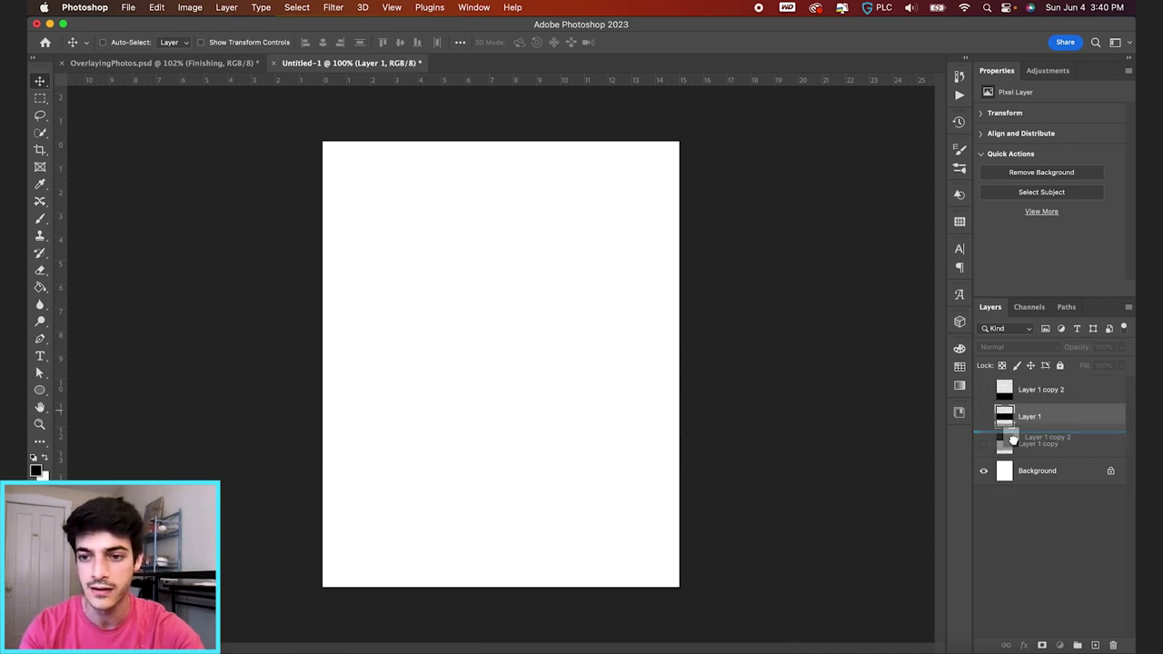
- Put the bottom band layer into Group 1 and mask the group to that band
left_click(1009, 390)
left_click(983, 390)
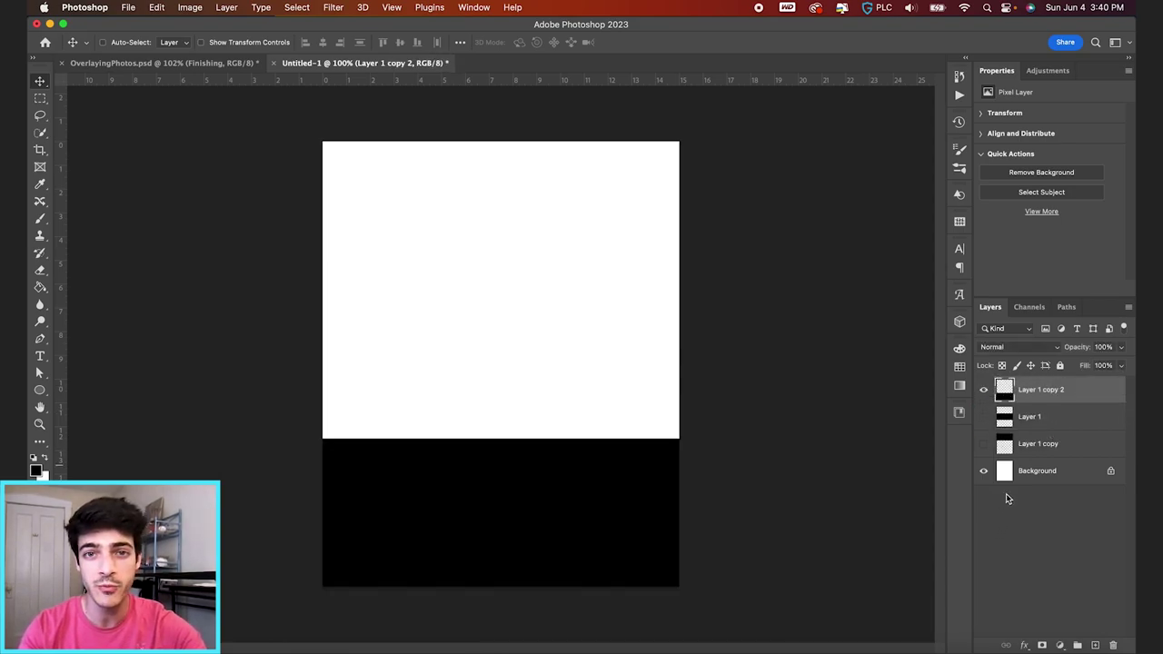
left_click(1077, 647)
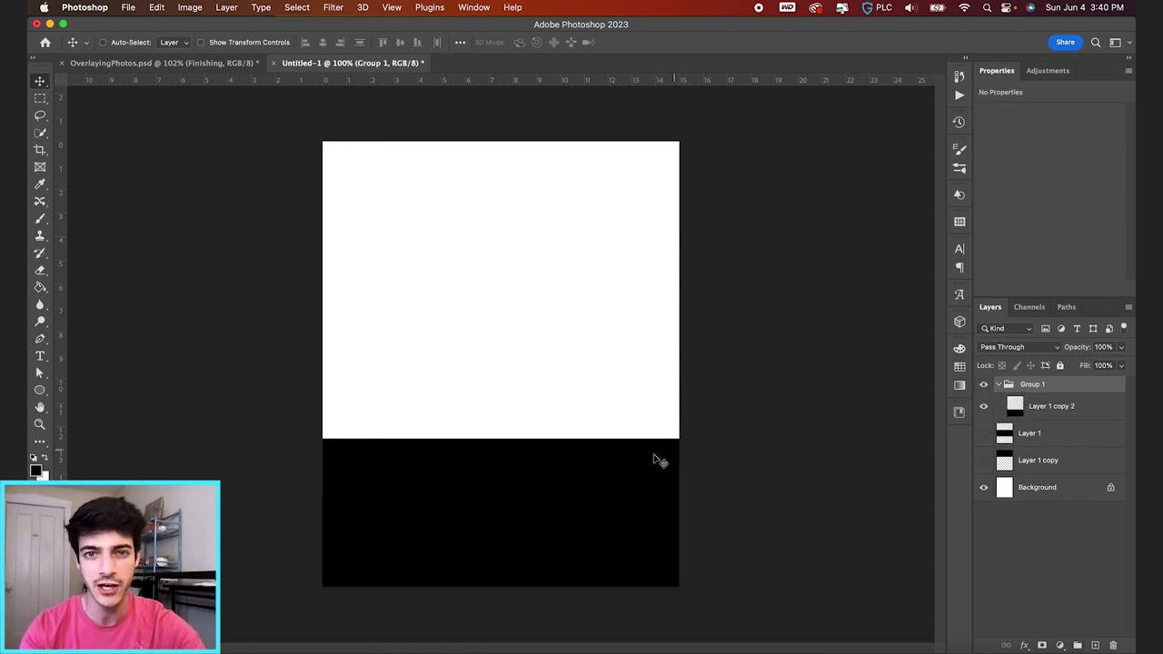
left_click(1015, 410, "super")
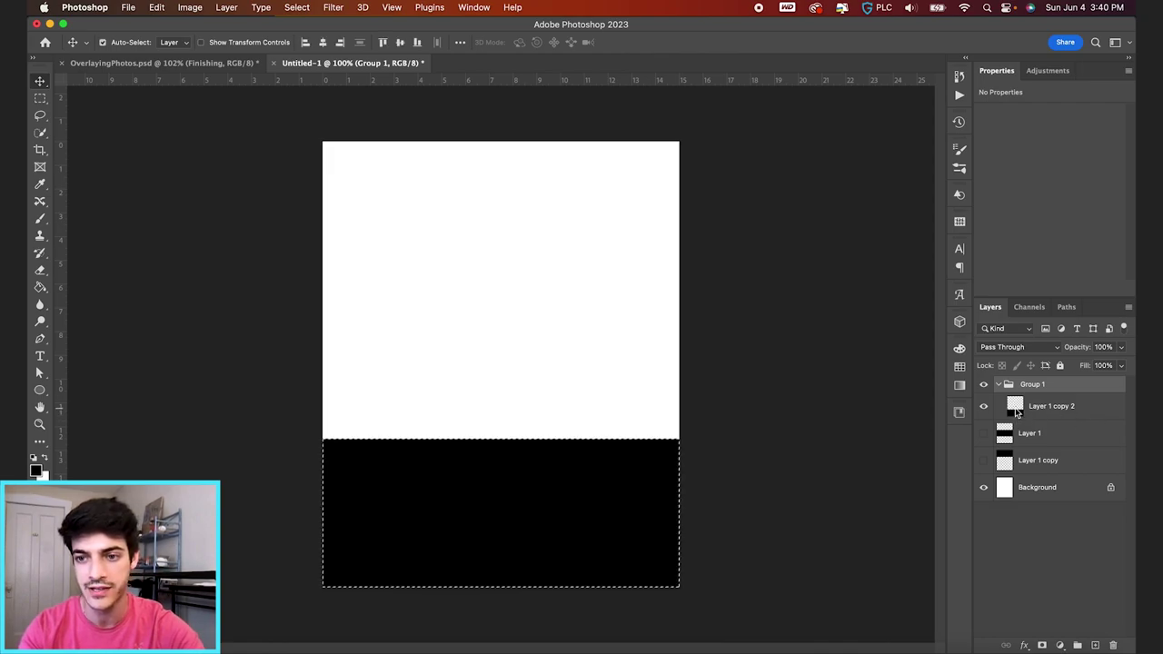
left_click(1043, 646)
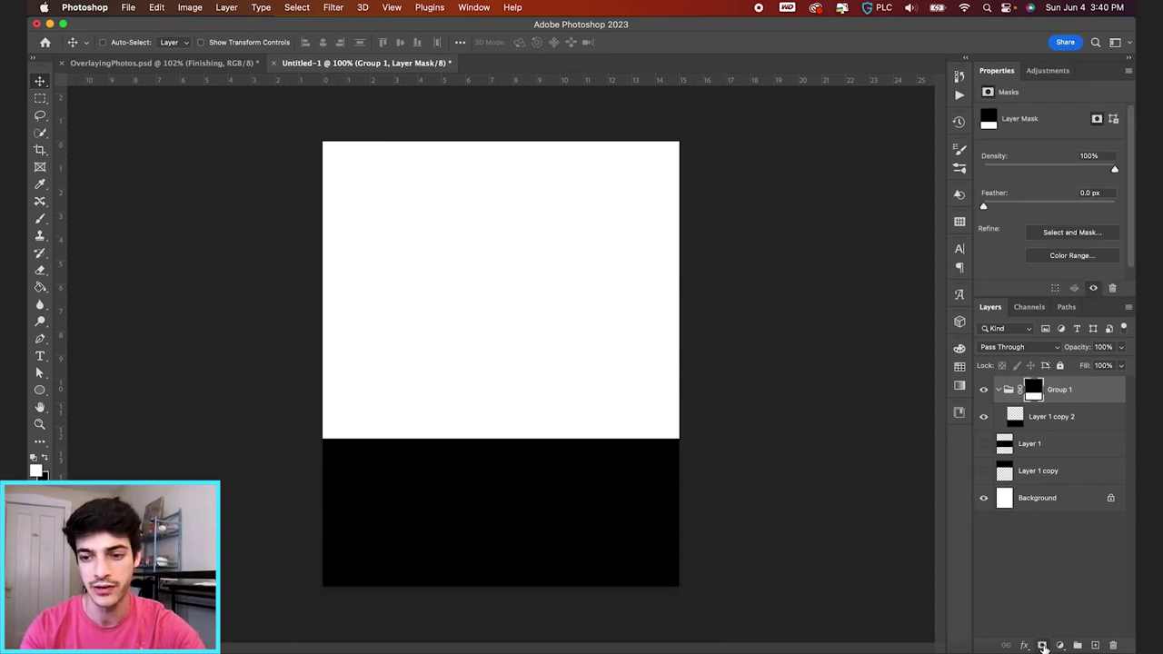
left_click(1014, 417)
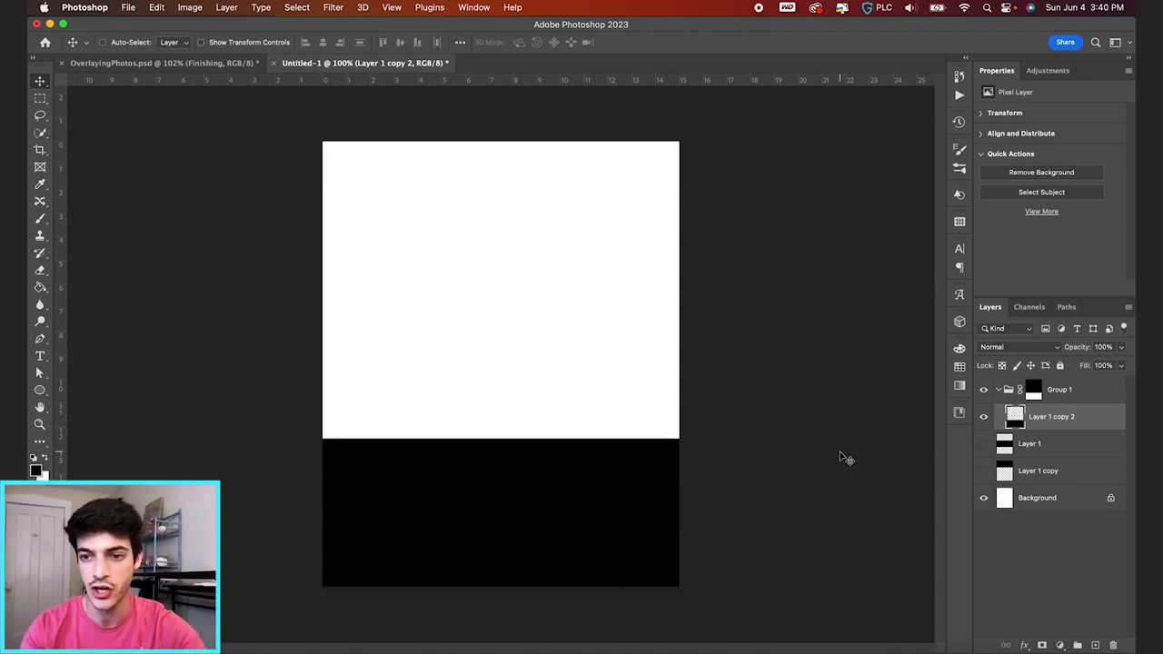
- Put the middle band layer into Group 2 and mask the group to that band
left_click(1006, 445)
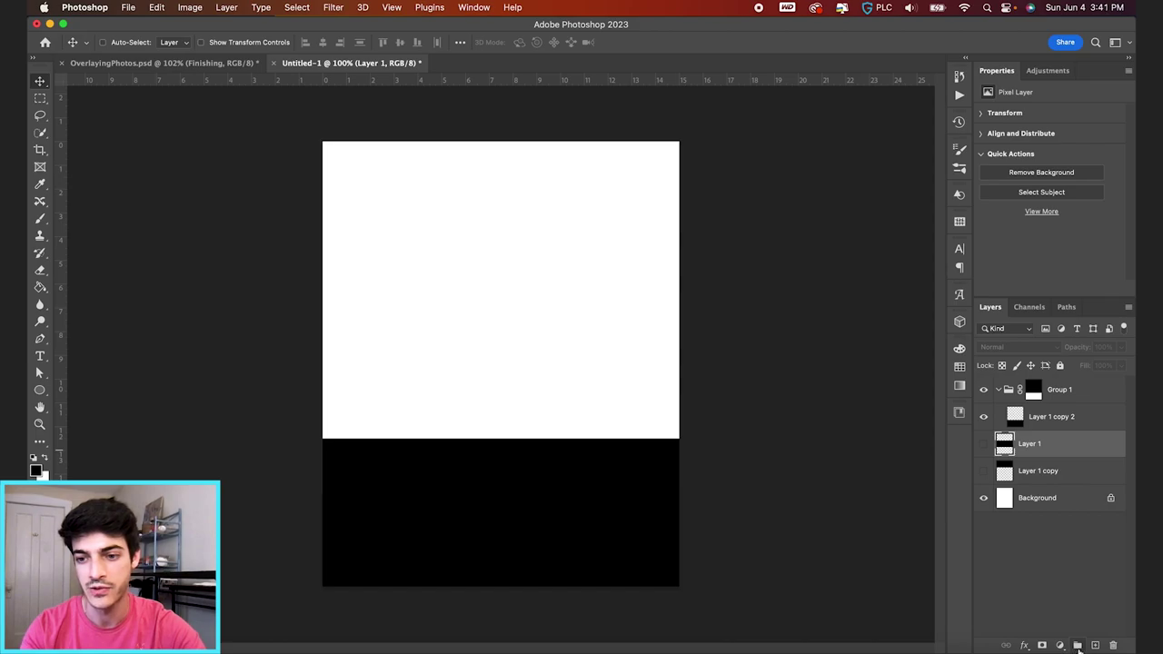
left_click(1078, 645)
left_click(984, 461)
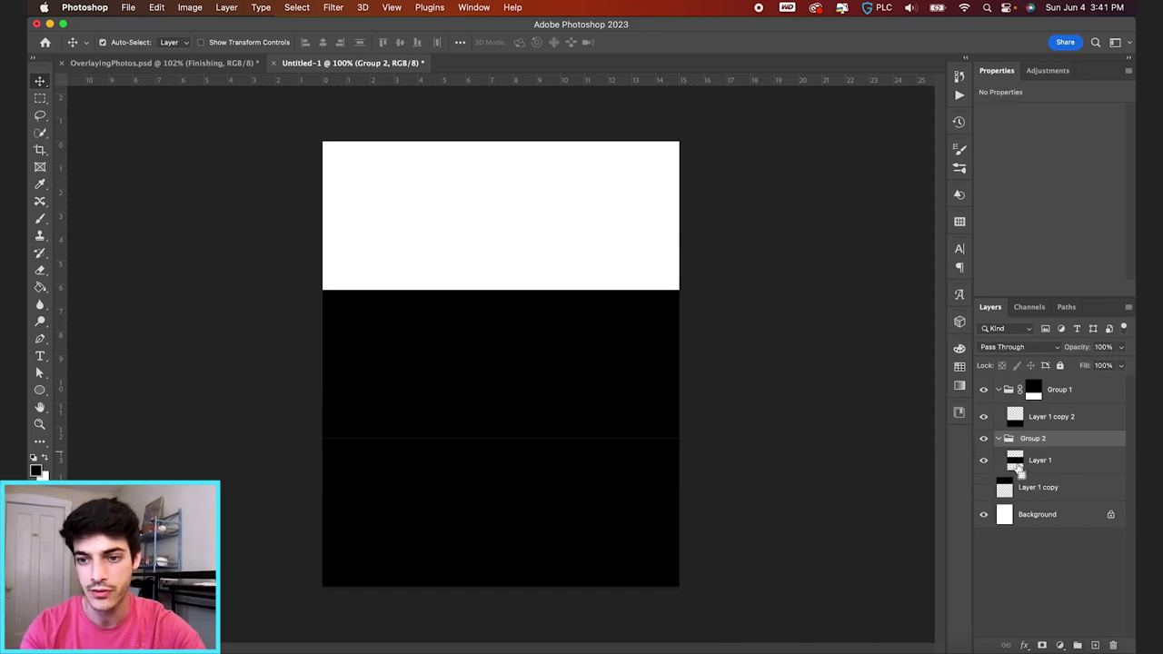
left_click(1015, 460, "super")
left_click(1042, 645)
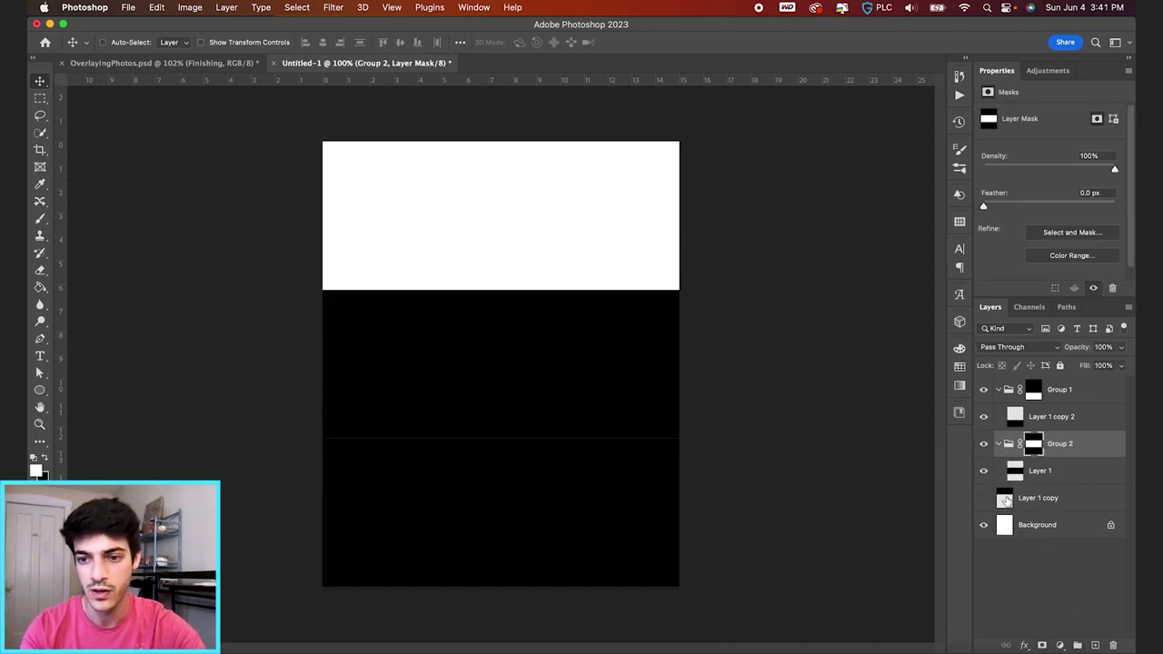
- Group the top band as Group 3 with a matching mask, then hide all three placeholder bands
left_click_drag(1006, 501, 1078, 644)
left_click(983, 514)
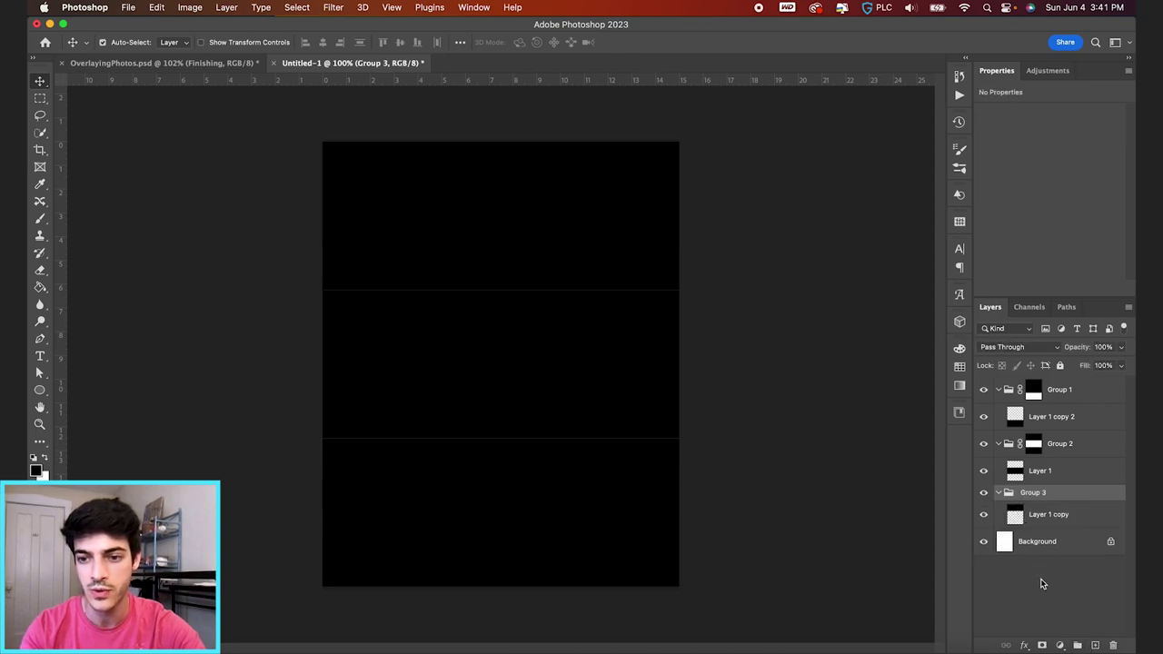
left_click(1015, 516, "super")
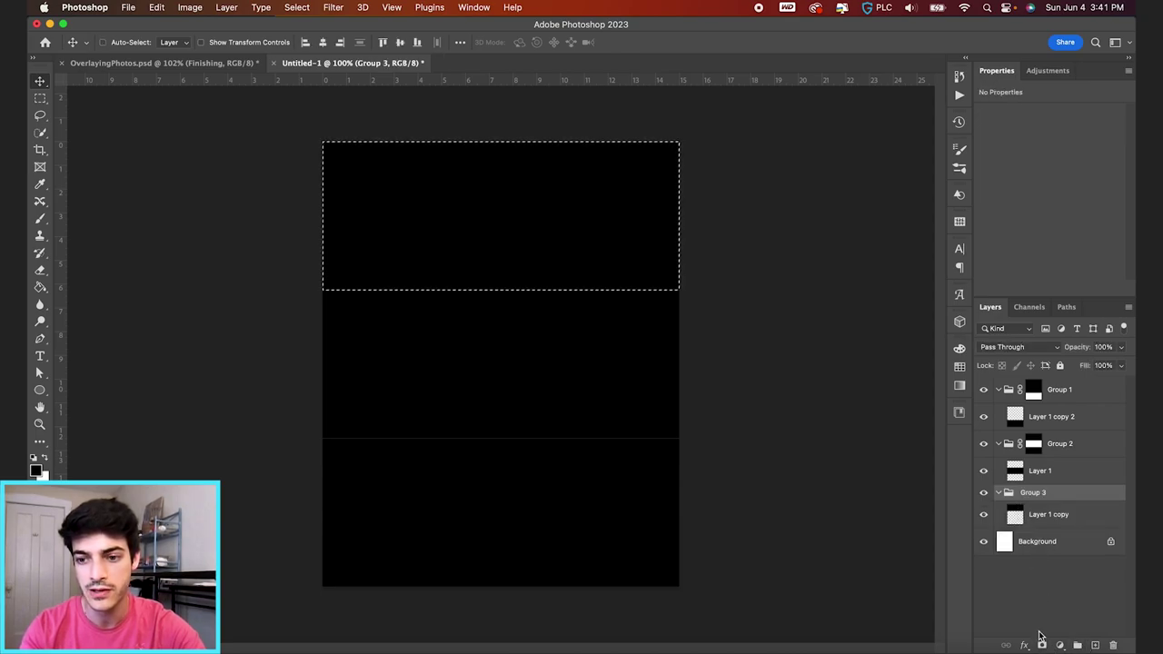
left_click(1042, 645)
left_click(983, 471)
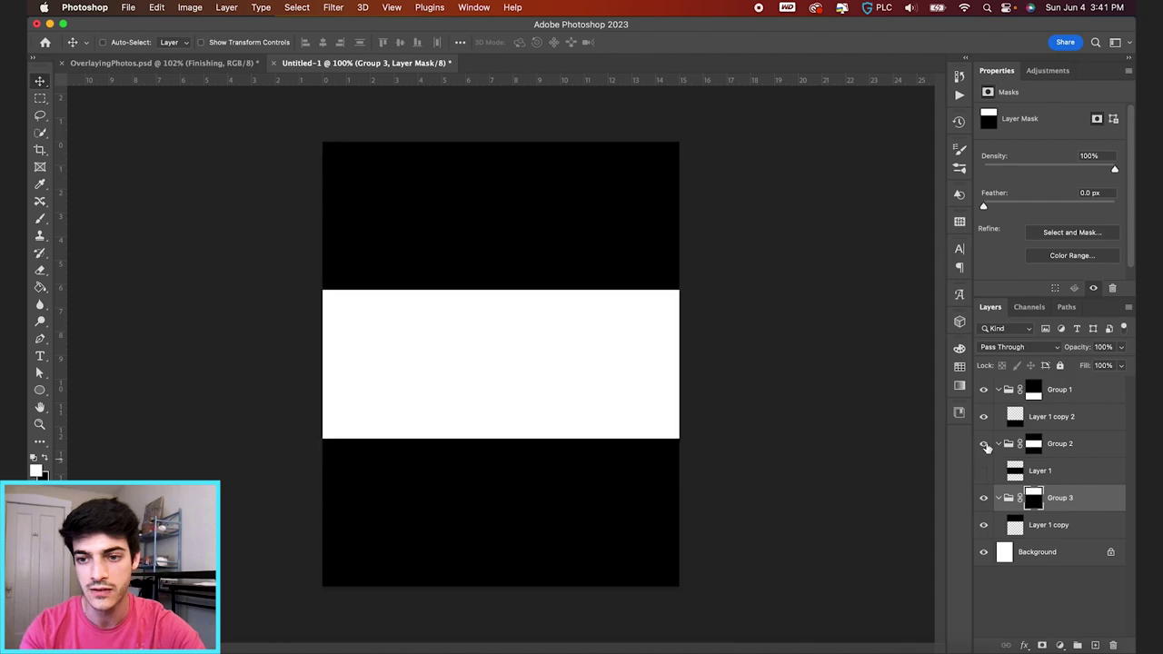
left_click(983, 416)
left_click(983, 525)
- Reset default colours, then place Pawel.jpg and enlarge it to span the page width
key("super+2")
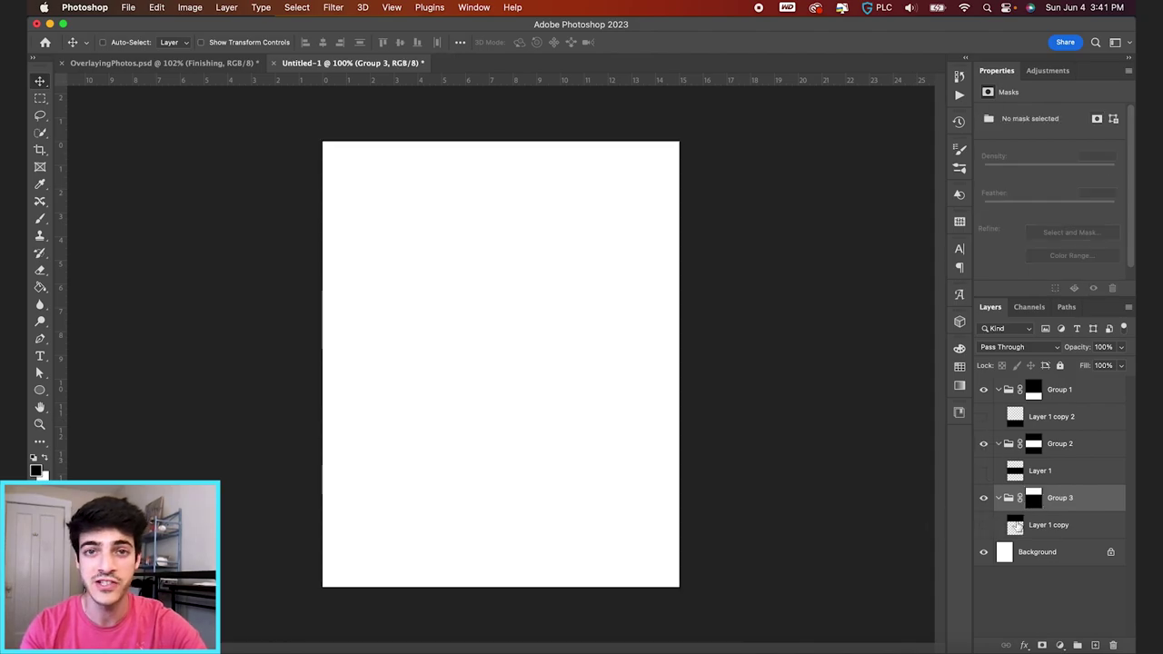
key("super+Tab")
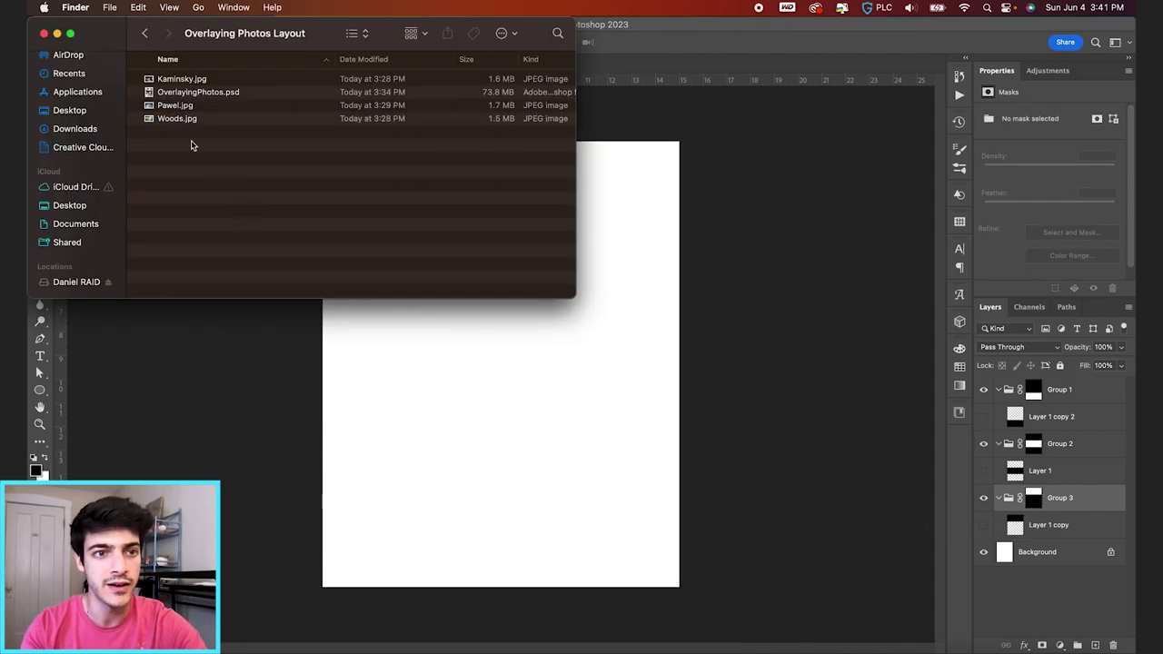
left_click_drag(178, 110, 486, 463)
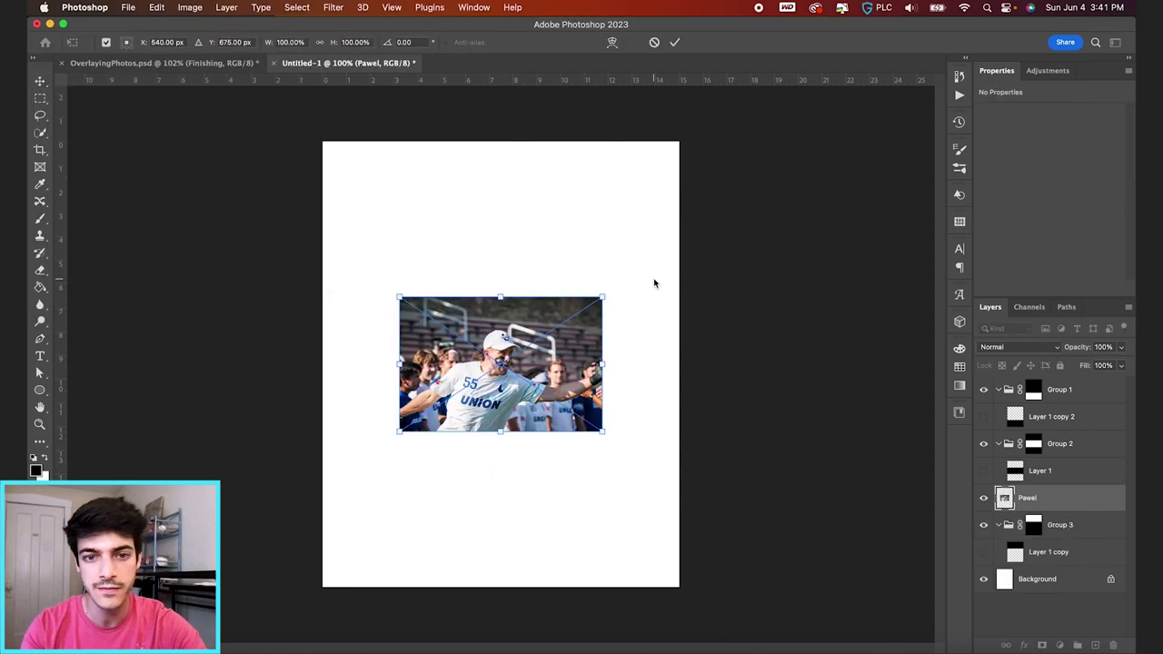
left_click_drag(607, 294, 690, 265)
key("Return")
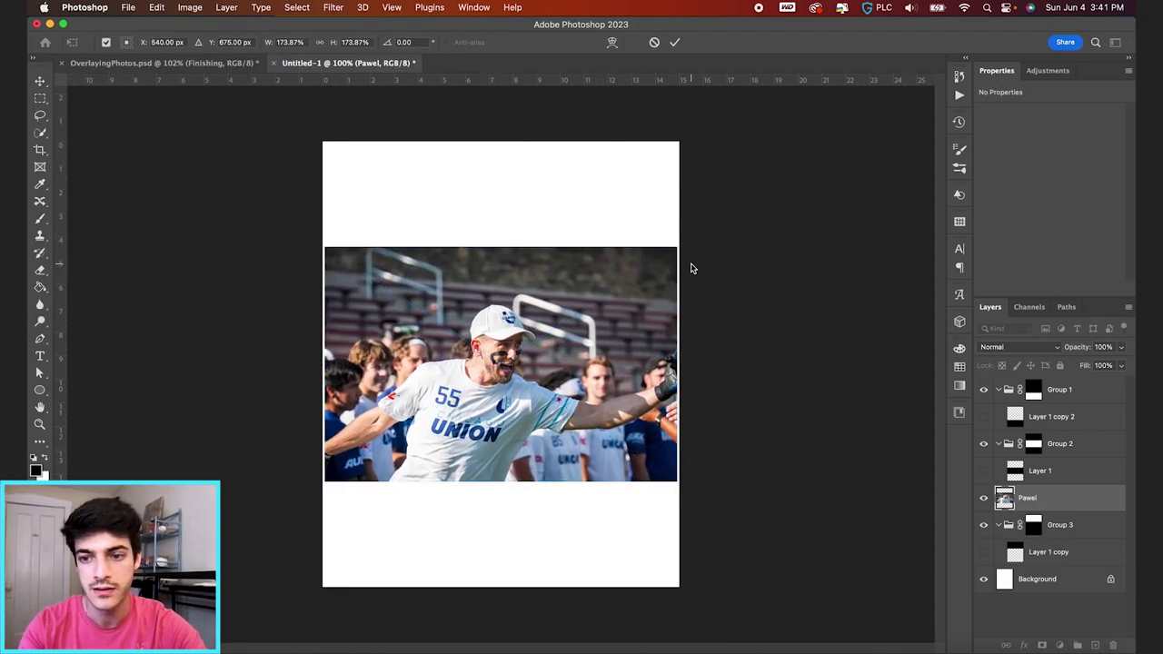
- Move the Pawel layer into Group 1, then enlarge and nudge it to fill the bottom band
left_click_drag(1003, 500, 1019, 402)
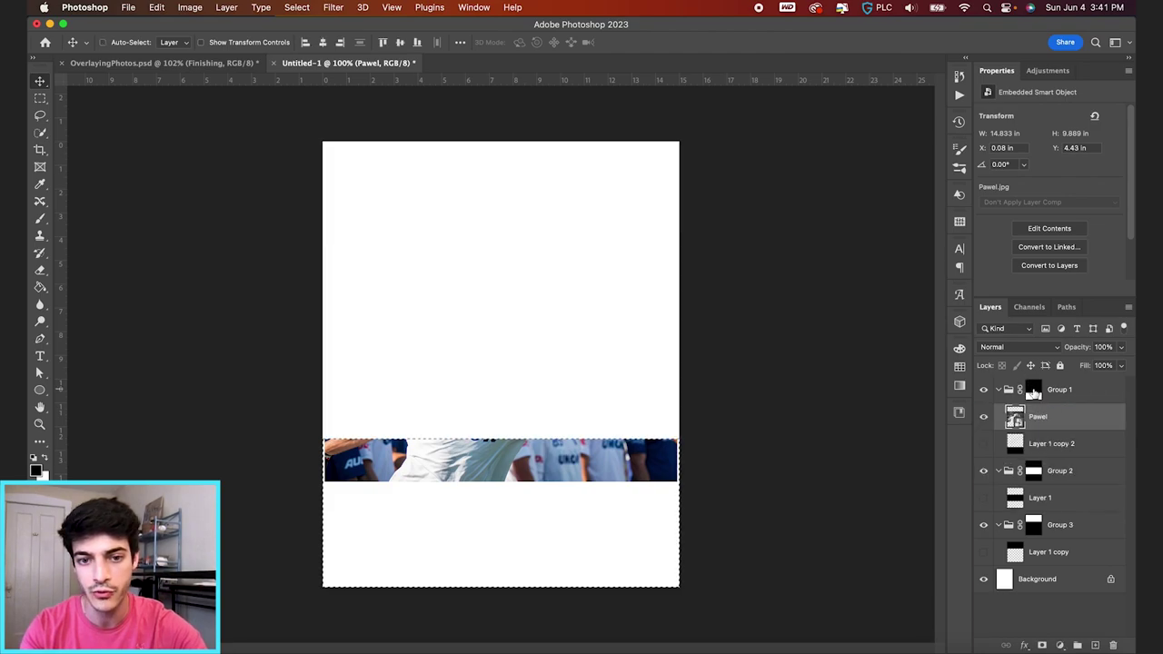
left_click_drag(584, 431, 583, 519)
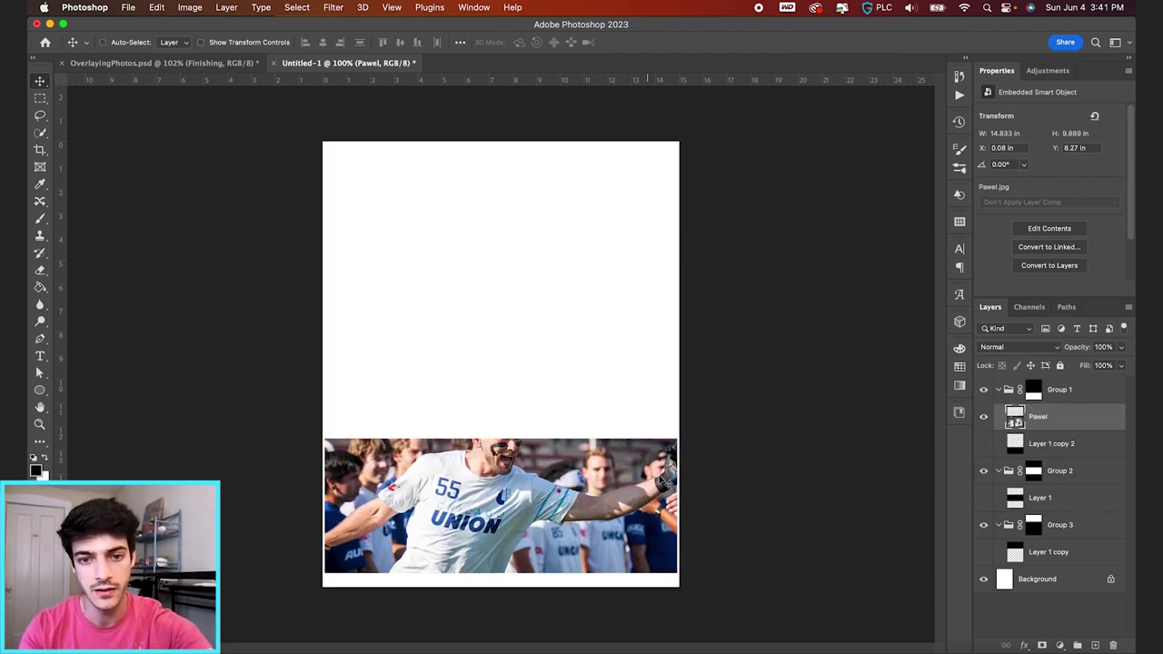
key("ctrl+t")
left_click_drag(678, 337, 736, 306)
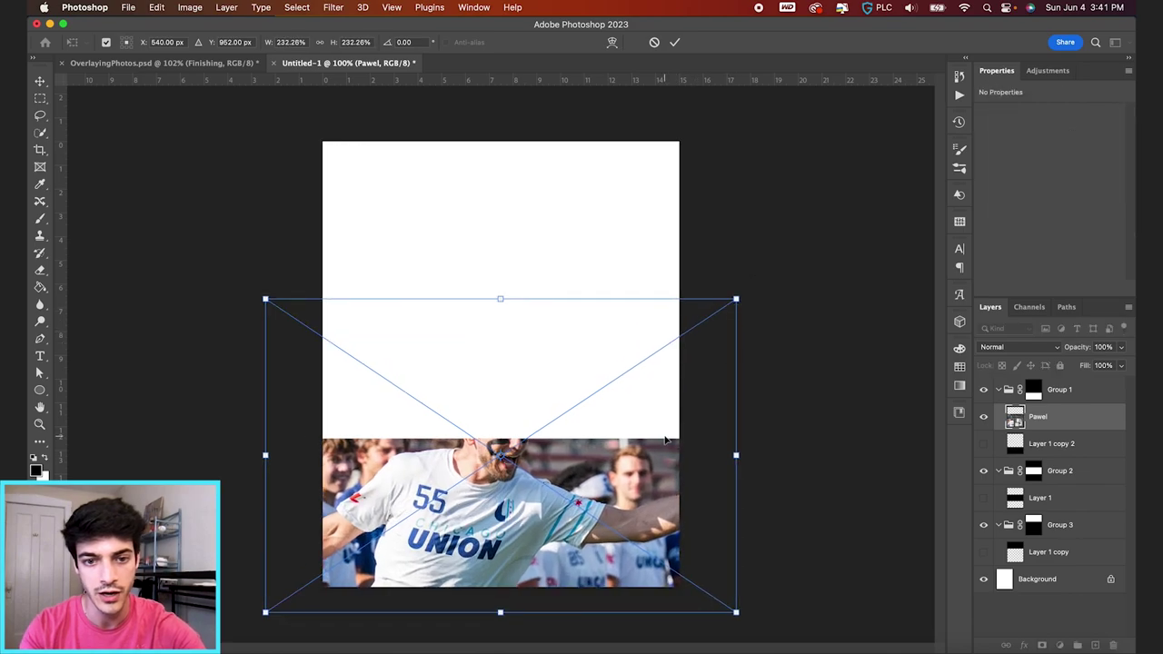
left_click_drag(663, 442, 609, 457)
key("Return")
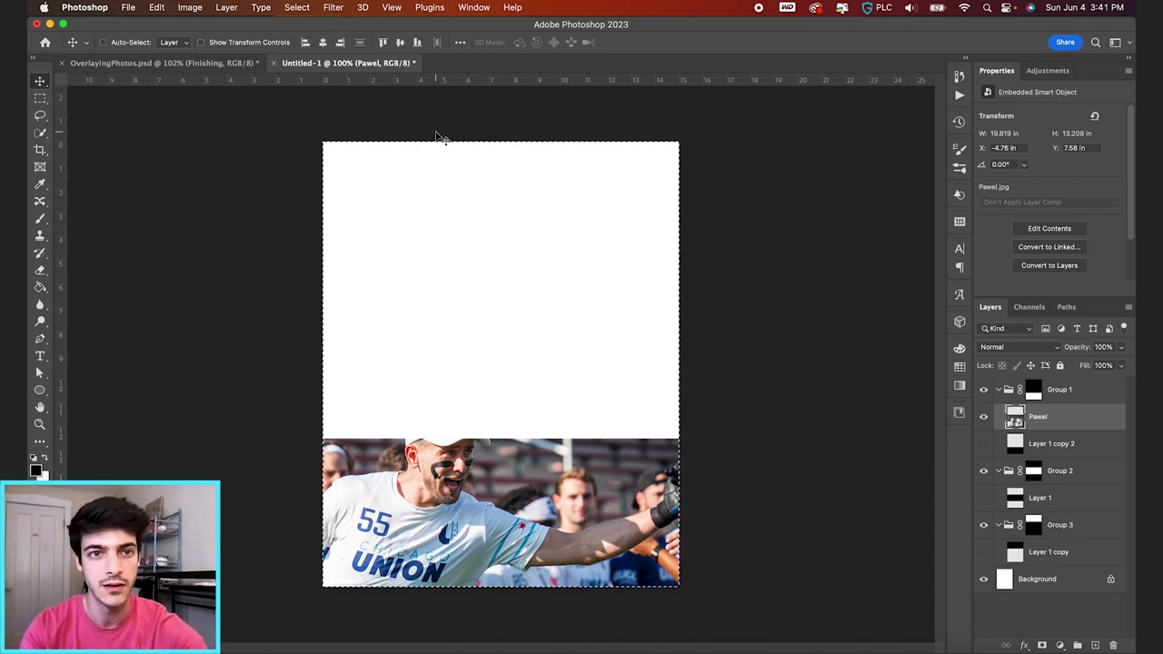
key("shift+Down")
key("shift+Down")
key("shift+Down")
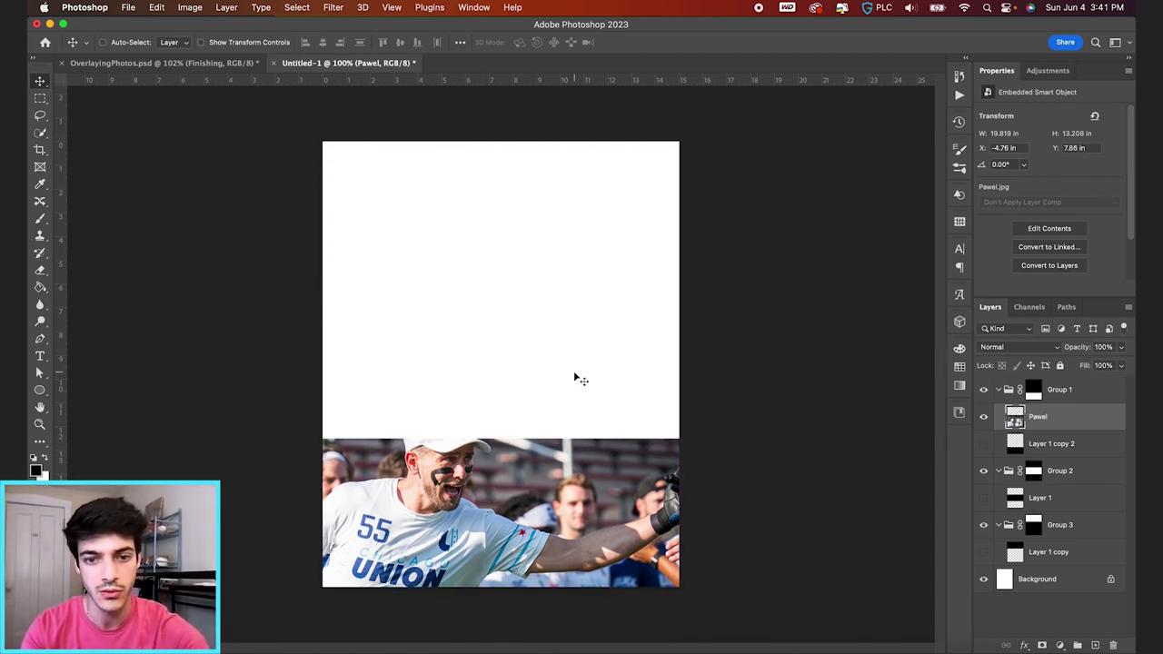
key("Up")
key("Up")
key("Up")
key("Up")
key("Up")
key("Up")
key("Up")
key("Up")
key("Up")
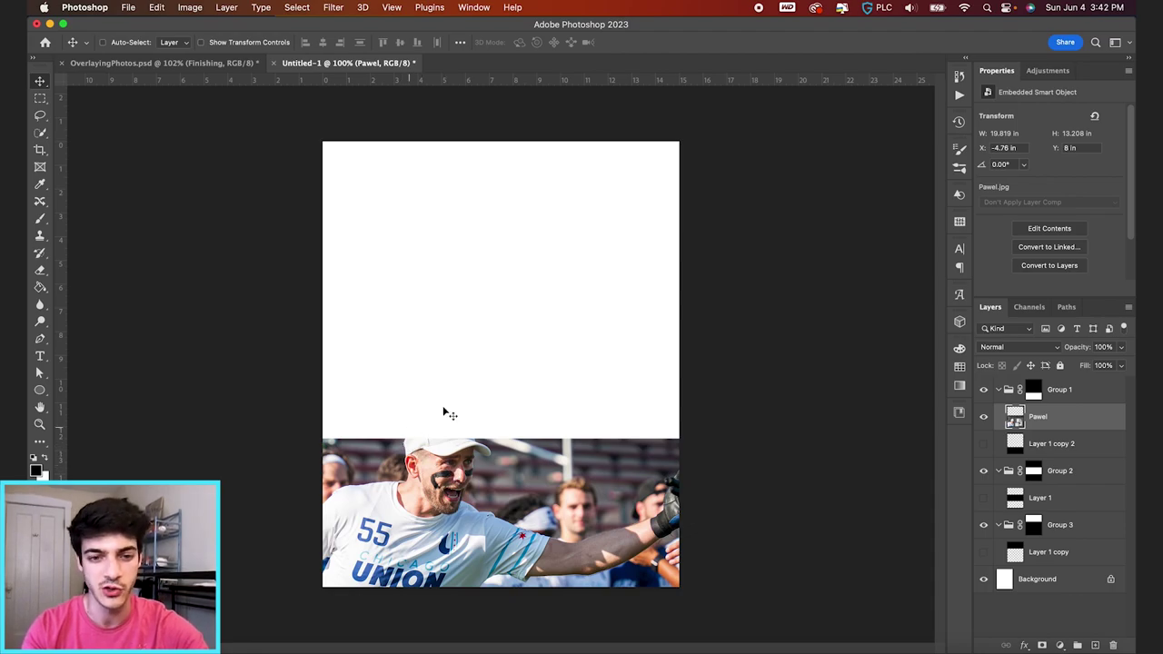
- Place Kaminsky.jpg into Group 2, enlarged so the number 14 player fills the middle band
left_click(1012, 501)
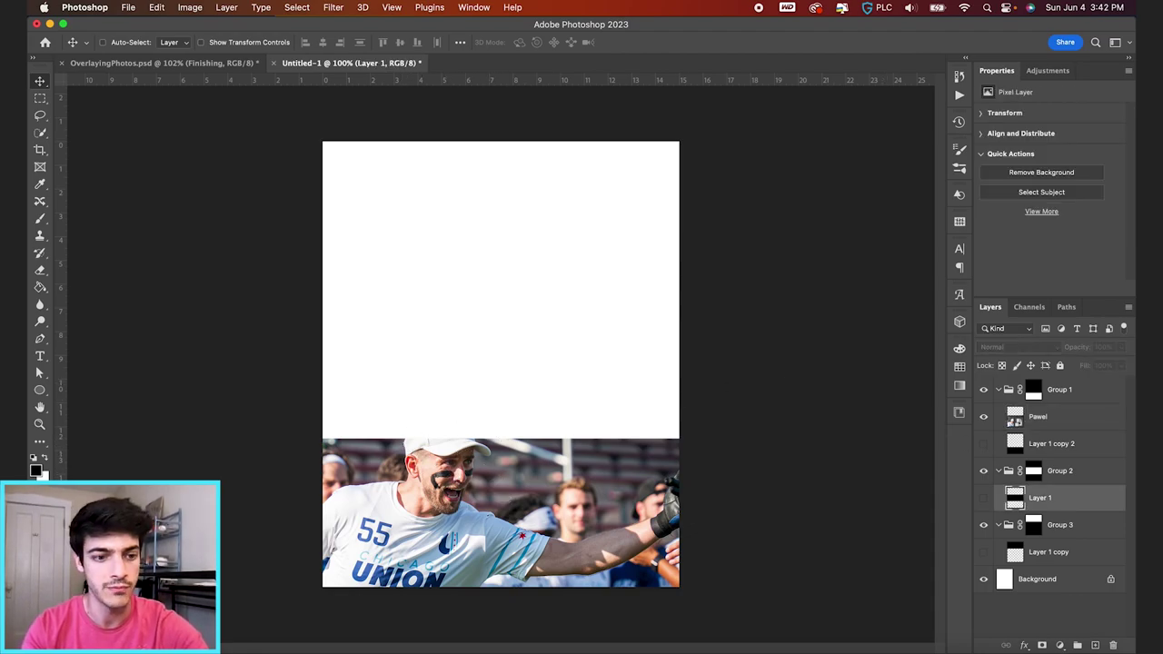
key("super+Tab")
left_click_drag(185, 86, 509, 491)
left_click_drag(610, 294, 758, 190)
left_click_drag(611, 342, 681, 372)
key("Return")
left_click(1015, 584)
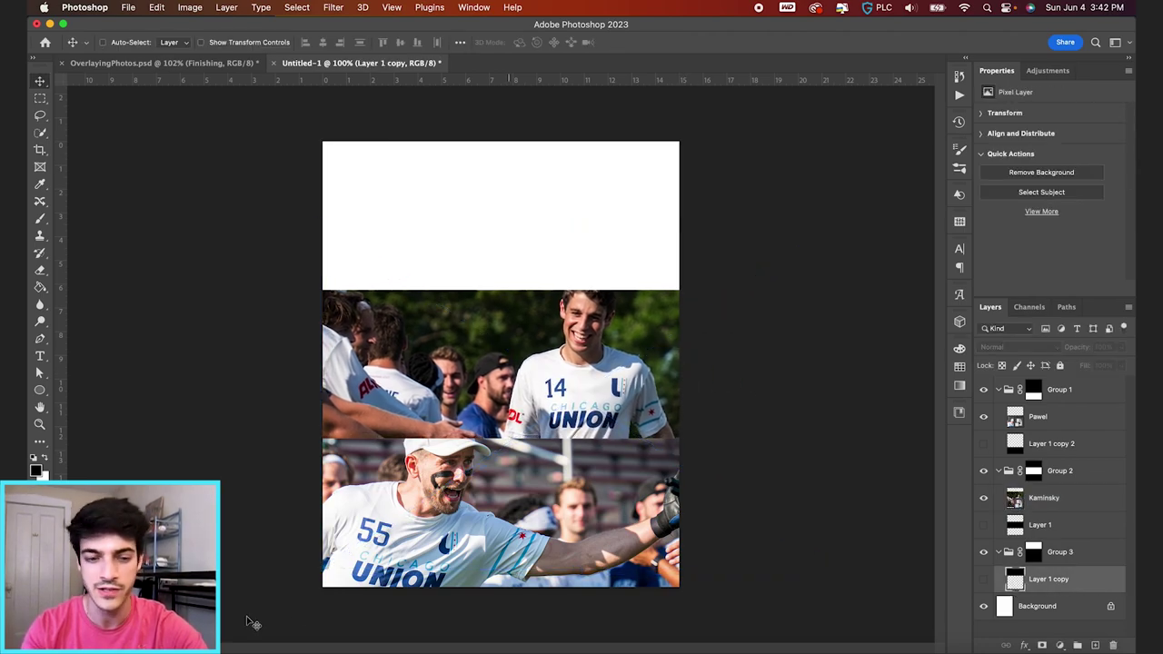
- Place Woods.jpg into Group 3, enlarged and shifted so the sunglasses player fills the top band
key("super+Tab")
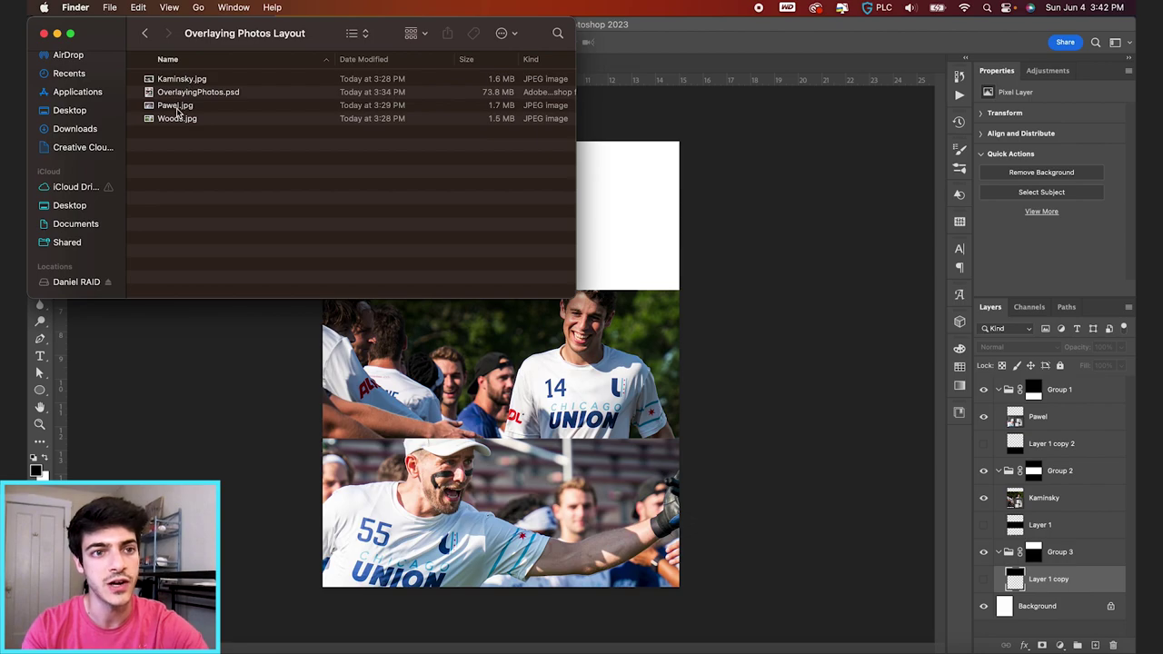
left_click_drag(177, 118, 627, 483)
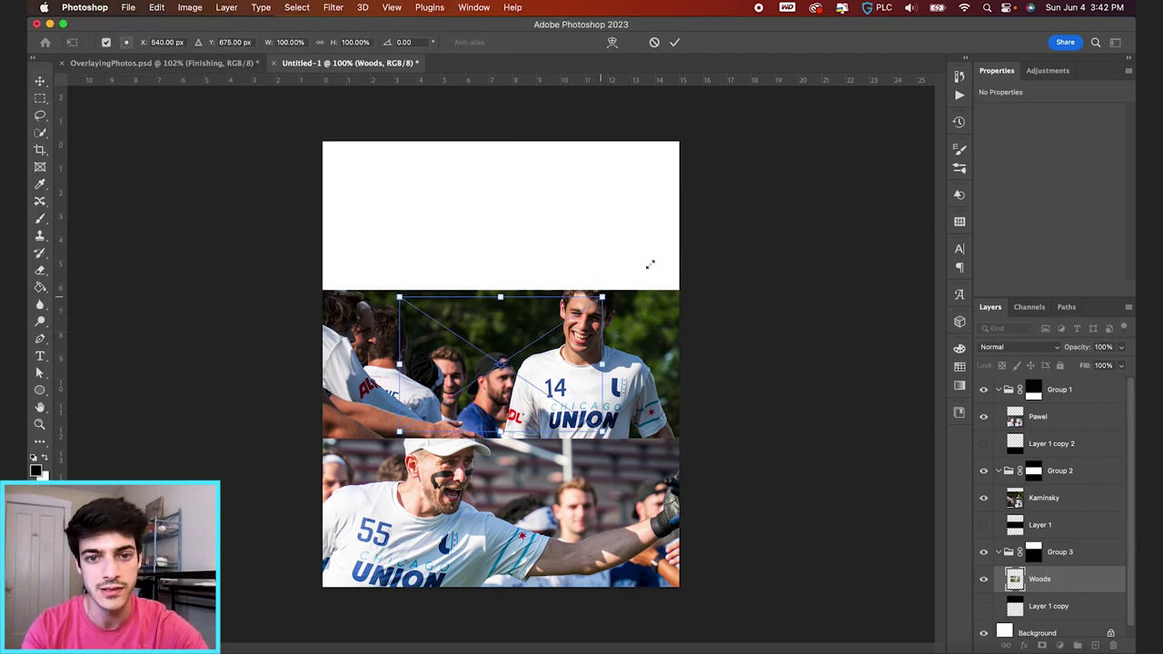
left_click_drag(601, 297, 751, 218)
left_click_drag(684, 358, 600, 282)
left_click_drag(658, 129, 680, 112)
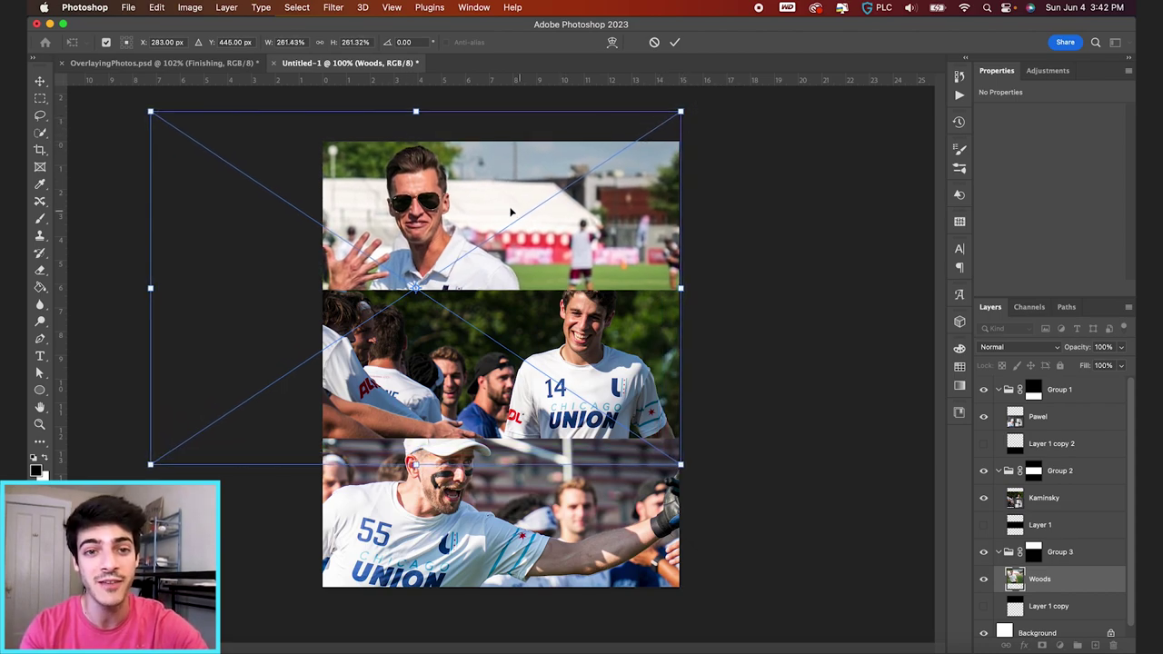
left_click_drag(510, 212, 529, 207)
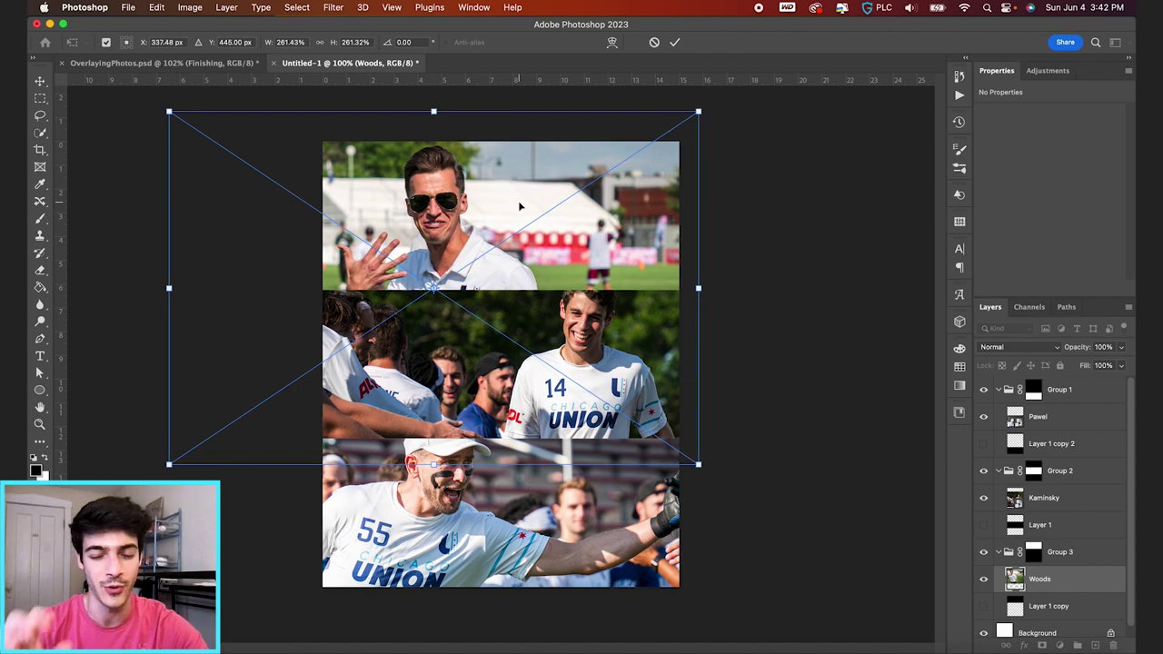
key("Return")
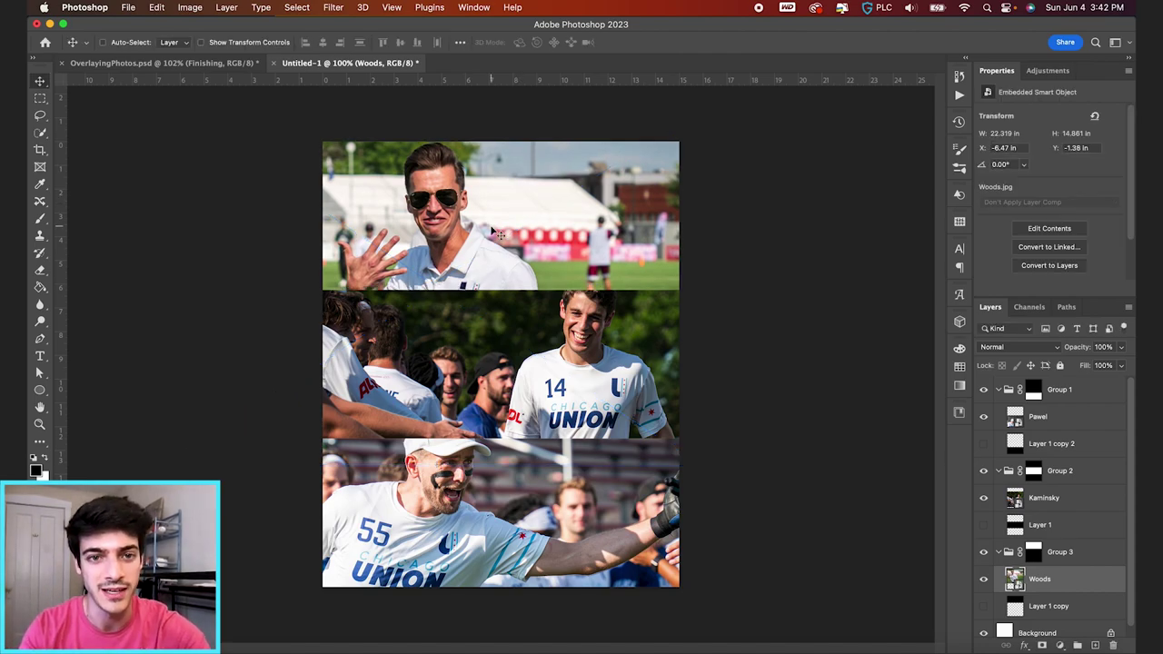
key("Down")
key("Down")
key("Down")
key("Down")
key("Down")
key("Down")
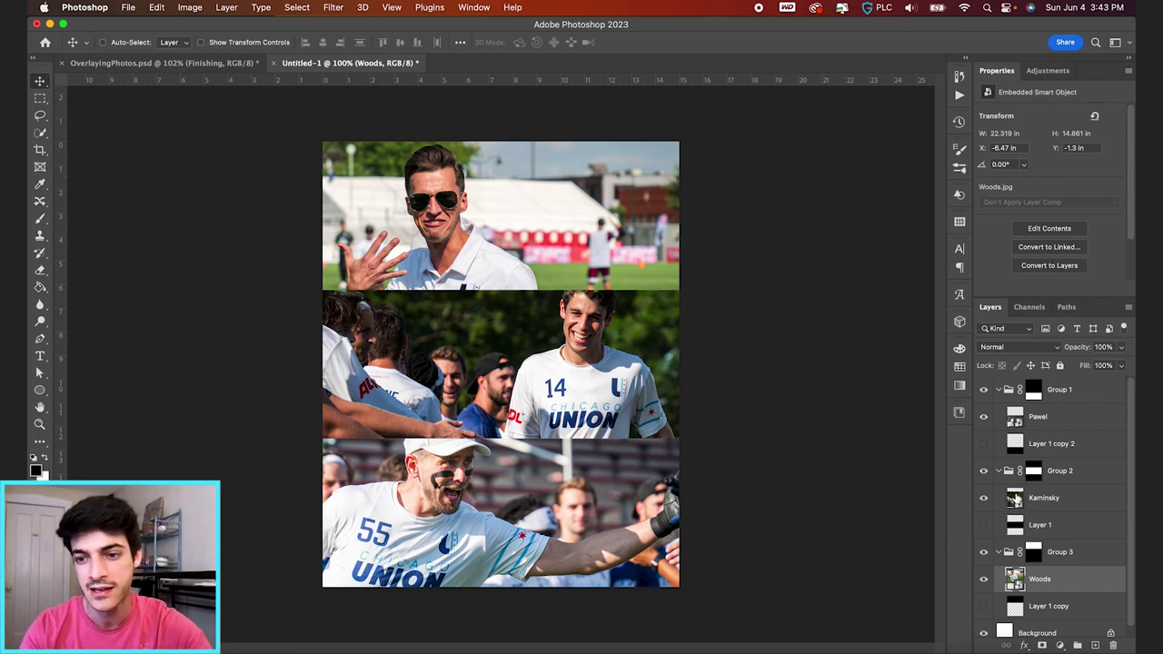
- Copy the Pawel layer above all groups and Quick Select the player's white cap, including its brim
left_click(1015, 420)
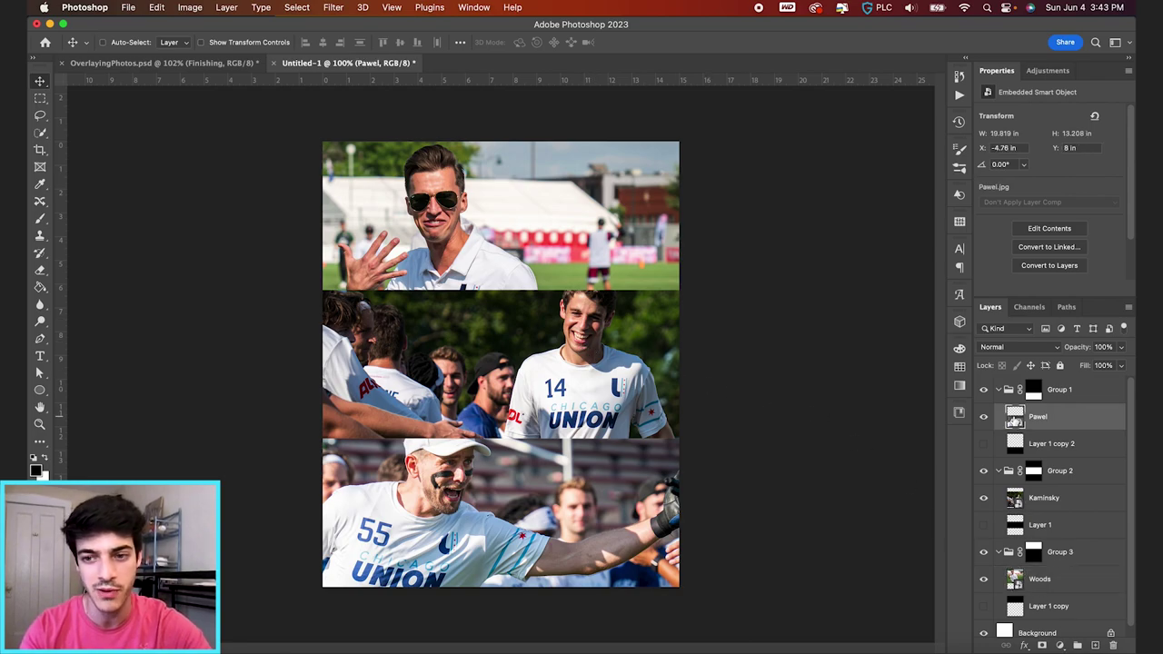
scroll(396, 486, "up", 5)
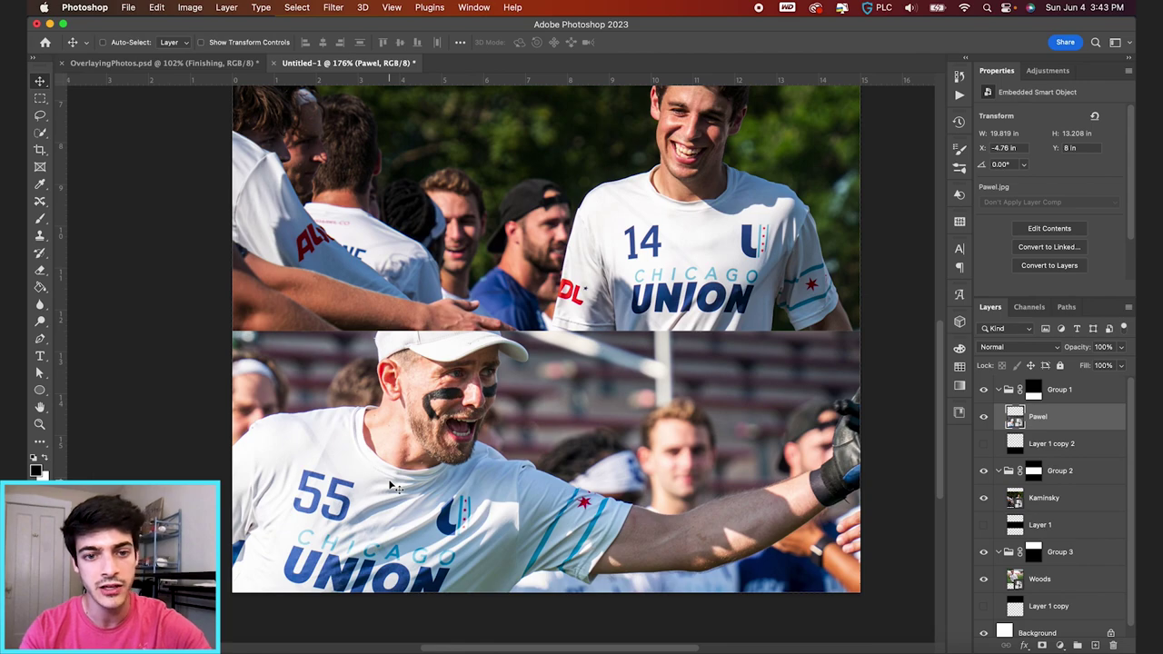
key("w")
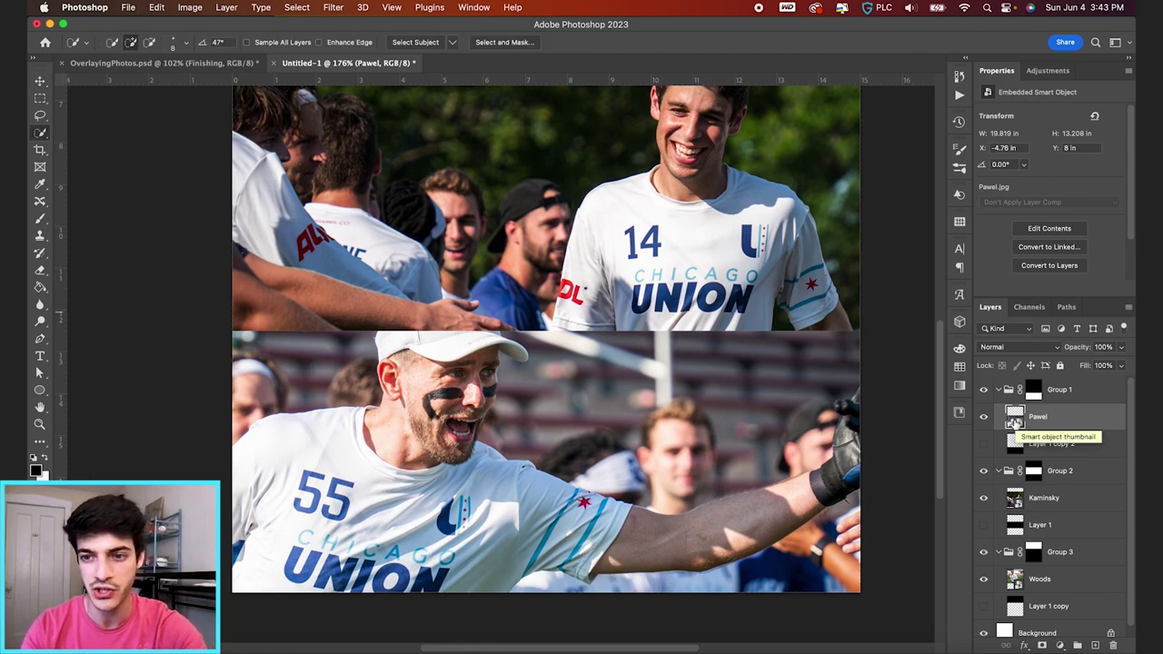
left_click_drag(1013, 421, 1014, 386)
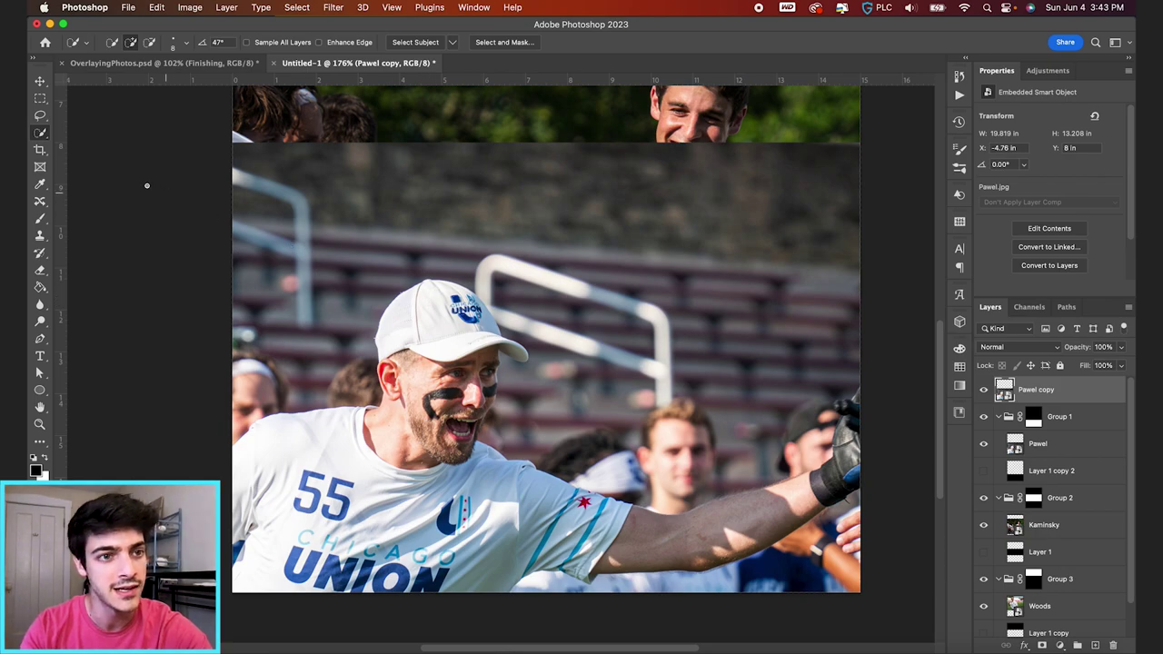
left_click_drag(459, 312, 458, 358)
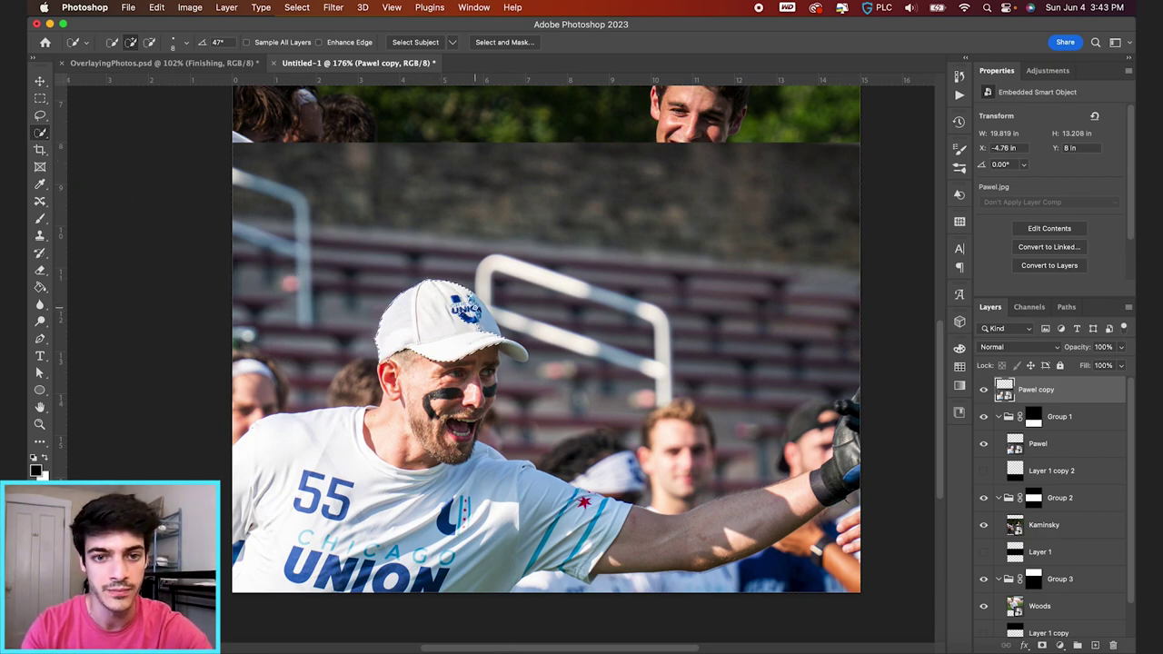
left_click(510, 348)
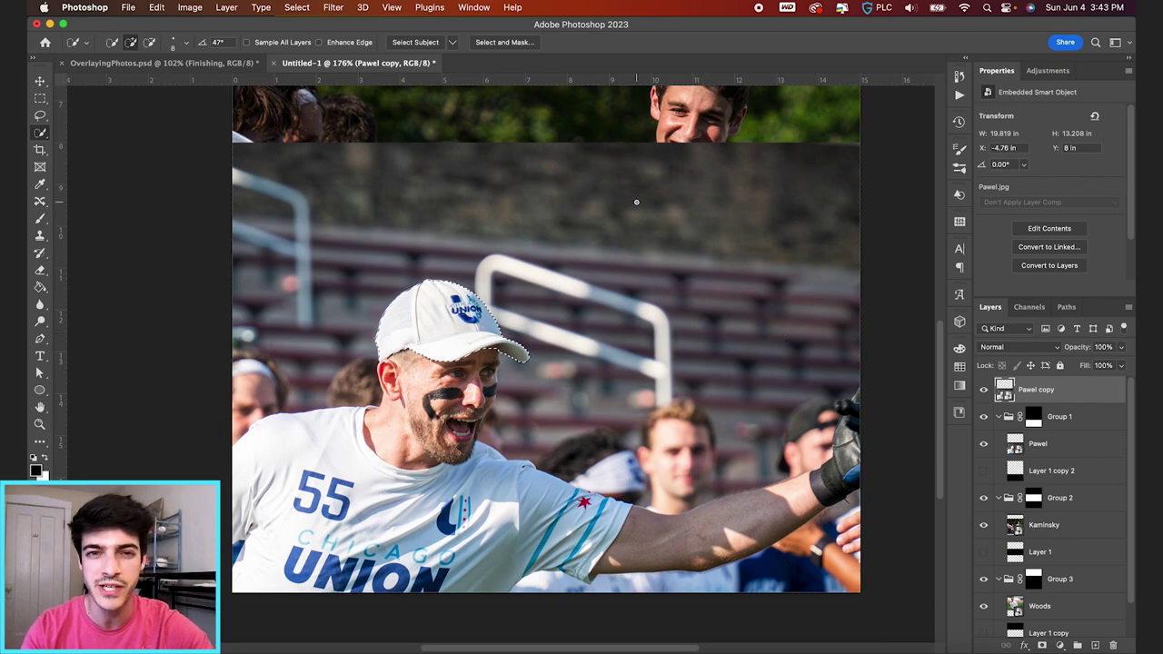
- Refine the cap selection with Smooth 3, Contrast 10%, Shift Edge -3%, output as a layer mask
left_click(502, 42)
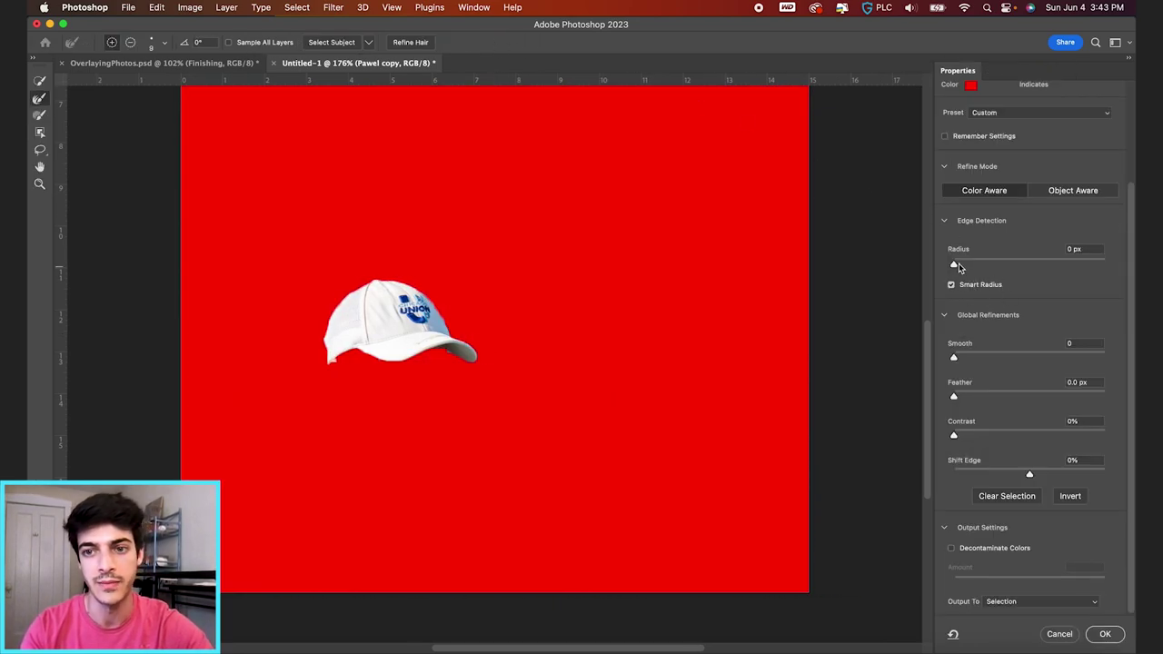
left_click(960, 358)
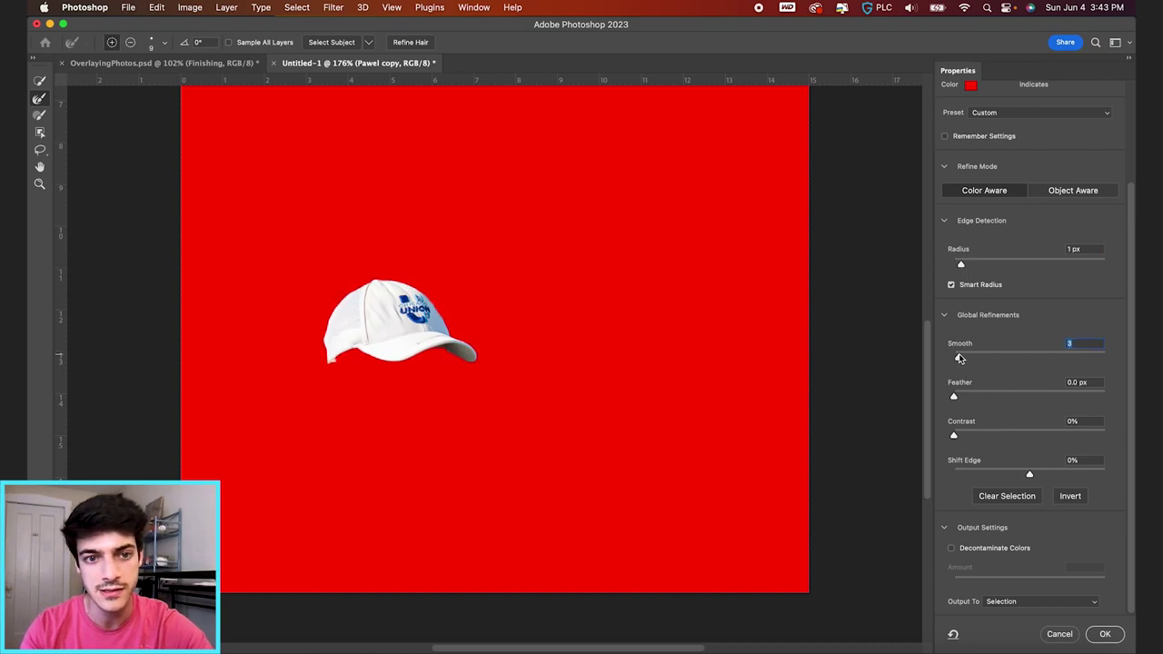
left_click_drag(964, 434, 969, 436)
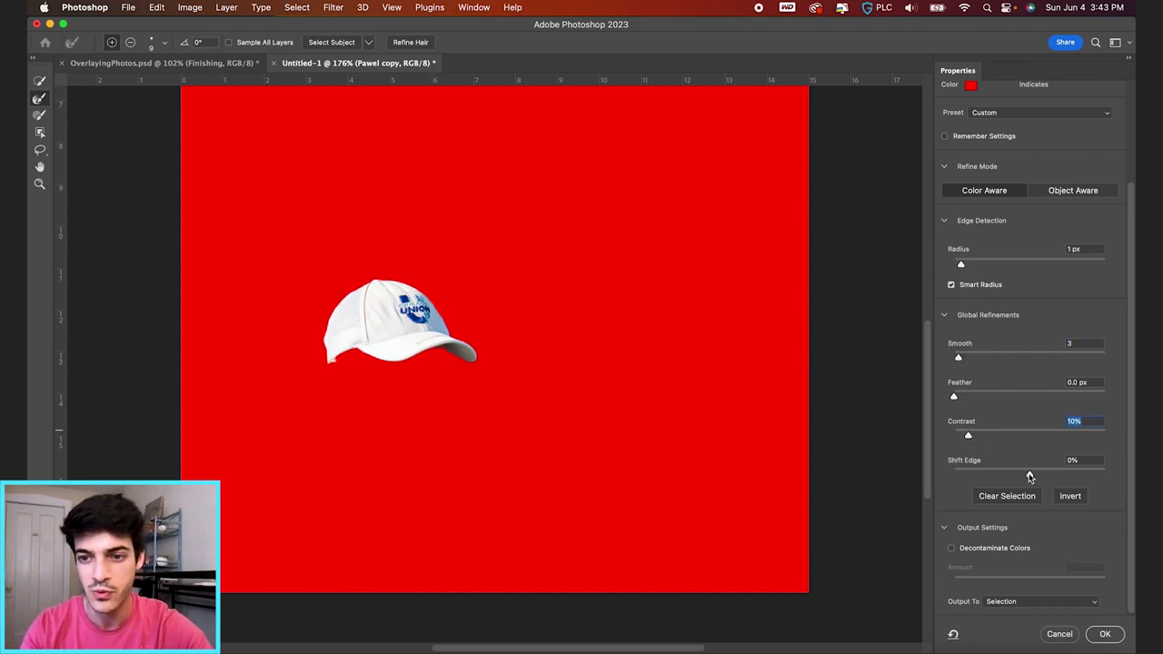
left_click_drag(1030, 477, 1034, 576)
left_click(1034, 603)
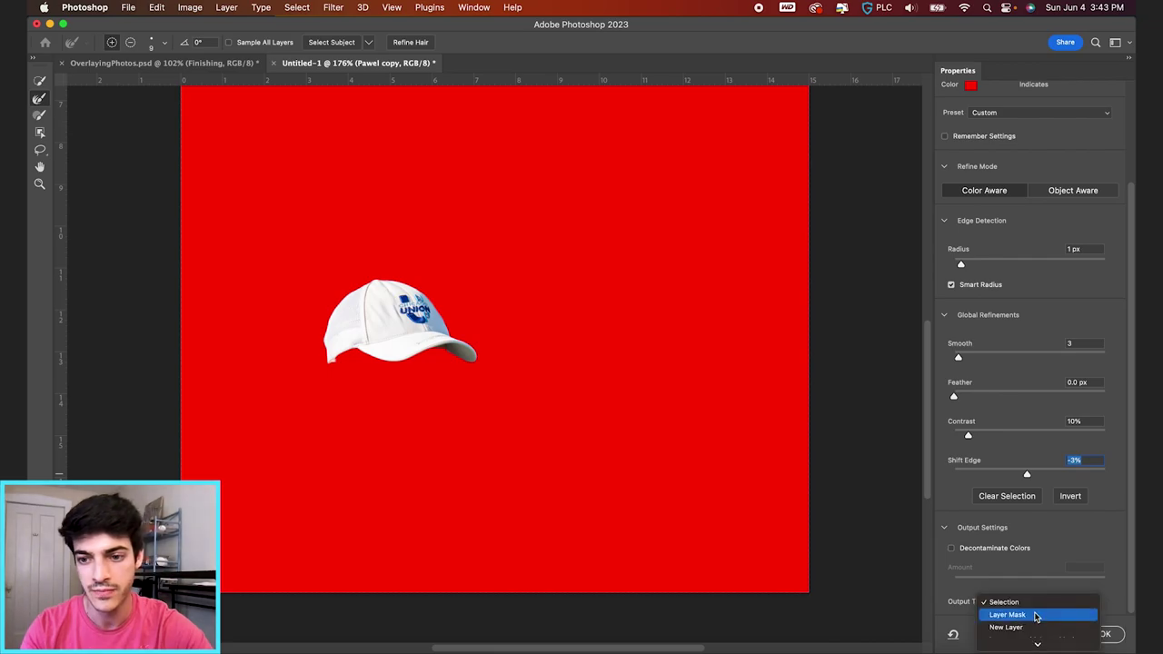
left_click(1035, 615)
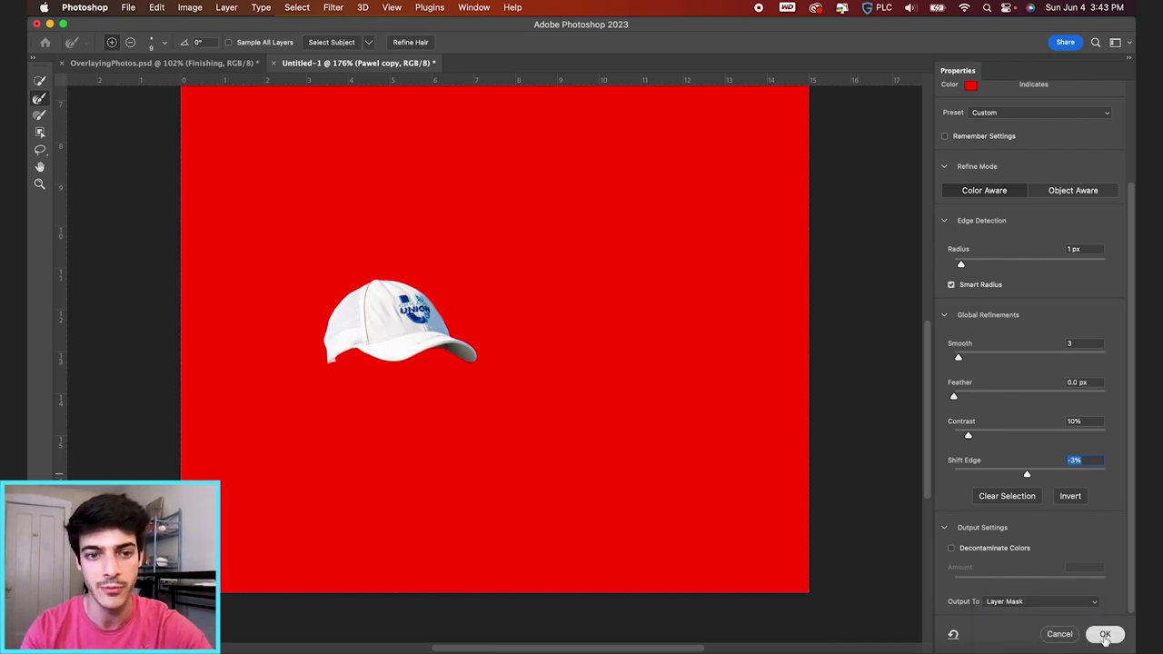
left_click(1105, 634)
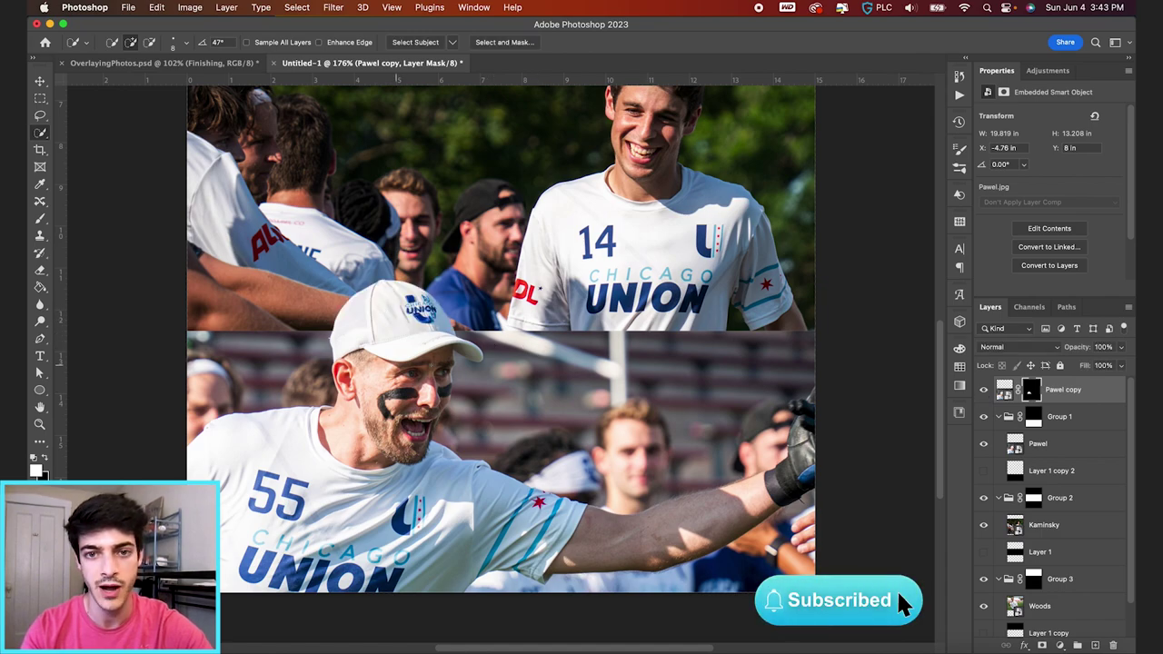
key("super+0")
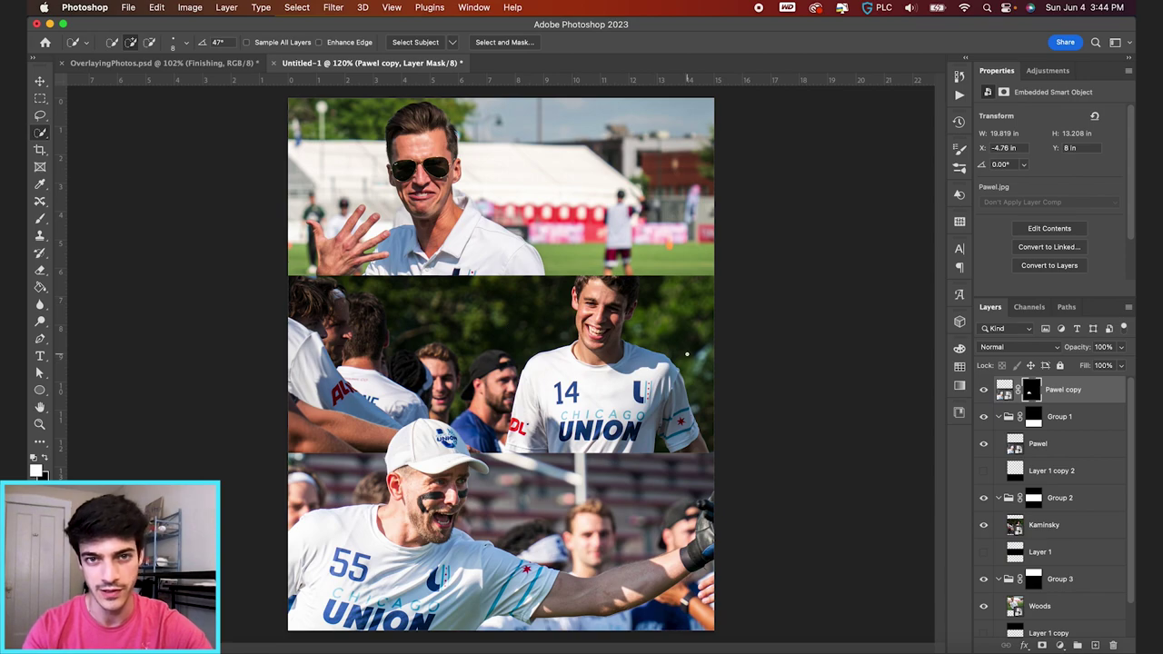
- Rename the Pawel copy layer to 'Bottom Hat'
double_click(1054, 390)
type("Ha")
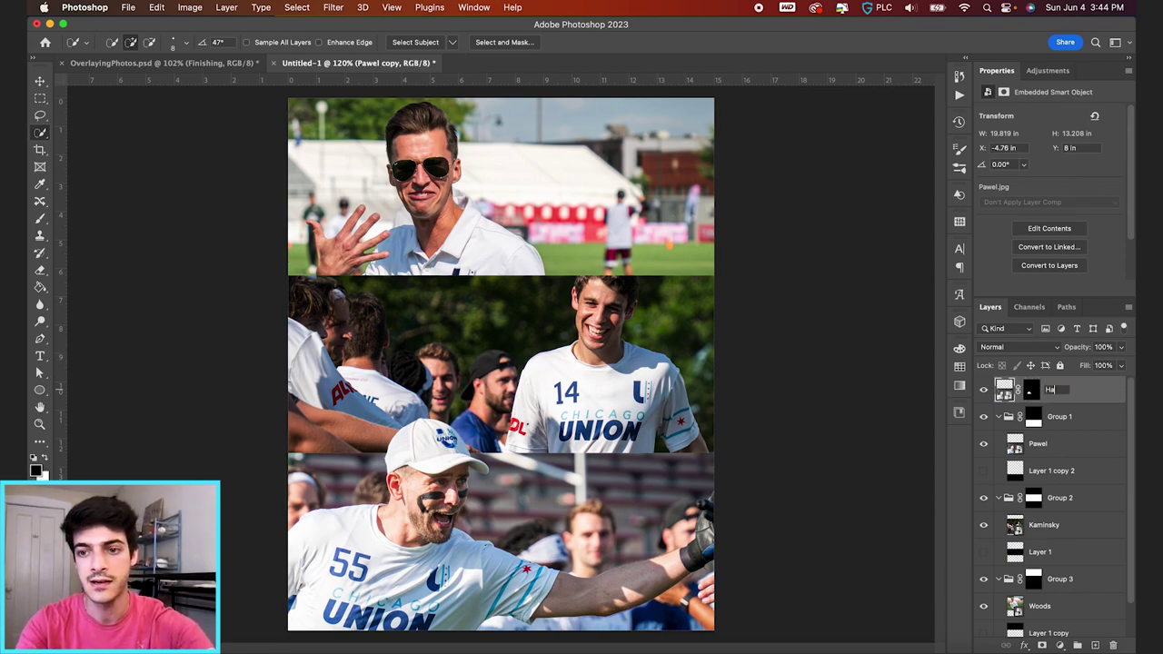
type("t")
key("BackSpace")
key("BackSpace")
key("BackSpace")
type("Bottom")
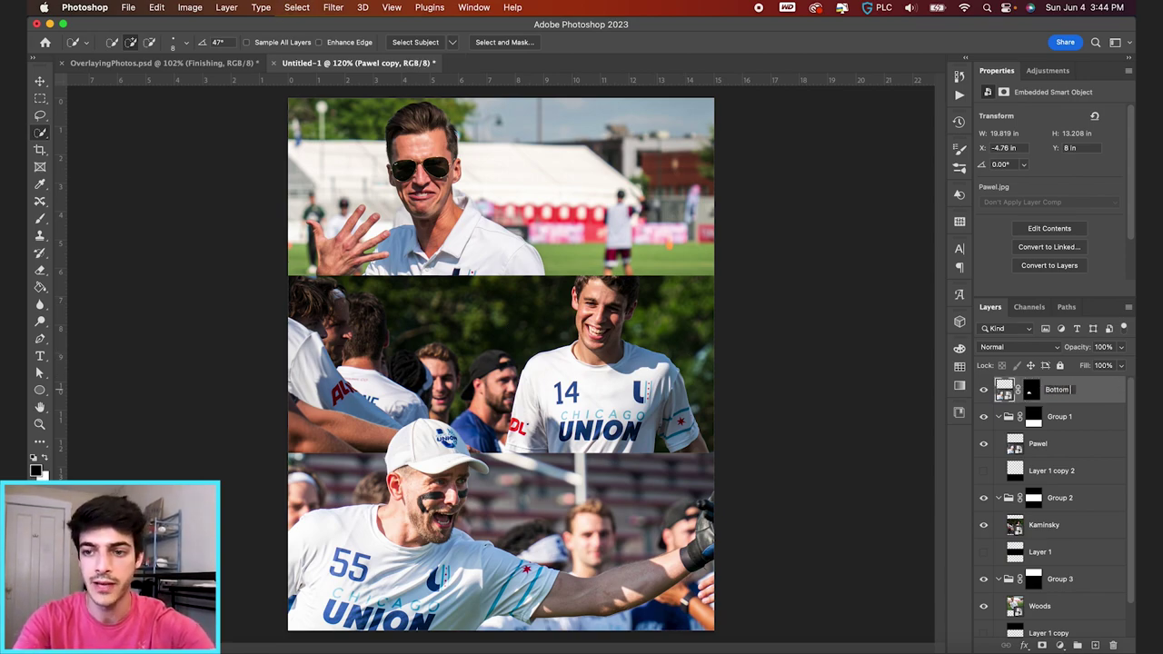
type(" Hat")
key("Return")
left_click(1017, 527)
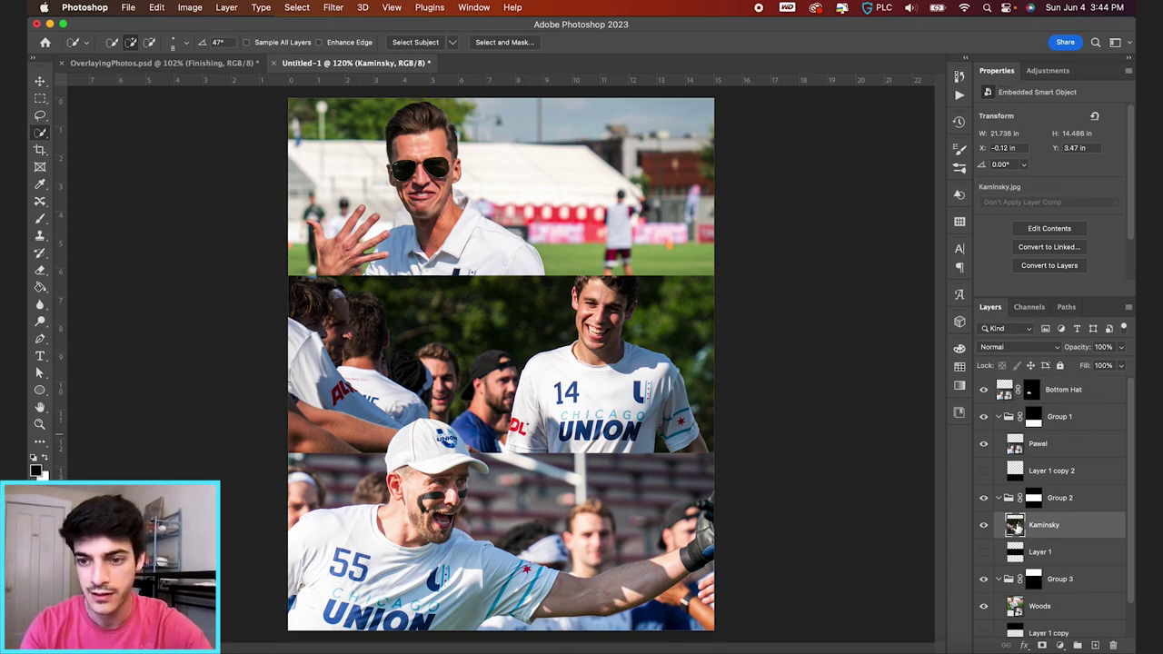
- Copy the Kaminsky layer to the top of the stack and select the player's head and hair
left_click_drag(1015, 527, 1022, 389)
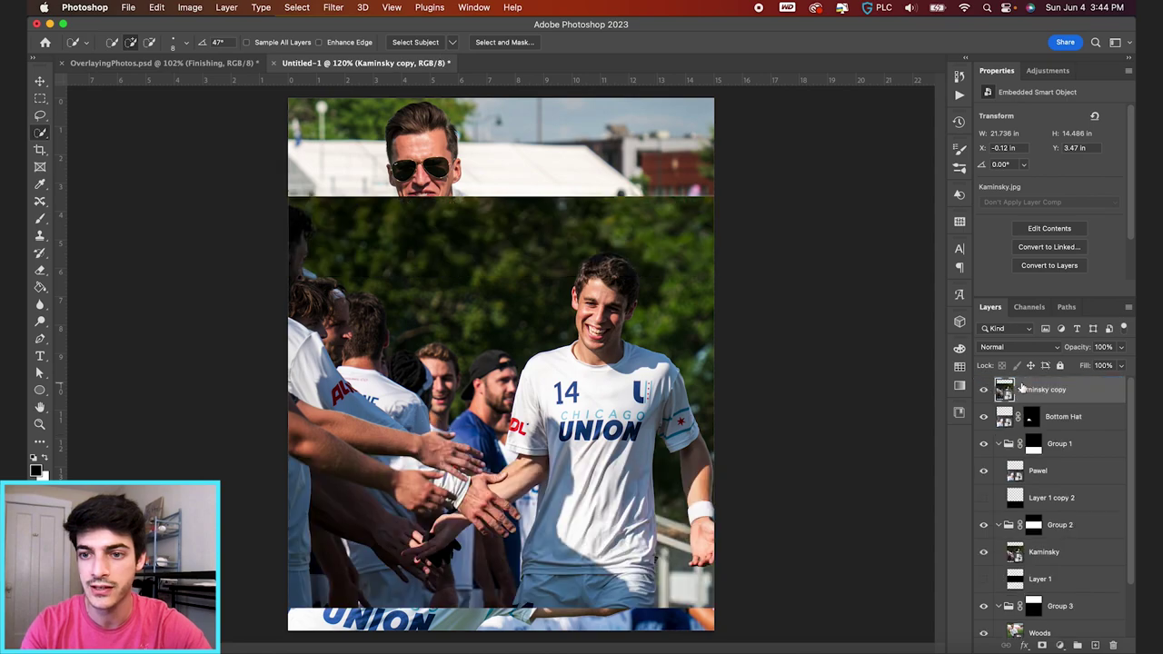
scroll(676, 319, "up", 6)
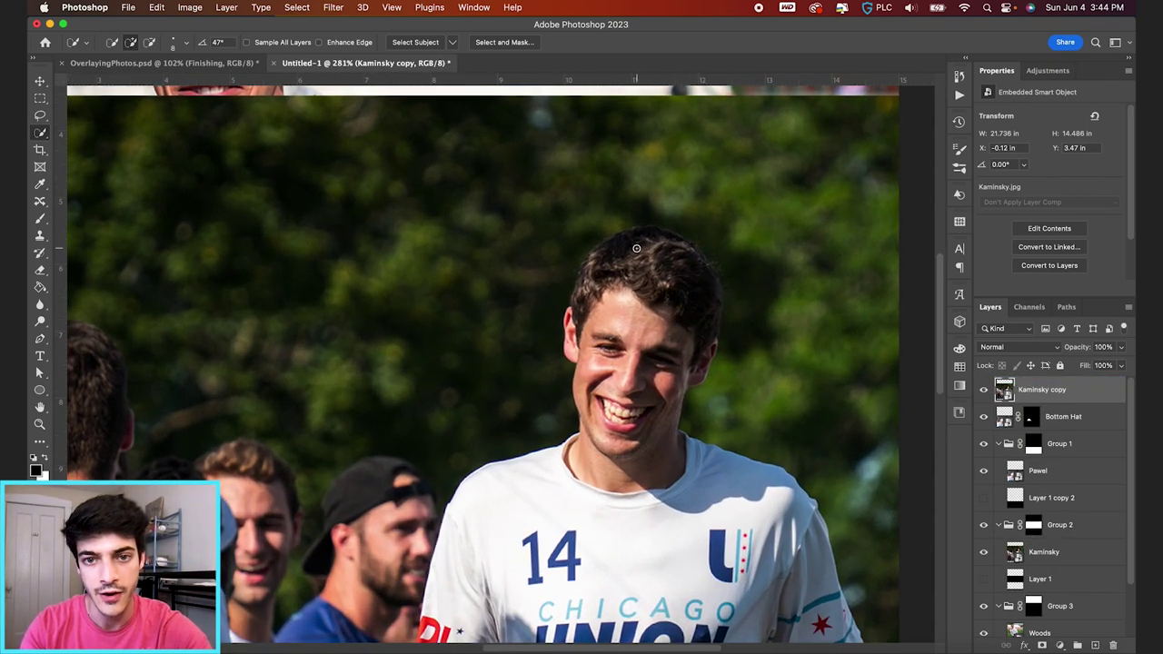
mouse_move(636, 248)
left_mouse_down()
mouse_move(654, 338)
mouse_move(582, 404)
mouse_move(623, 260)
mouse_move(695, 273)
mouse_move(696, 367)
mouse_move(650, 363)
mouse_move(668, 459)
mouse_move(641, 477)
mouse_move(654, 483)
left_mouse_up()
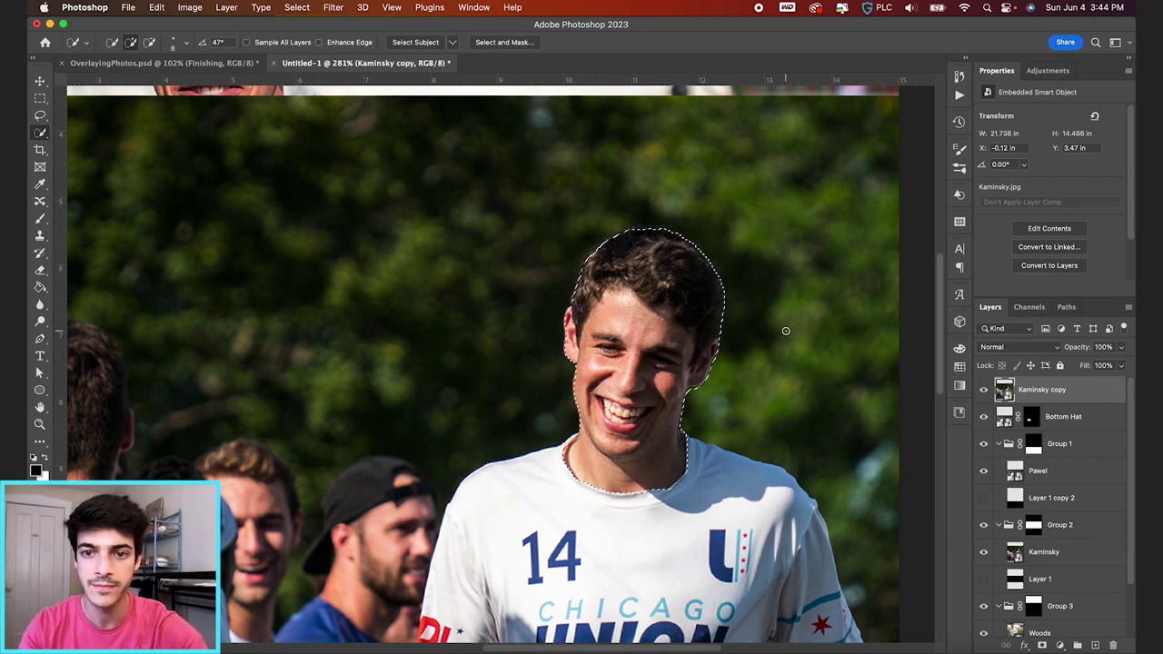
- Refine the head selection with Smart Radius, Smooth 4, Contrast 9%, Shift Edge -6%, output as a layer mask
left_click(504, 42)
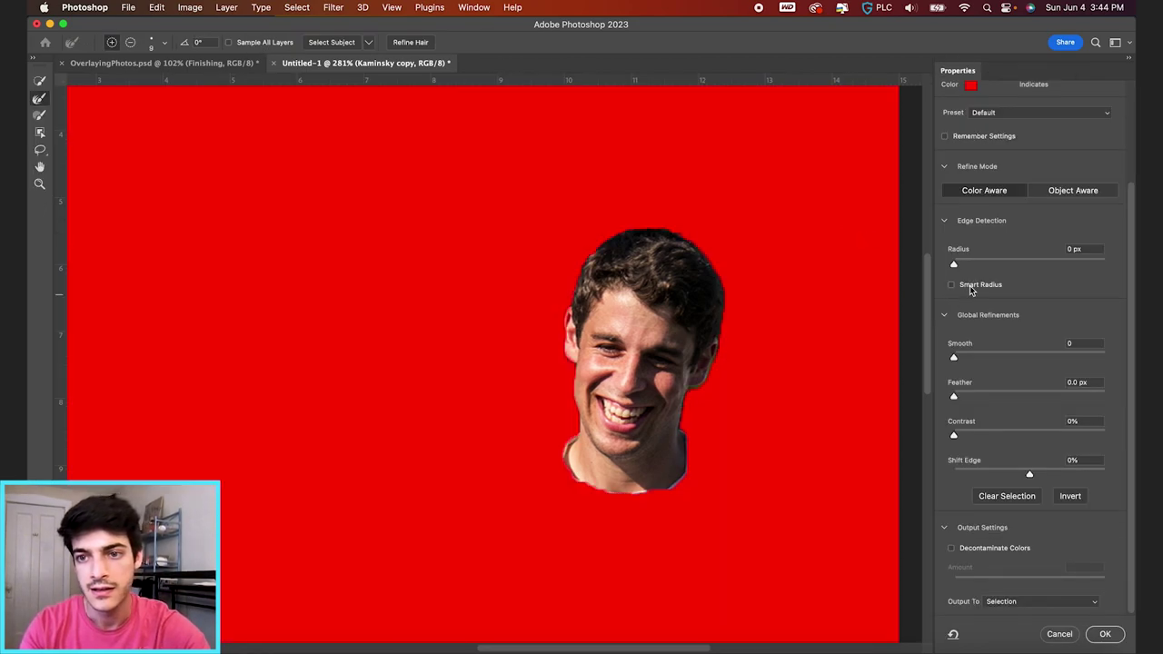
left_click(953, 286)
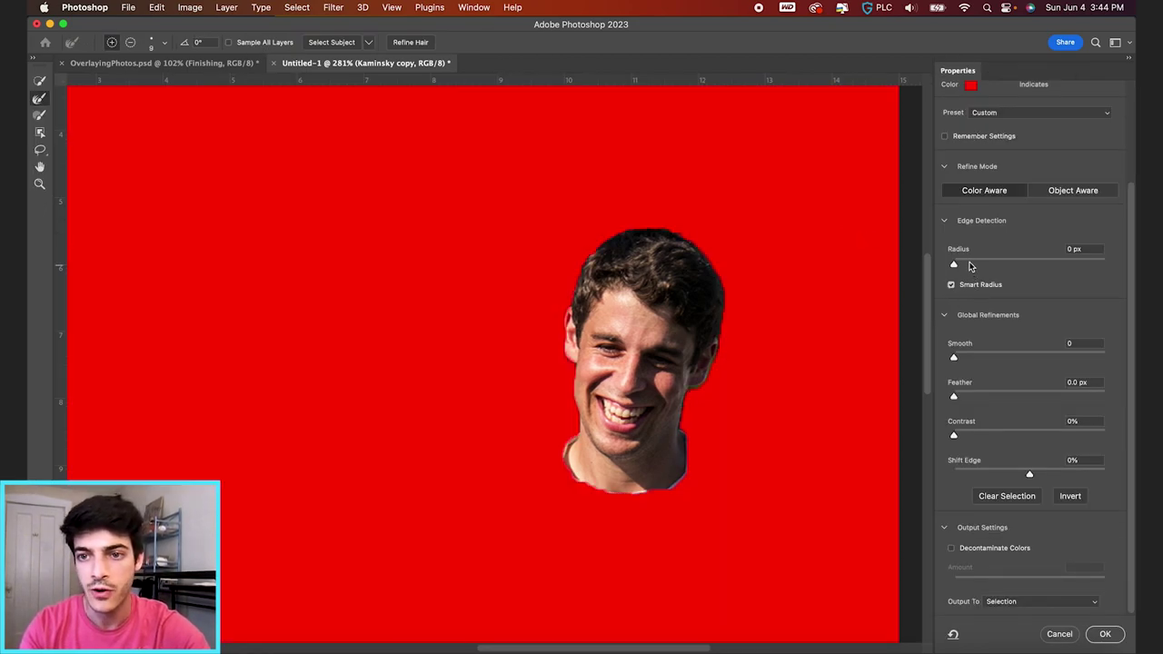
left_click(959, 357)
left_click(967, 435)
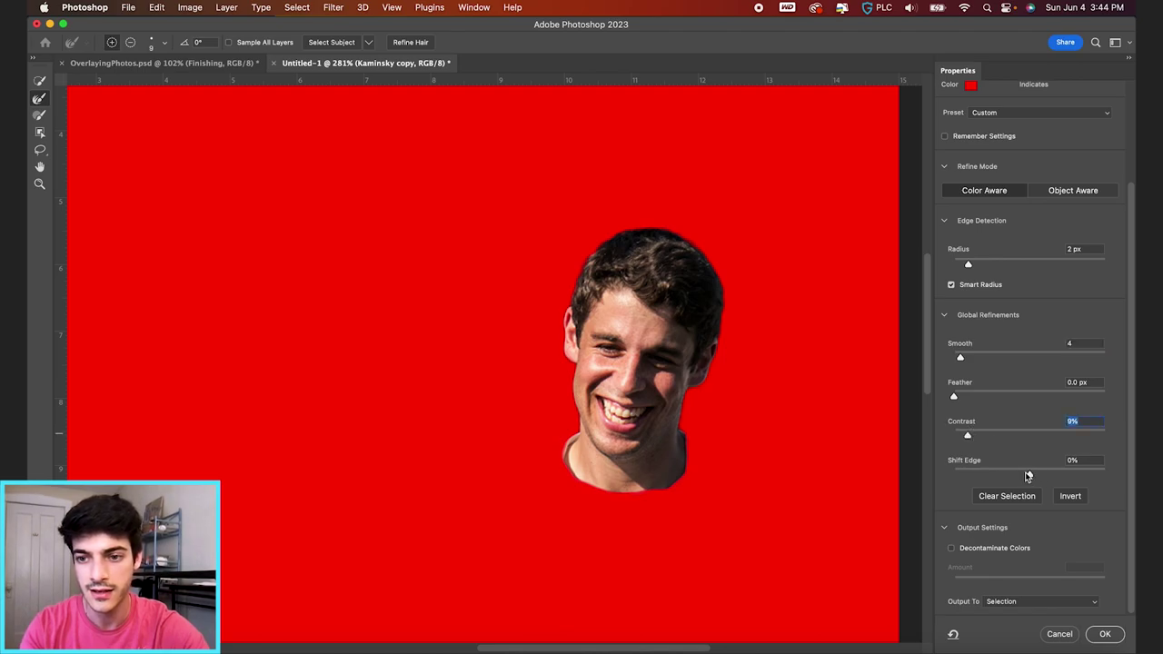
left_click(1025, 474)
left_click(1016, 602)
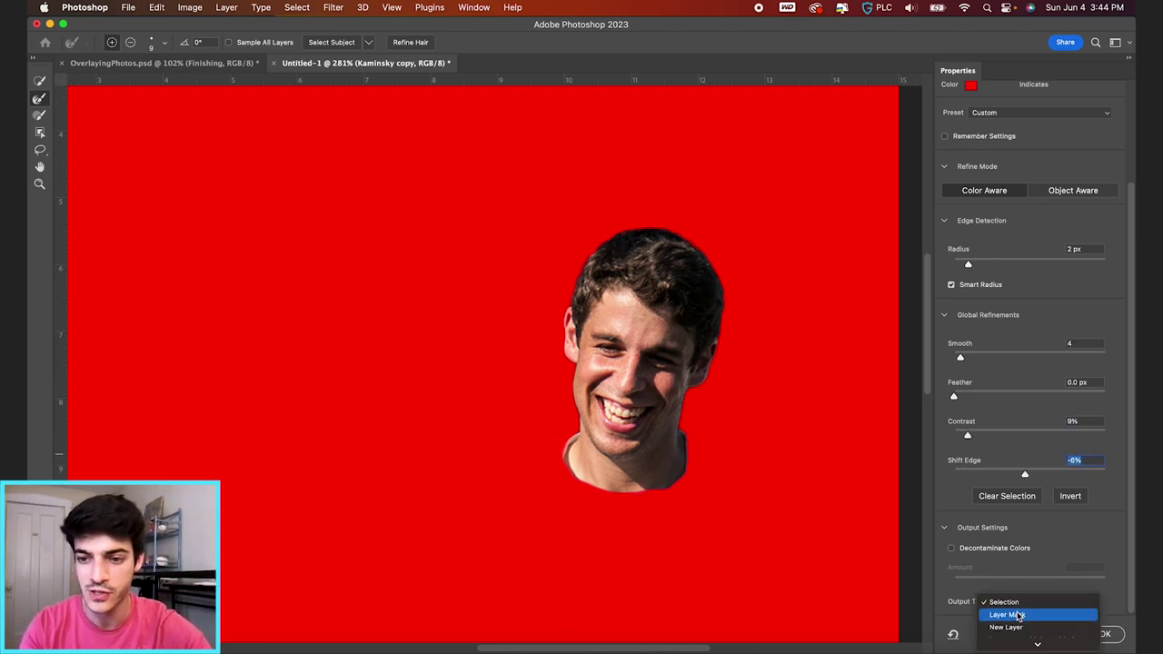
left_click(1018, 616)
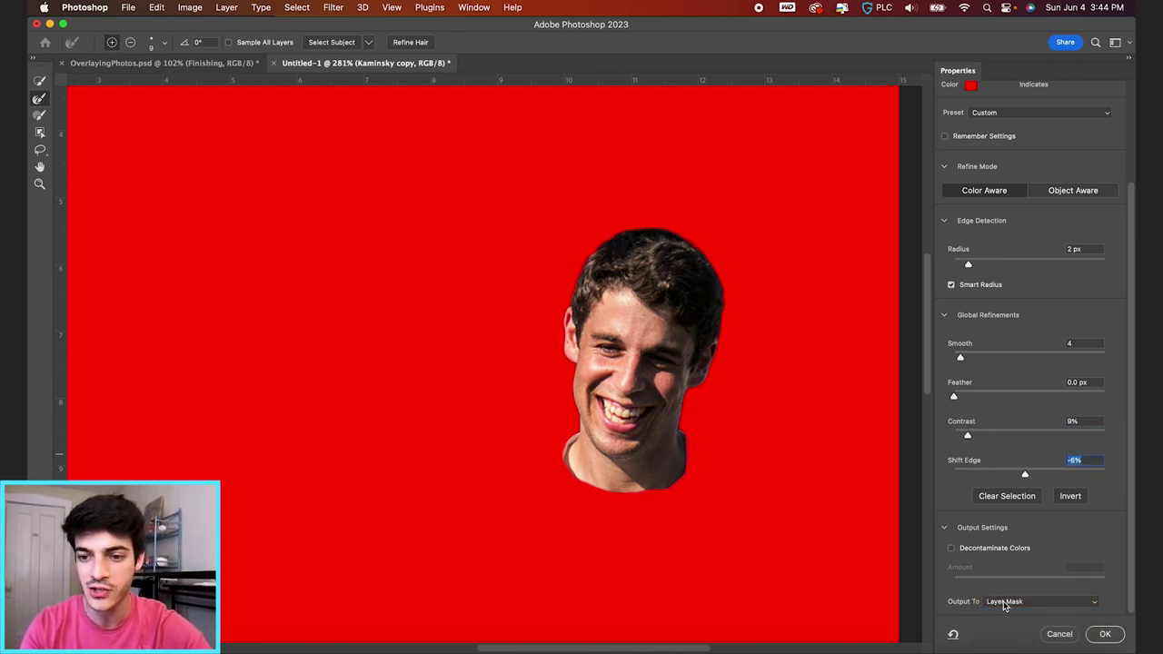
left_click(1117, 639)
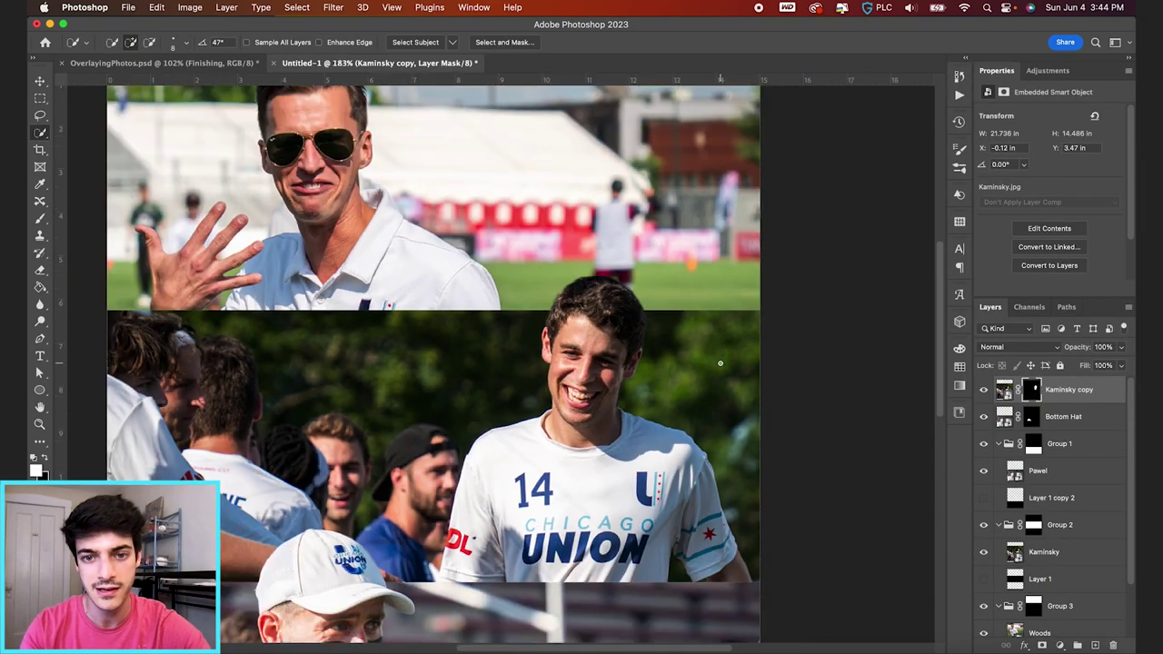
key("super+0")
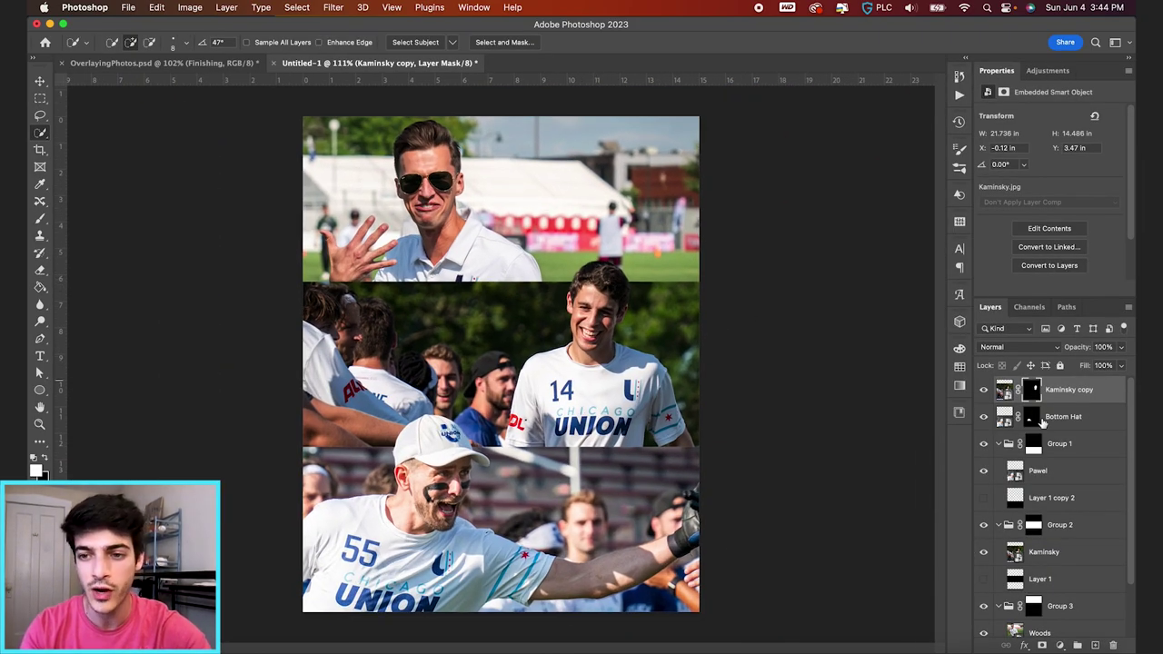
- Rename the Kaminsky copy layer to 'Kaminsky Head'
scroll(610, 253, "up", 3)
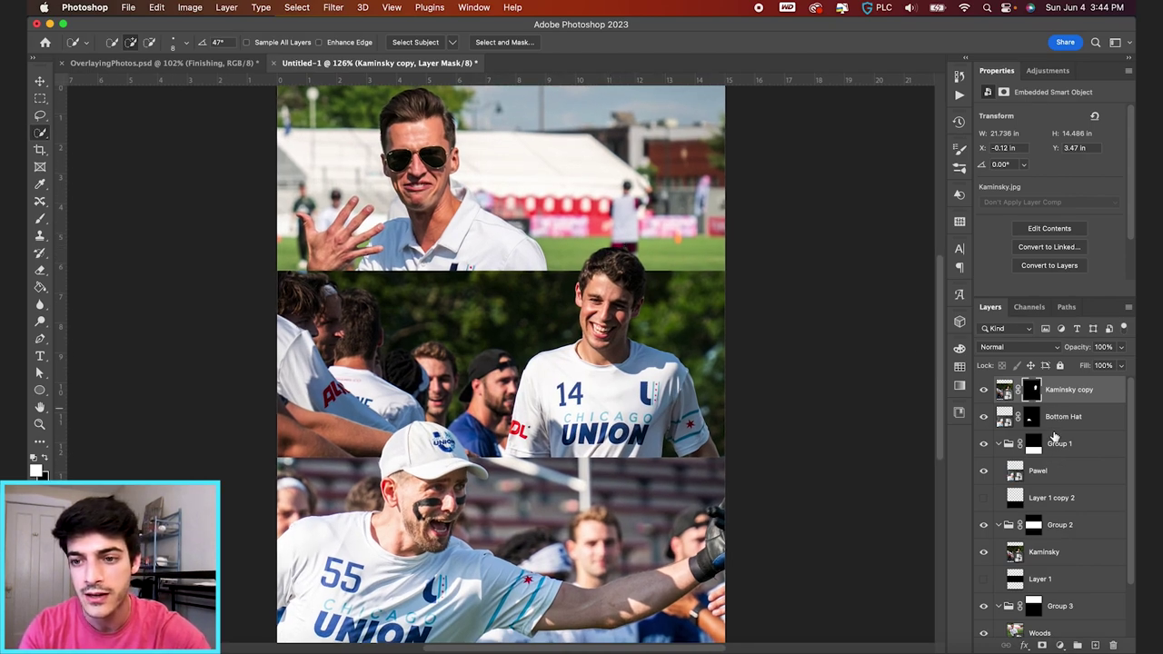
double_click(1058, 398)
type("Kam")
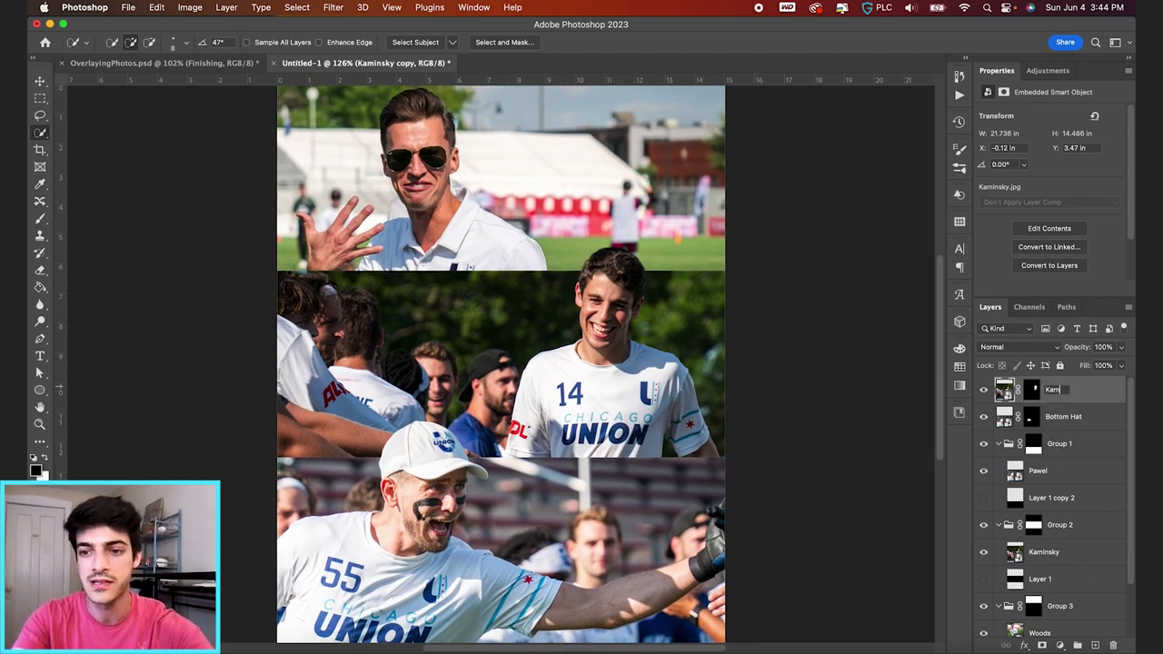
type("insky Head")
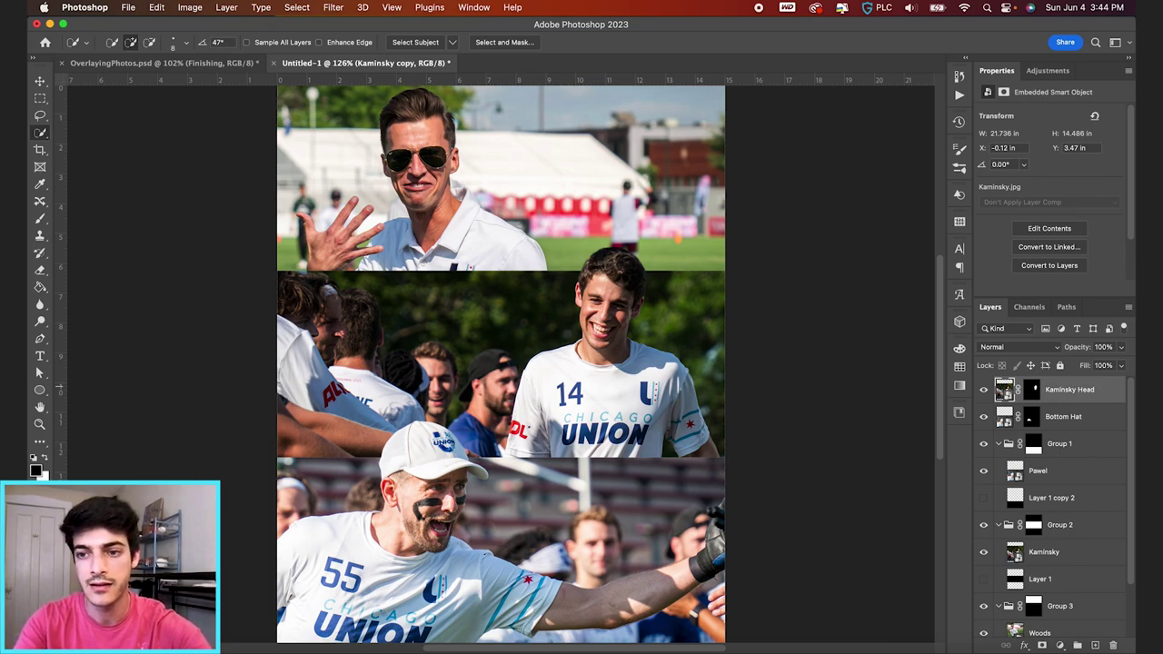
key("Return")
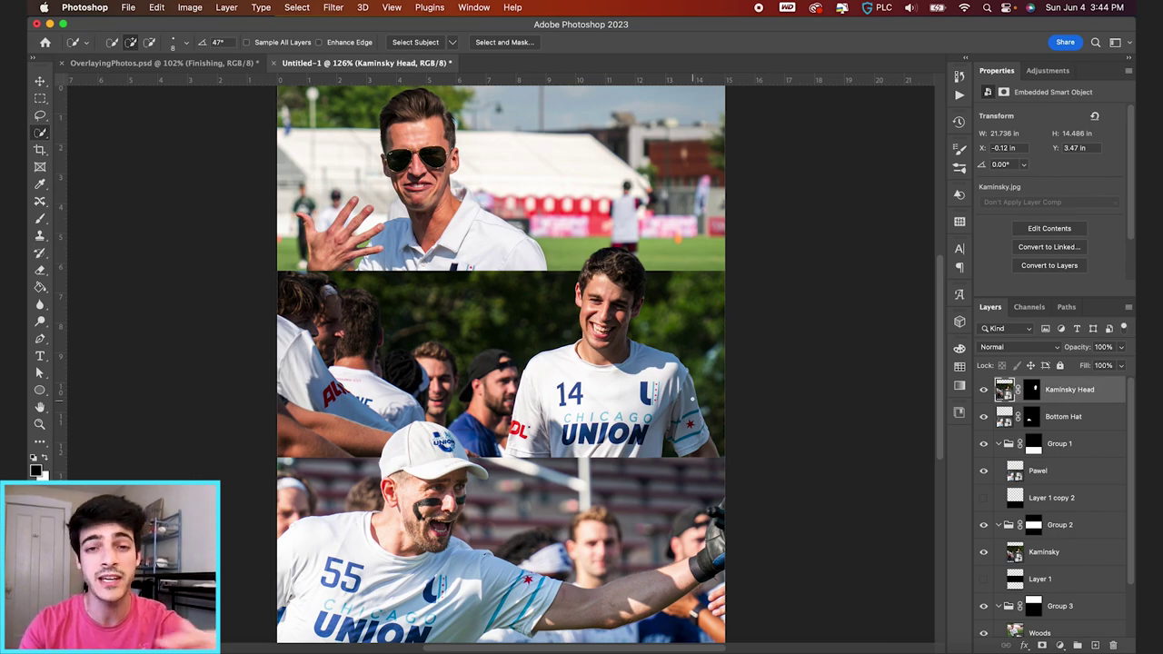
- Scale the middle Kaminsky photo to about 108% and shift it left in its row
left_click(1048, 562, "super")
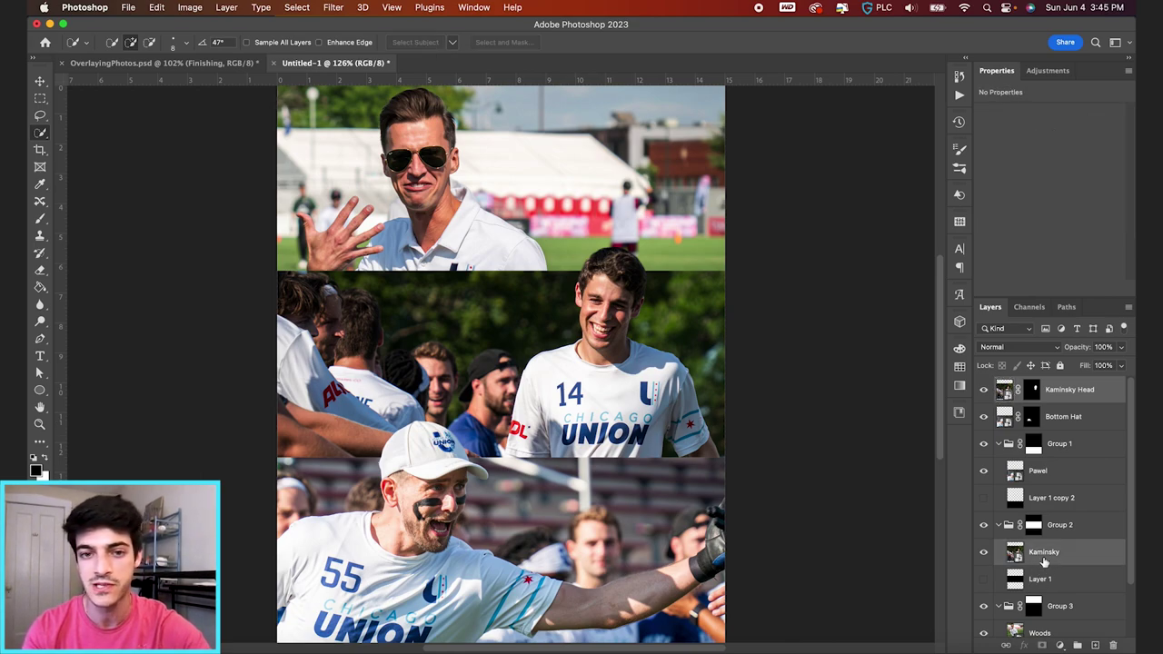
left_click(983, 552)
left_click(983, 553)
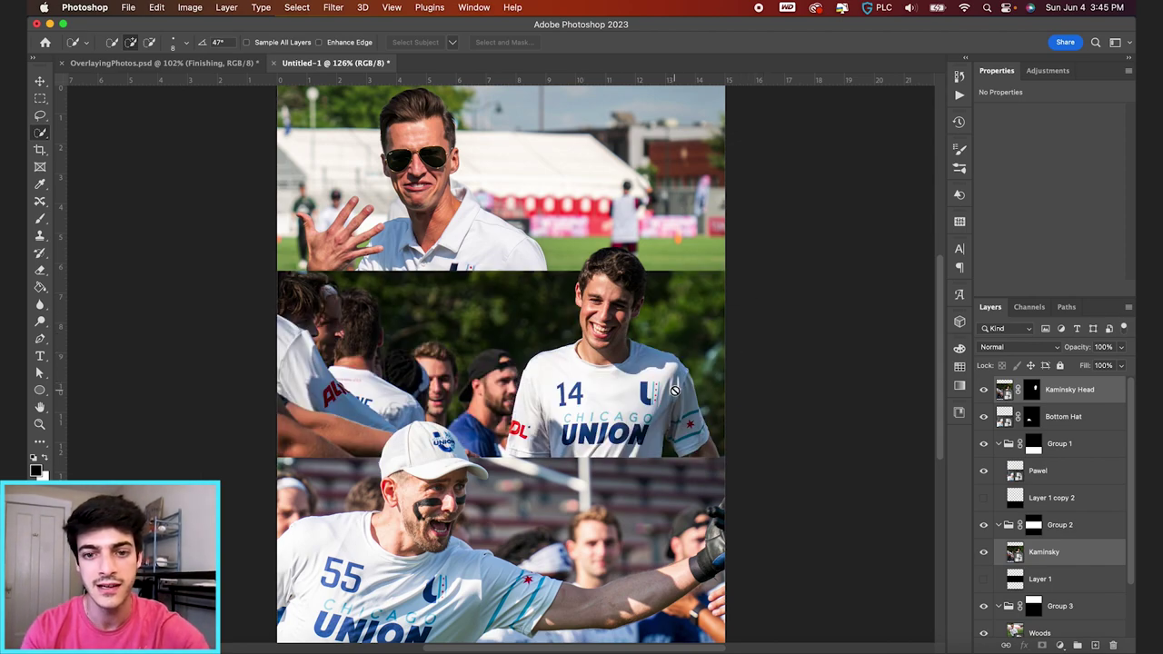
key("v")
mouse_move(690, 365)
left_mouse_down()
mouse_move(592, 368)
mouse_move(727, 358)
mouse_move(638, 361)
mouse_move(723, 362)
mouse_move(707, 360)
left_mouse_up()
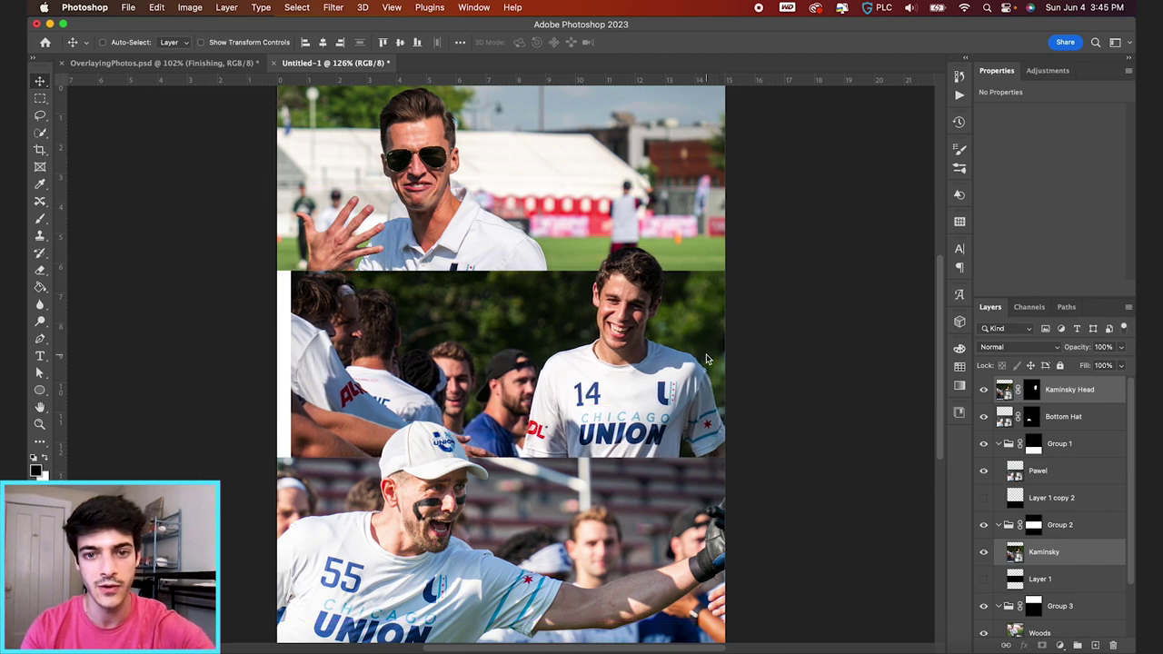
key("super+t")
left_click_drag(287, 187, 266, 171)
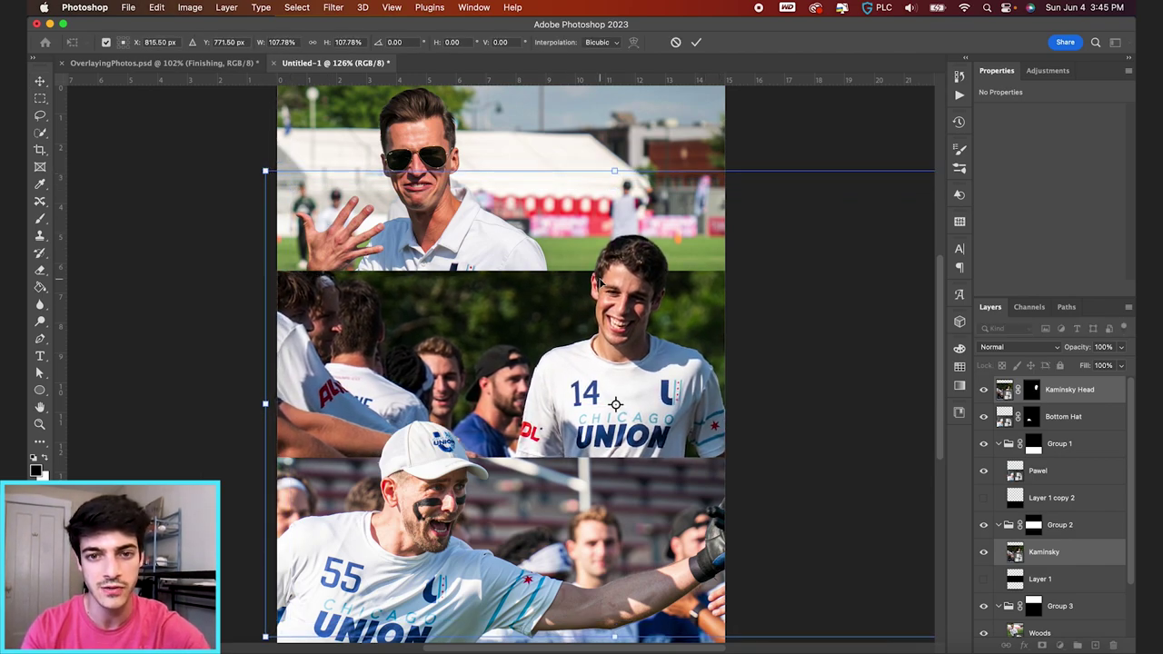
left_click_drag(601, 283, 586, 287)
key("Return")
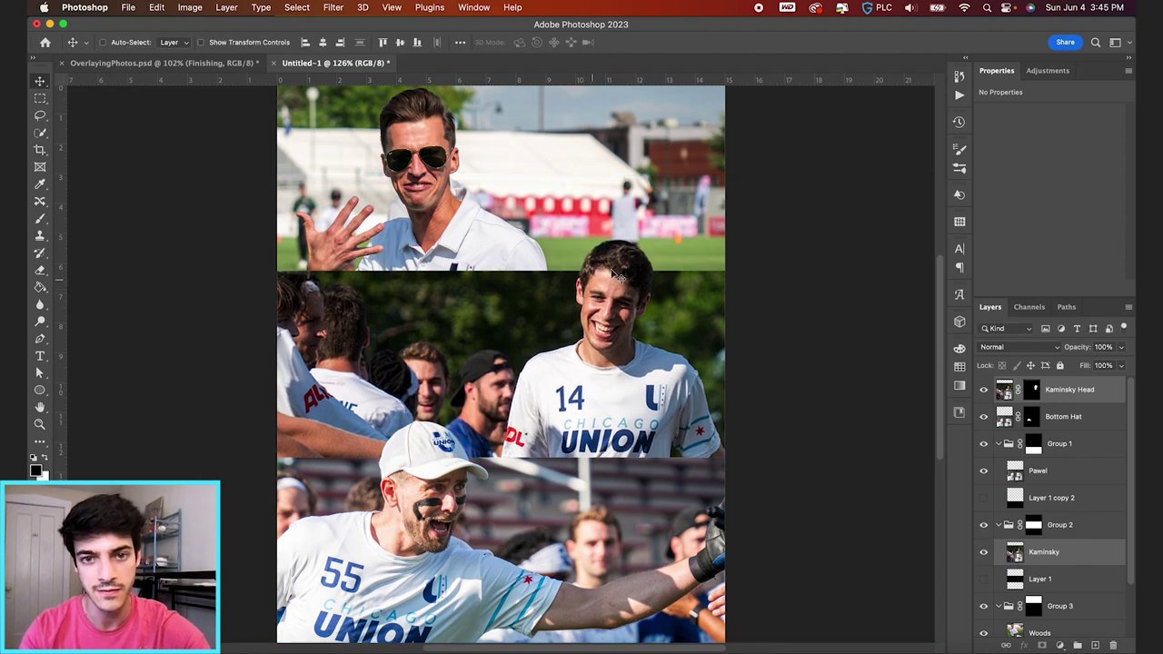
- Add a new empty layer above the Kaminsky photo
scroll(651, 269, "up", 2)
scroll(650, 269, "down", 2)
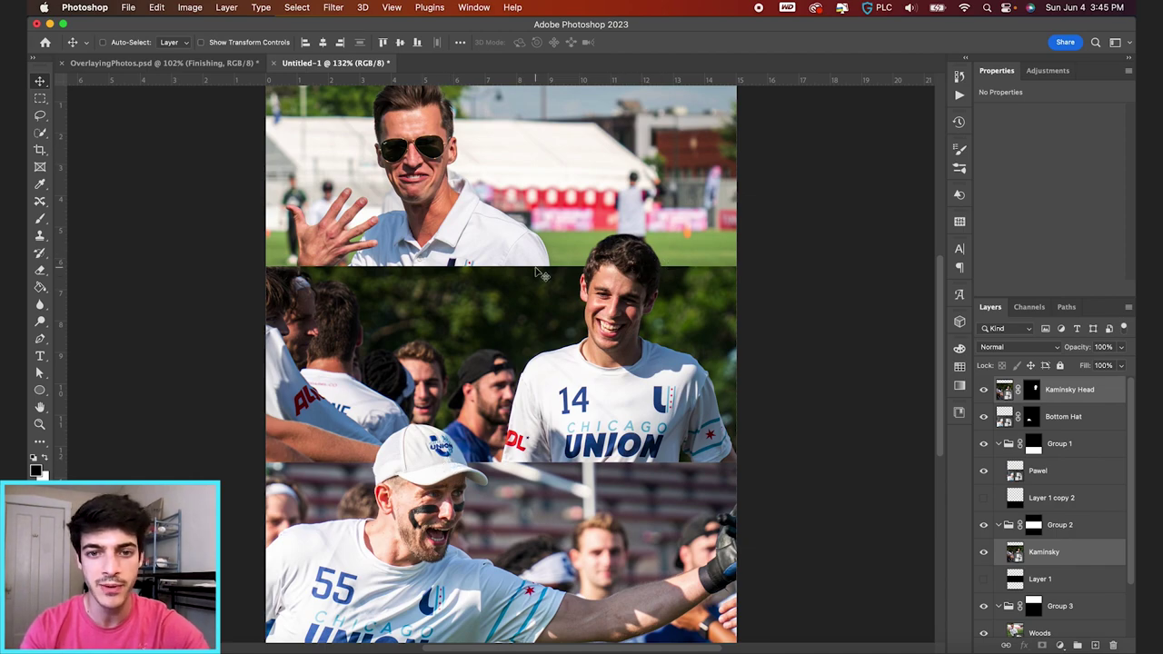
scroll(564, 277, "down", 2)
scroll(588, 284, "up", 1)
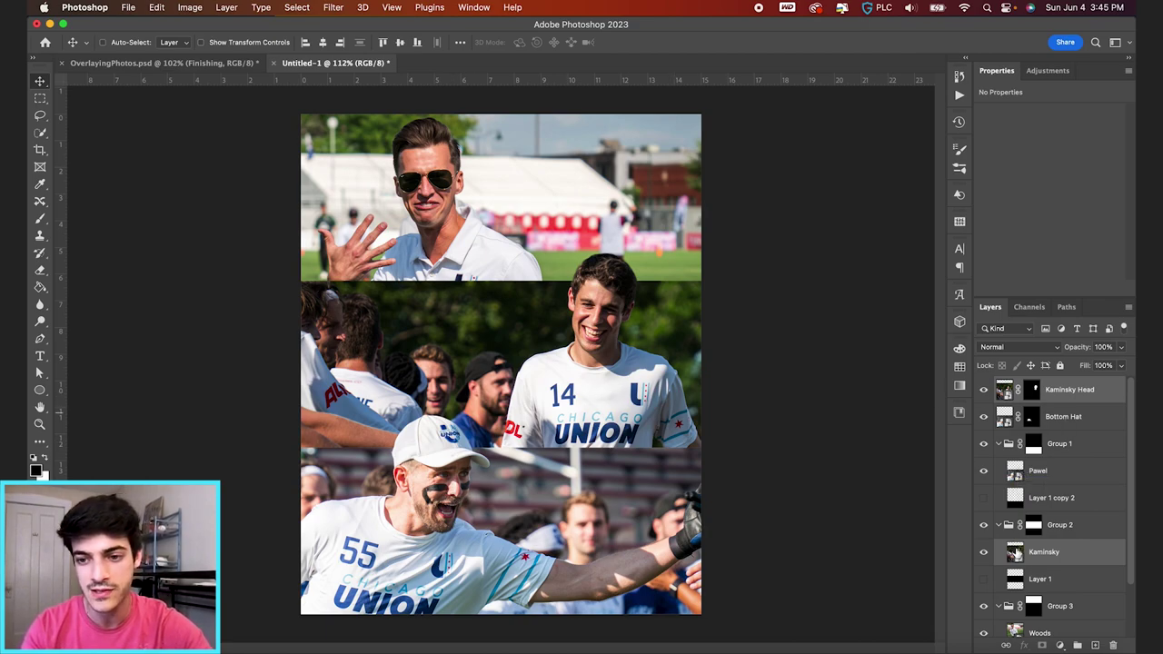
left_click(1015, 553)
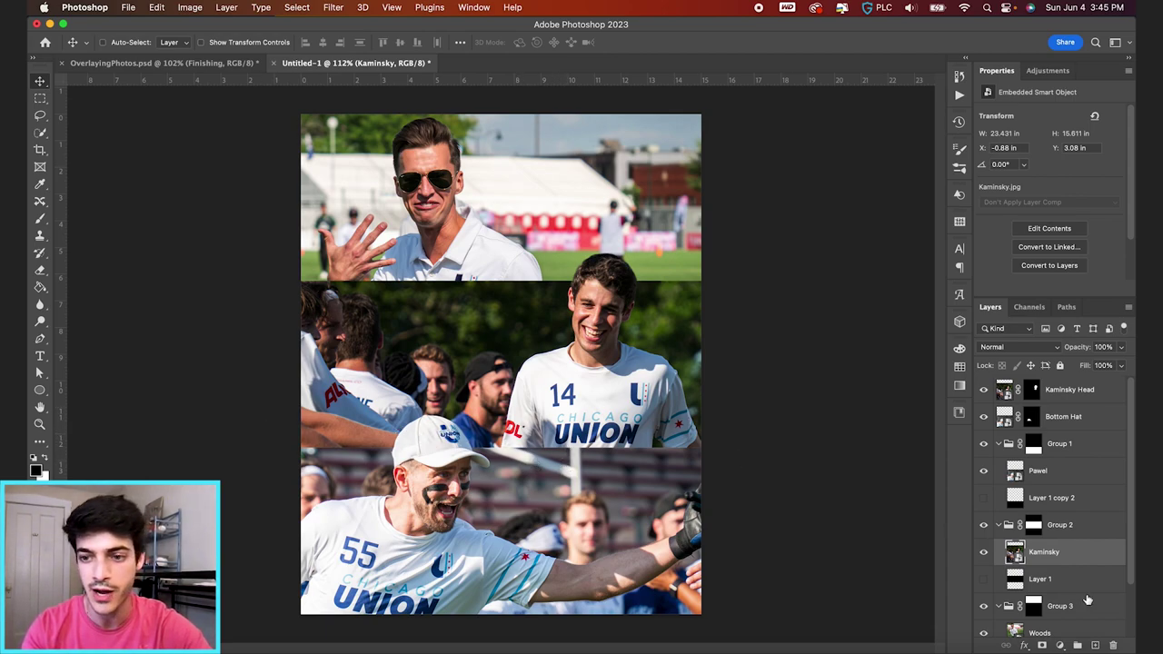
key("super+alt+shift+n")
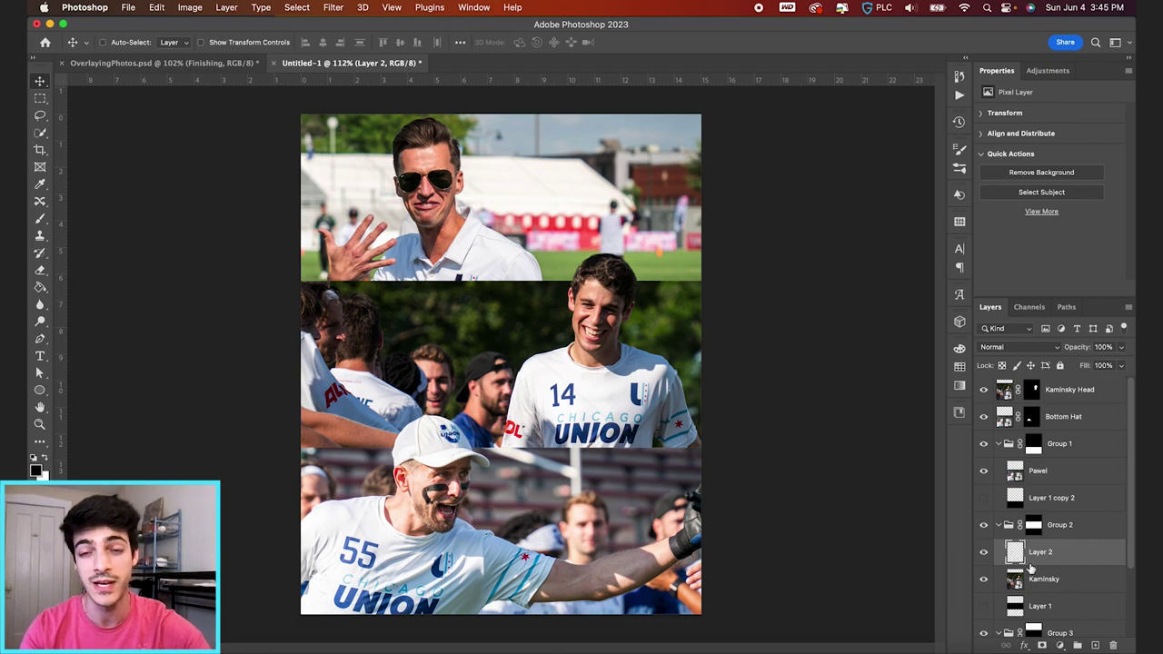
- Draw a short vertical gradient fill over the middle/bottom seam at 63% opacity
left_click(39, 288)
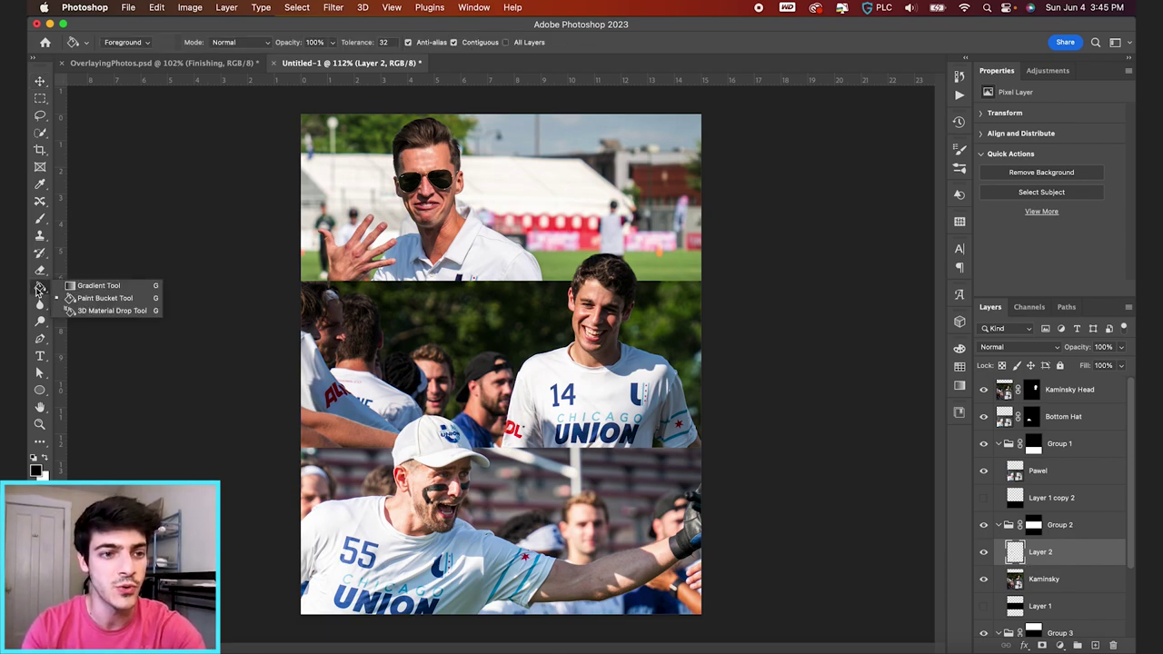
left_click(97, 287)
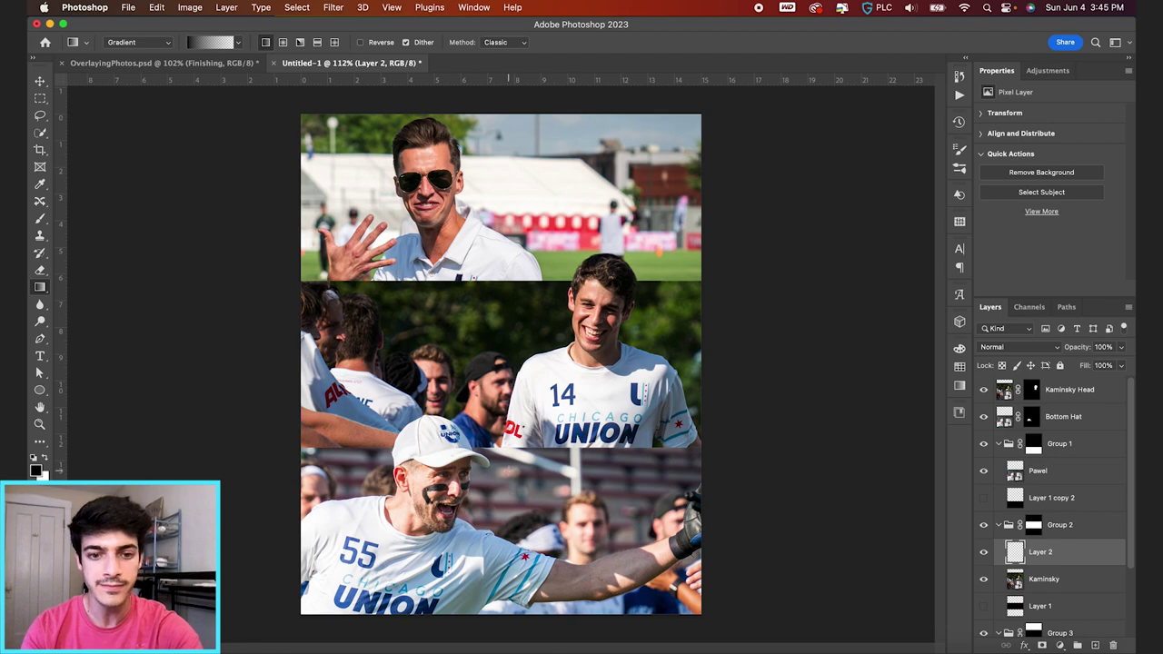
left_click_drag(512, 474, 512, 434)
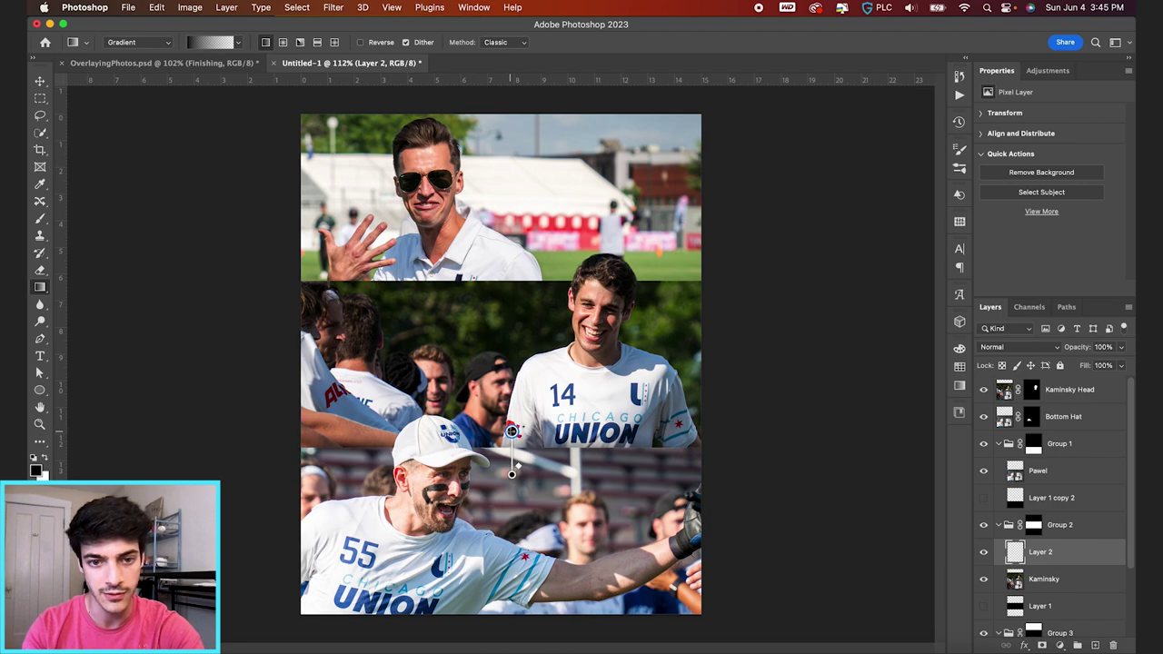
key("v")
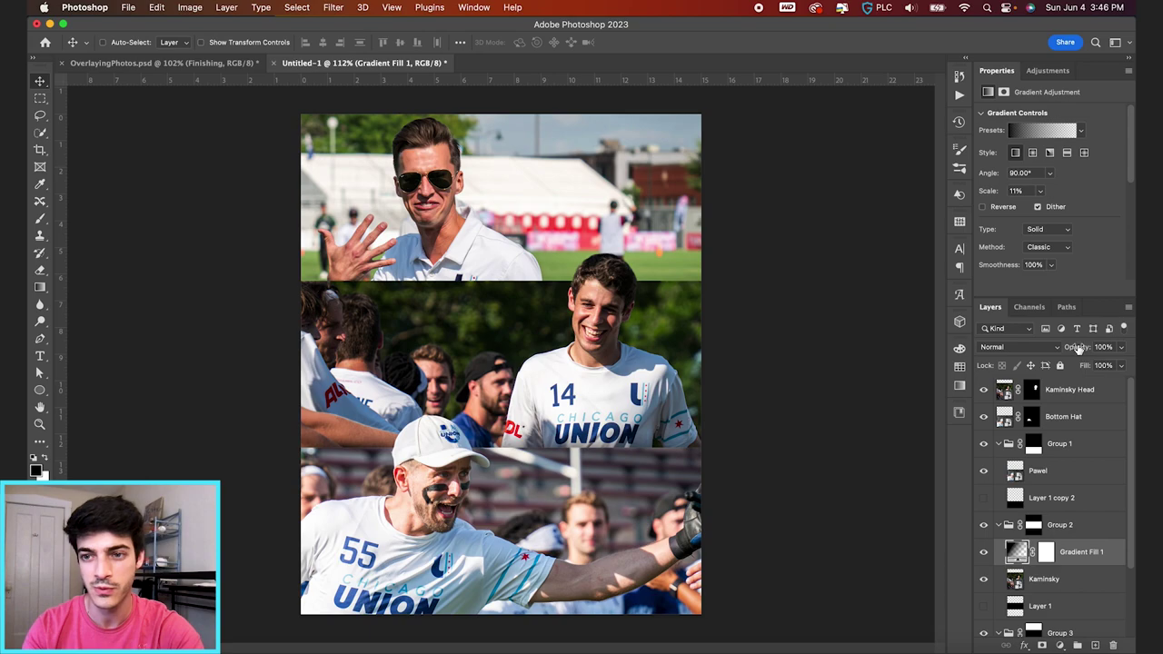
left_click_drag(1078, 349, 1036, 350)
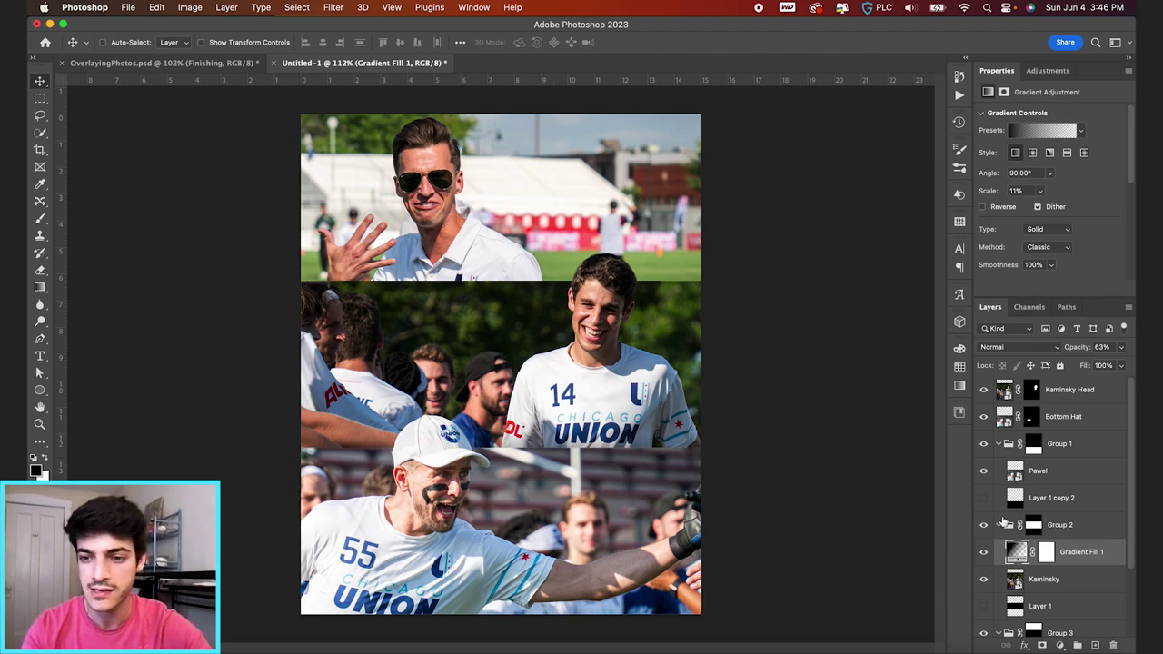
left_click(1019, 470)
- Add a gradient fill above Woods in Group 3 across the top/middle seam at 76% opacity
key("alt+shift+super+n")
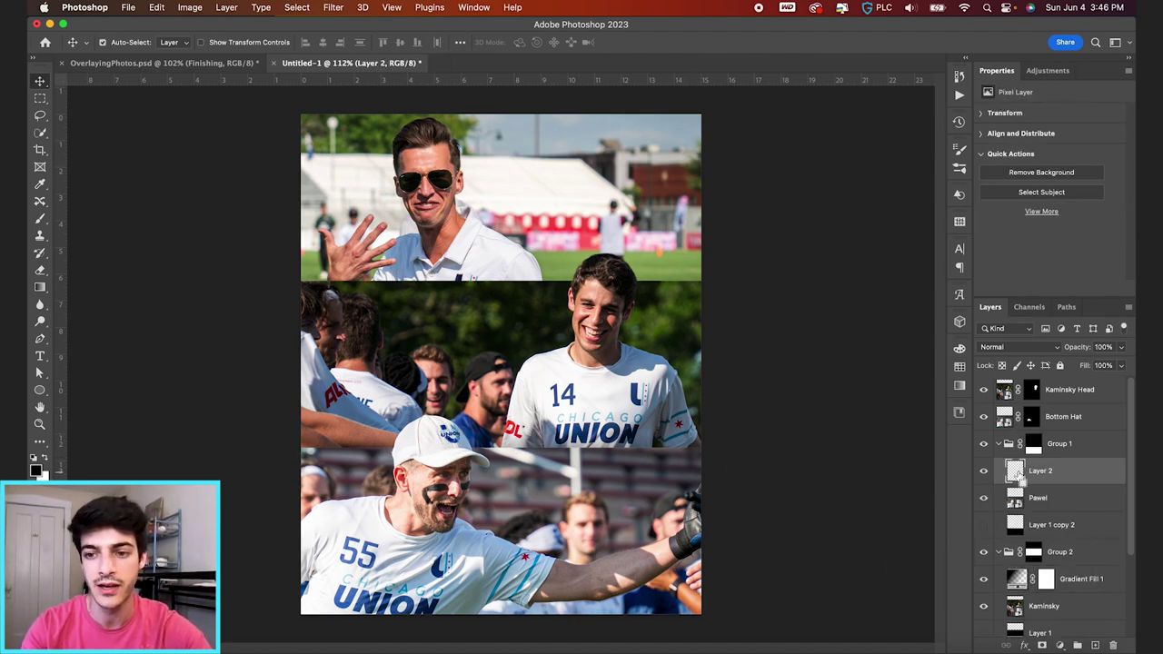
left_click_drag(1018, 476, 1021, 565)
key("g")
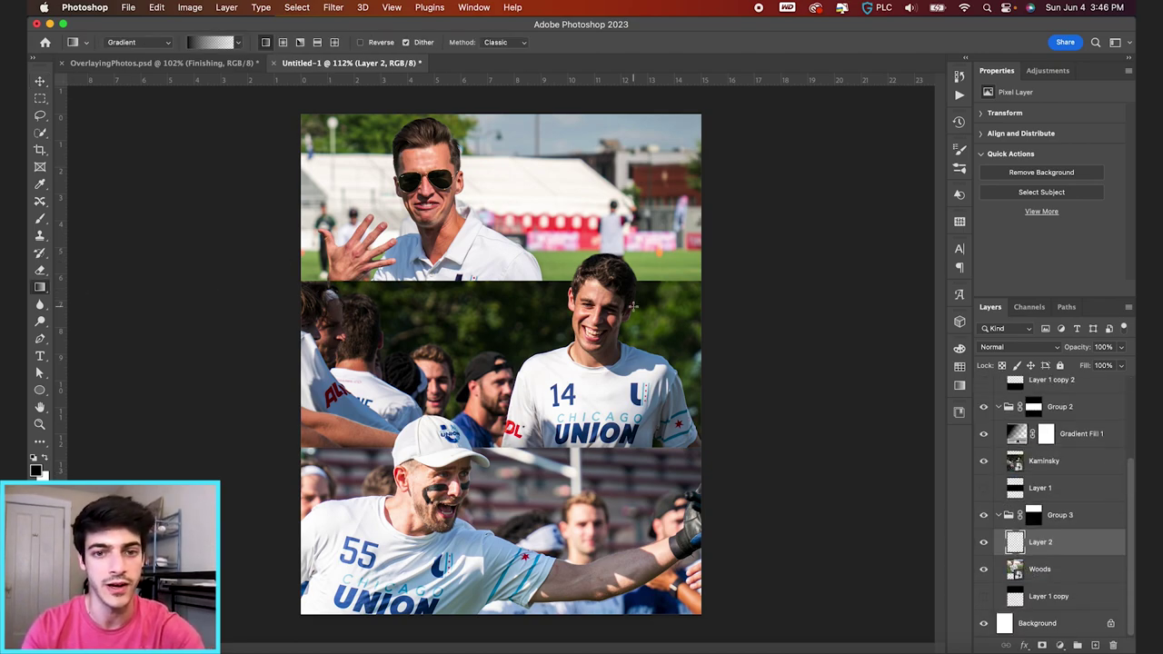
left_click_drag(523, 298, 522, 263)
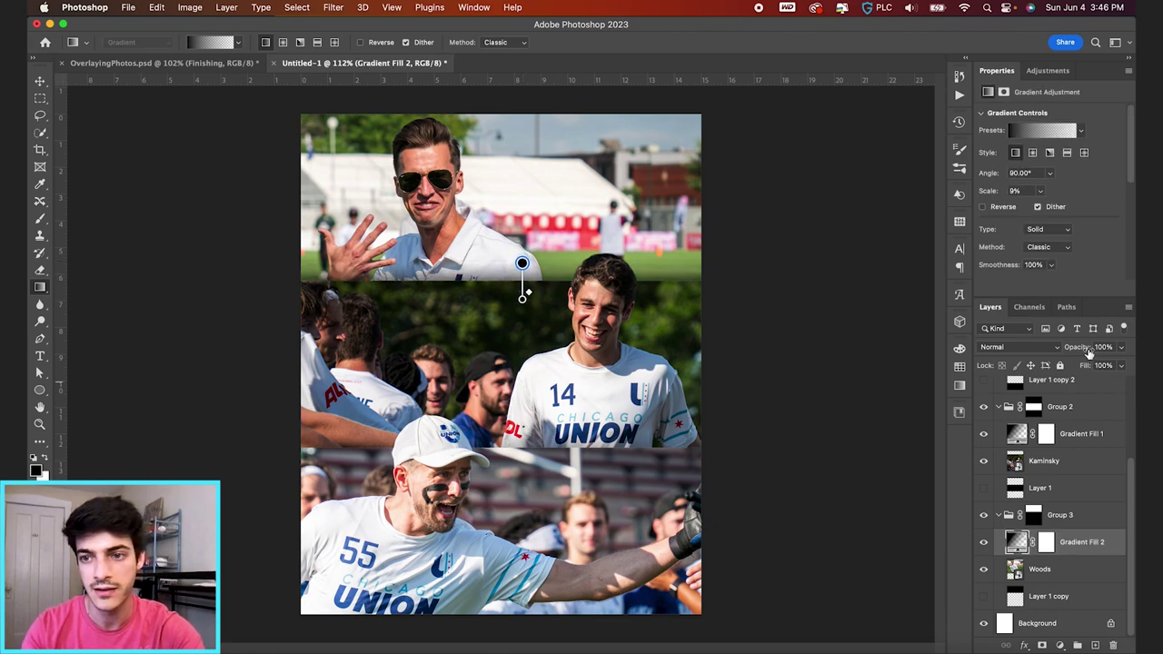
left_click_drag(1089, 353, 1070, 353)
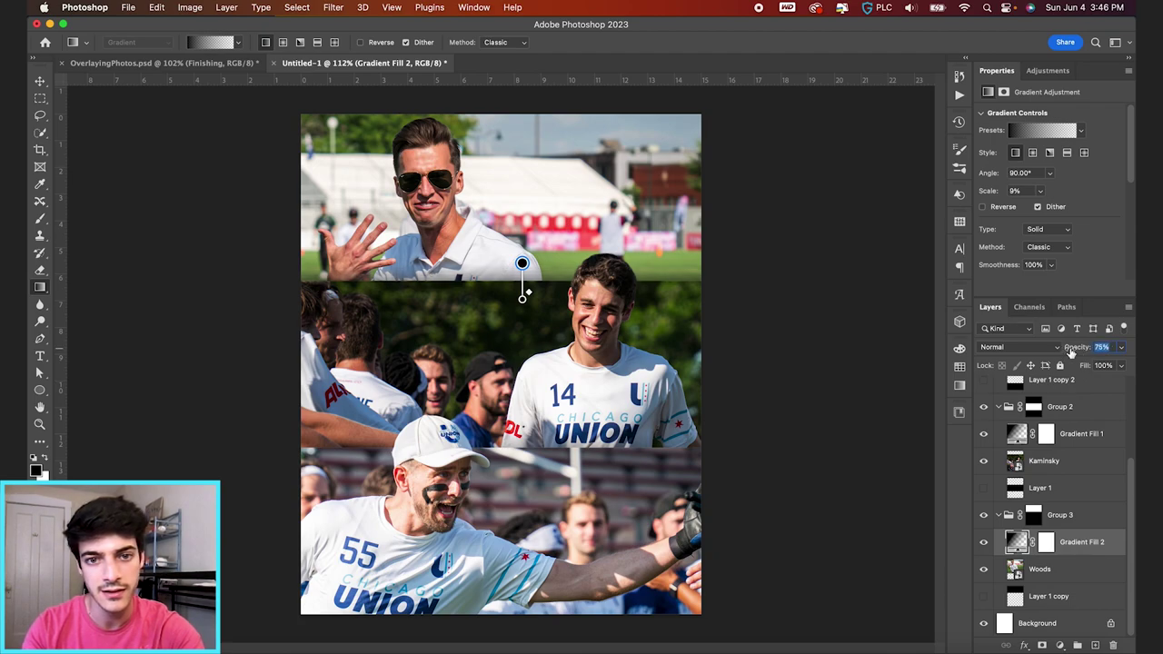
key("Return")
key("v")
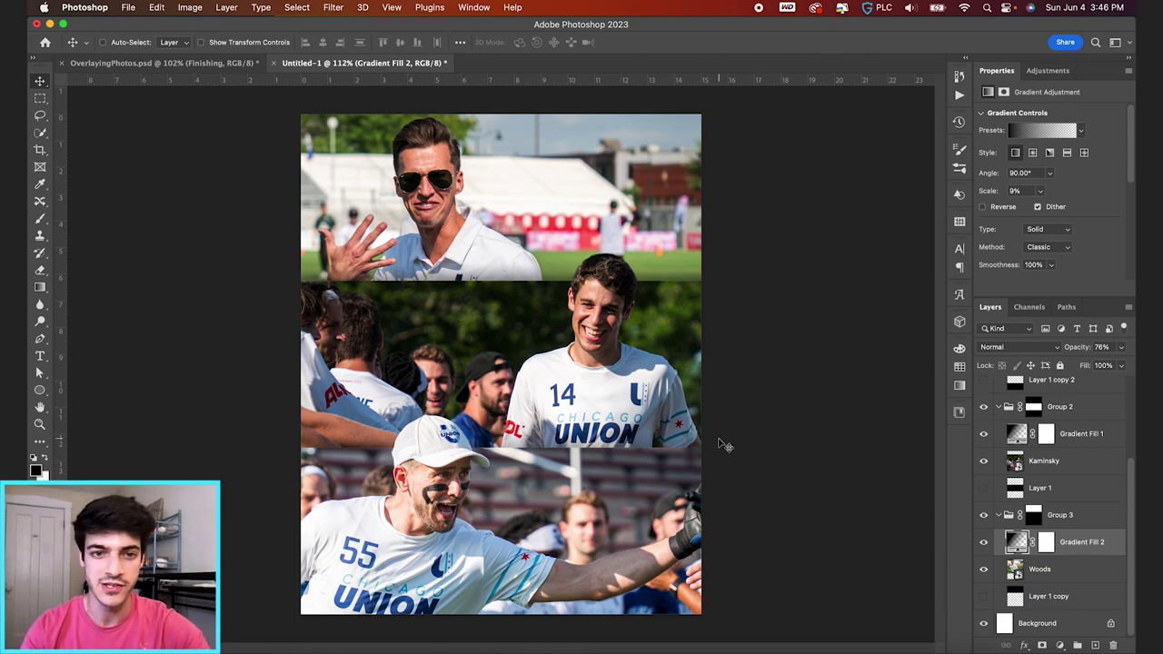
scroll(1095, 500, "up", 4)
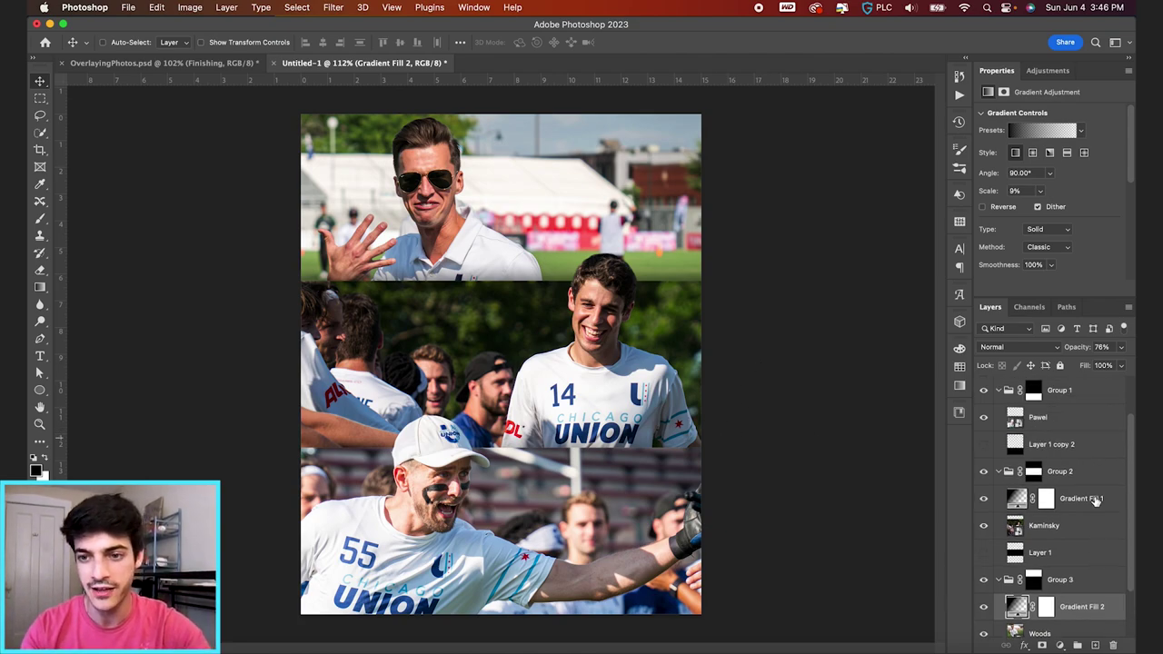
left_click(998, 444)
- Create a new layer group named 'Finishing' at the top of the stack
left_click(1005, 393)
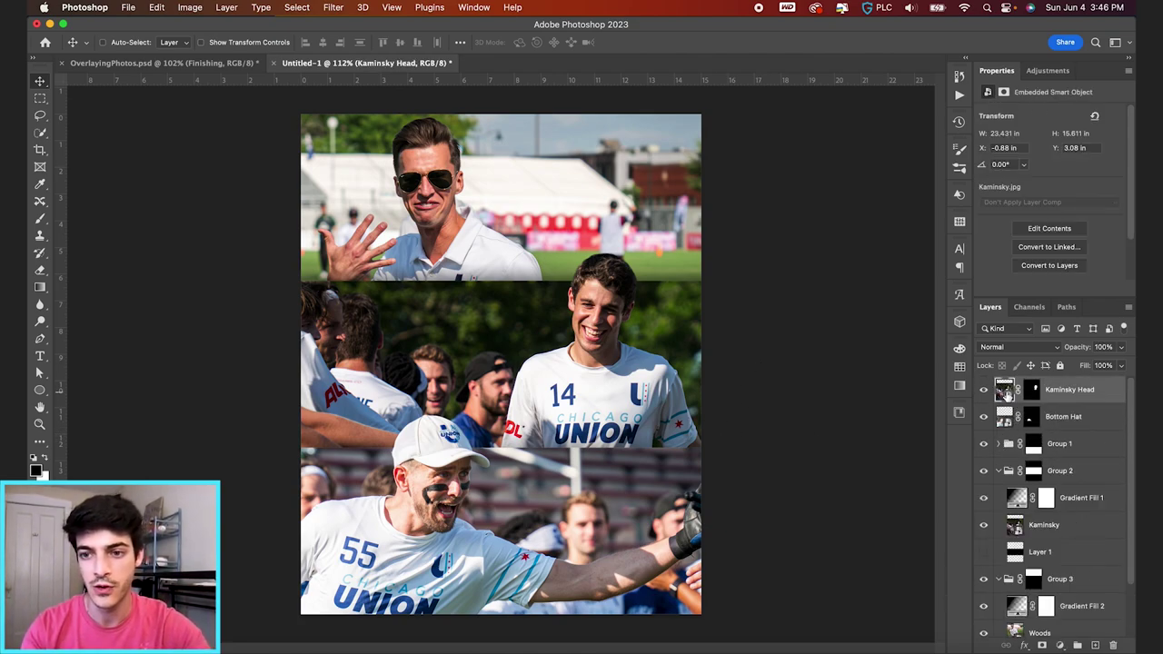
left_click(1077, 645)
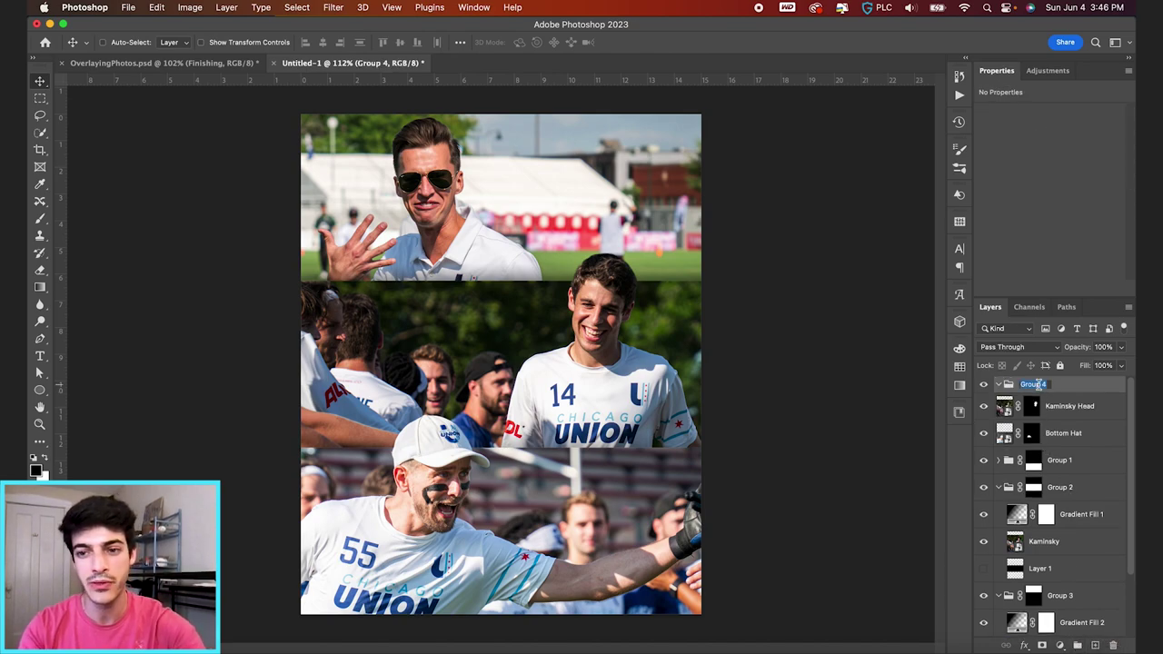
type("Finishing")
key("Return")
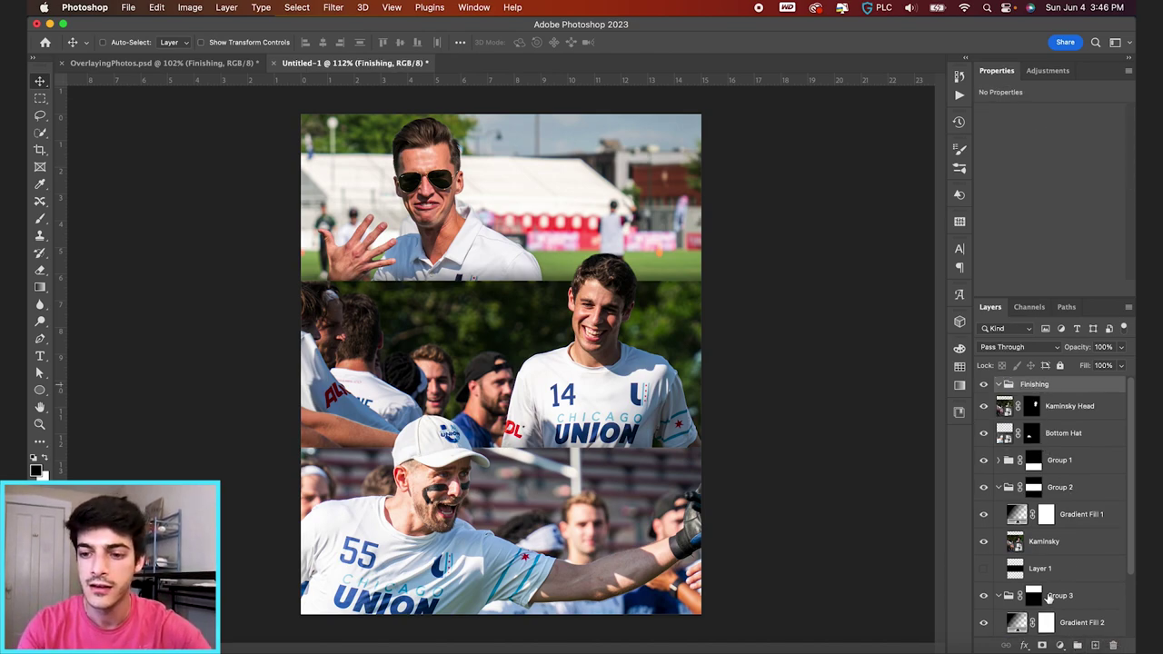
- Add a Color Lookup adjustment using 2Strip.look at about 40% opacity
left_click(1059, 646)
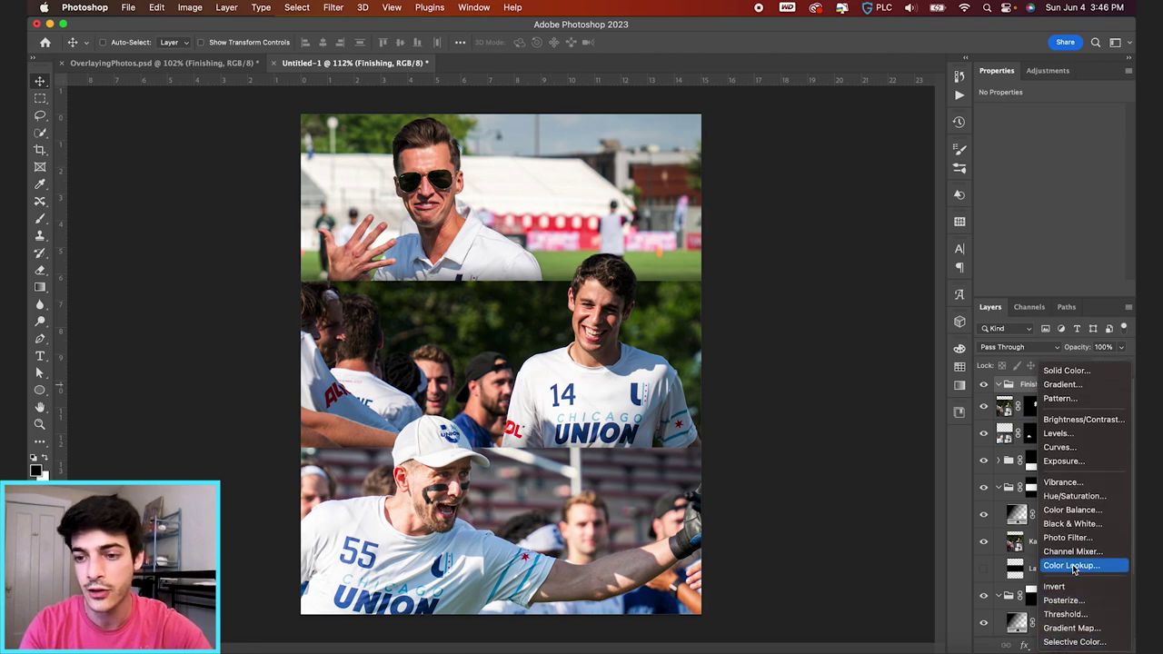
left_click(1071, 566)
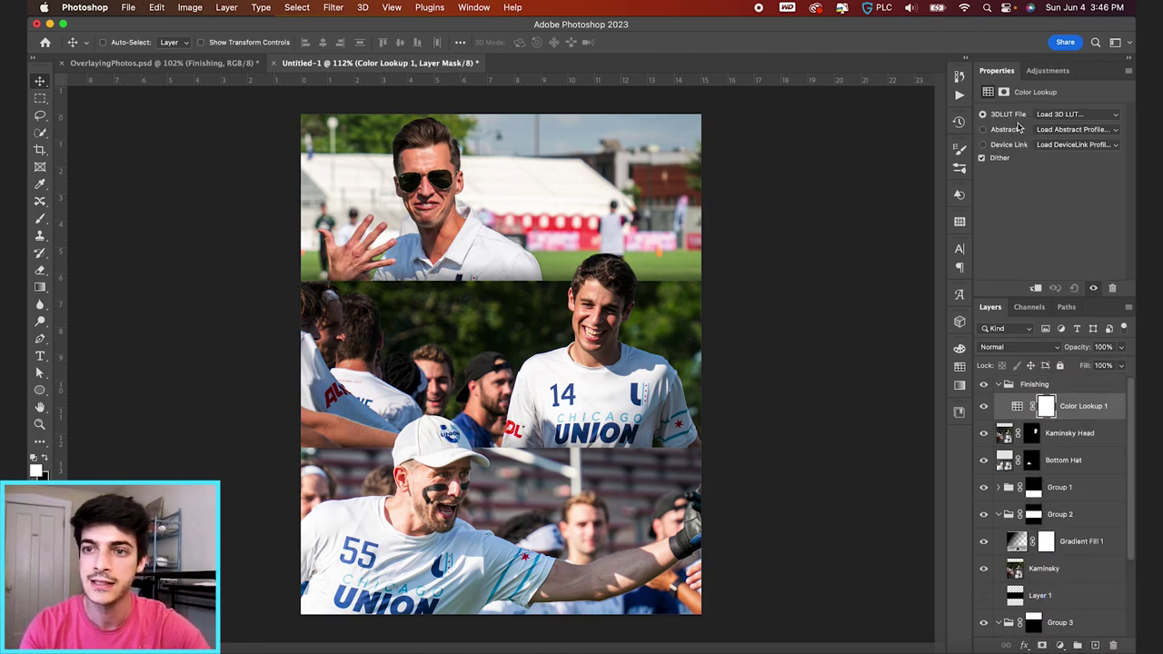
left_click(1060, 114)
left_click(1044, 150)
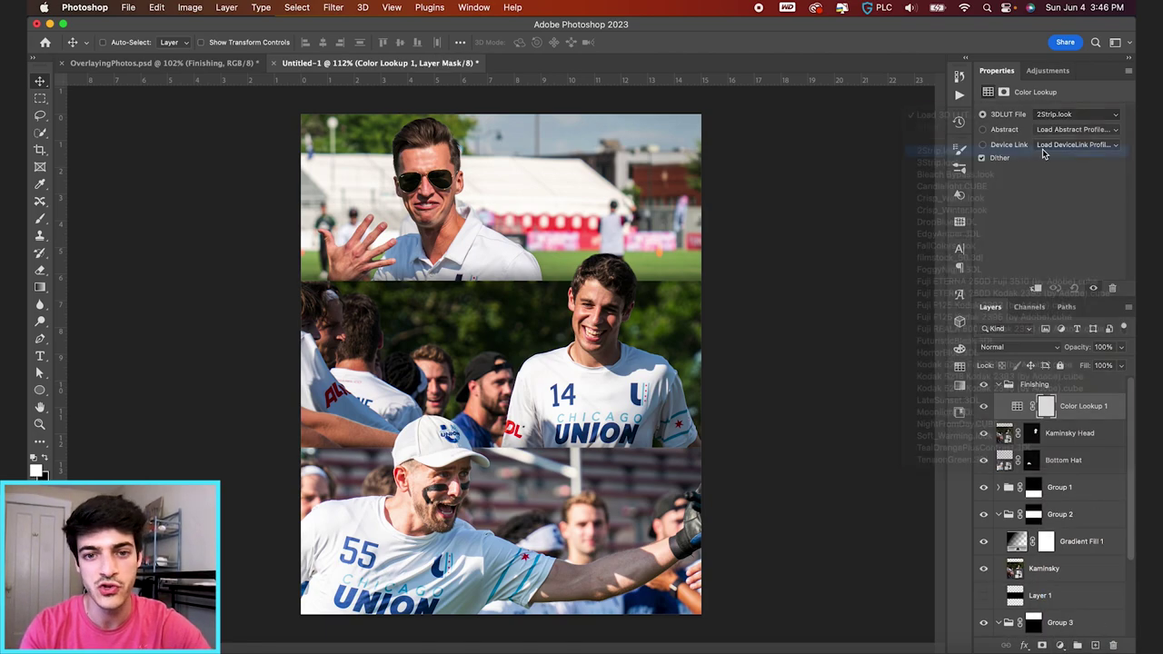
left_click_drag(1083, 351, 1045, 351)
left_click(1017, 409)
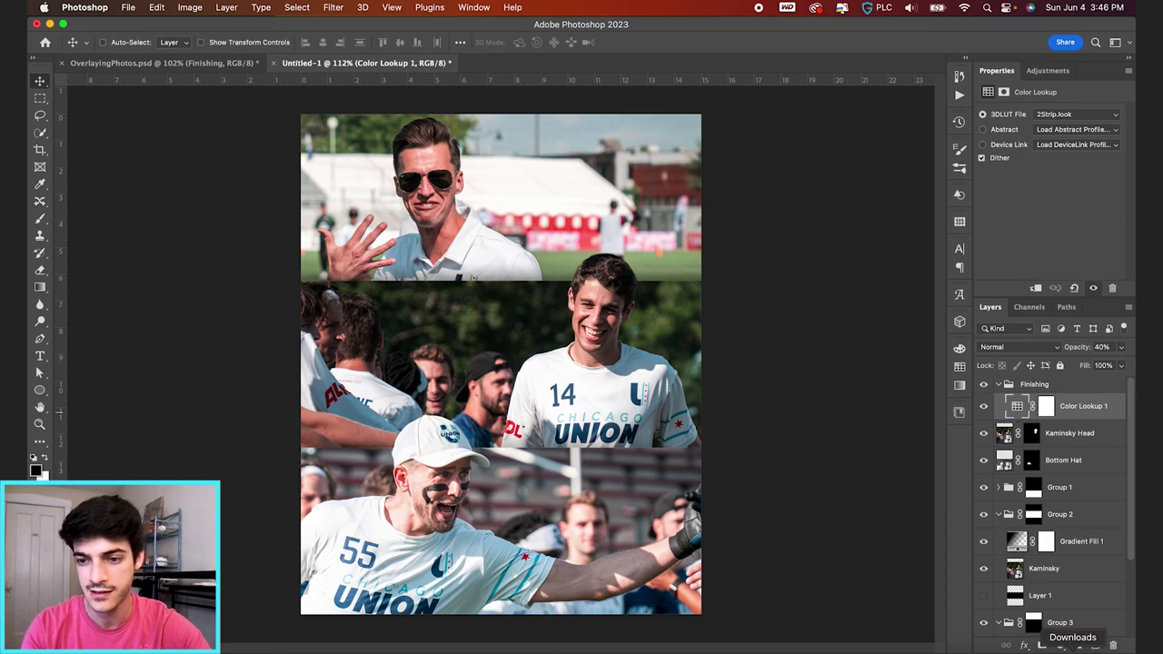
- Add a Curves adjustment lifting the black point for a matte look and slightly brightening midtones
left_click(1060, 645)
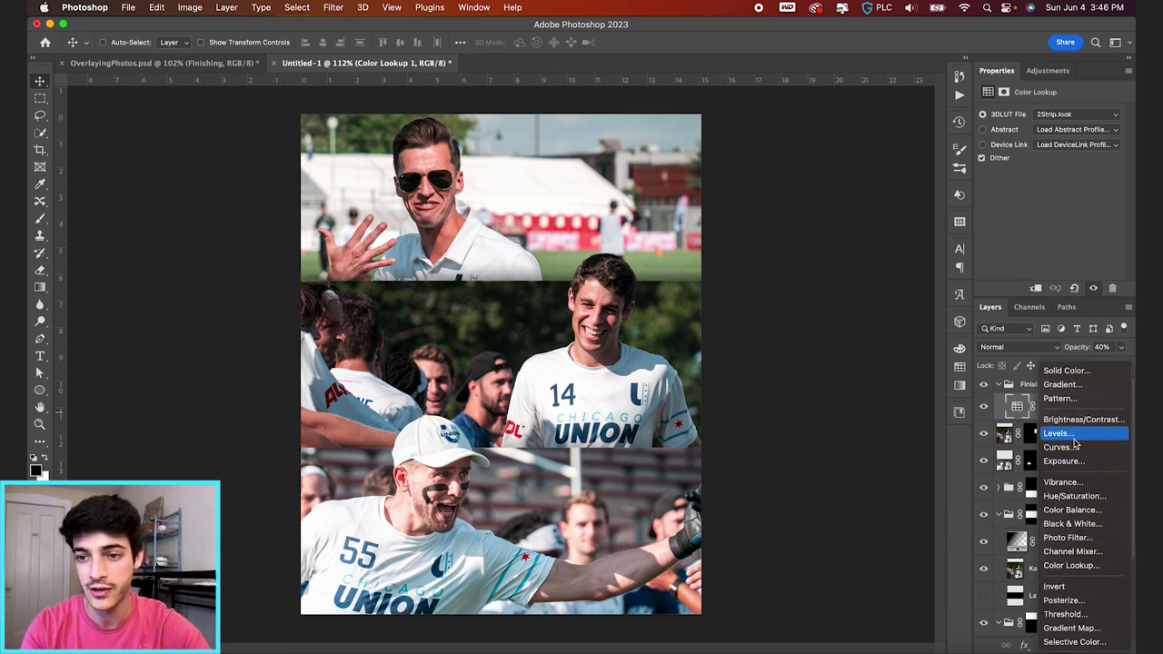
left_click(1059, 447)
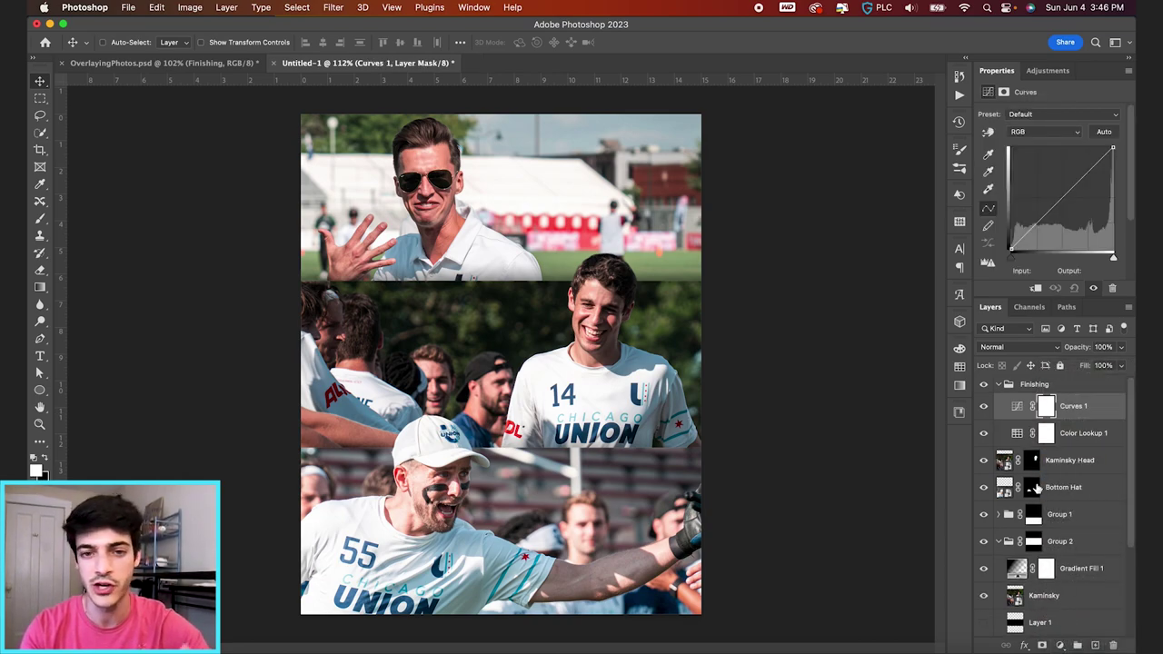
left_click(1040, 220)
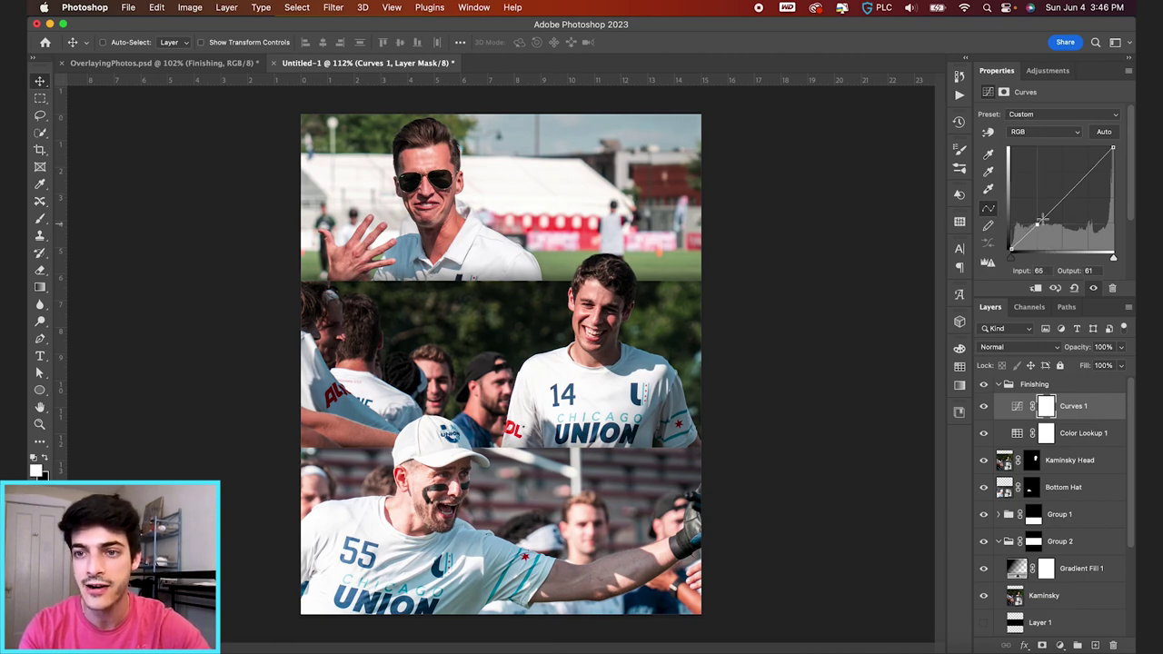
left_click(1063, 197)
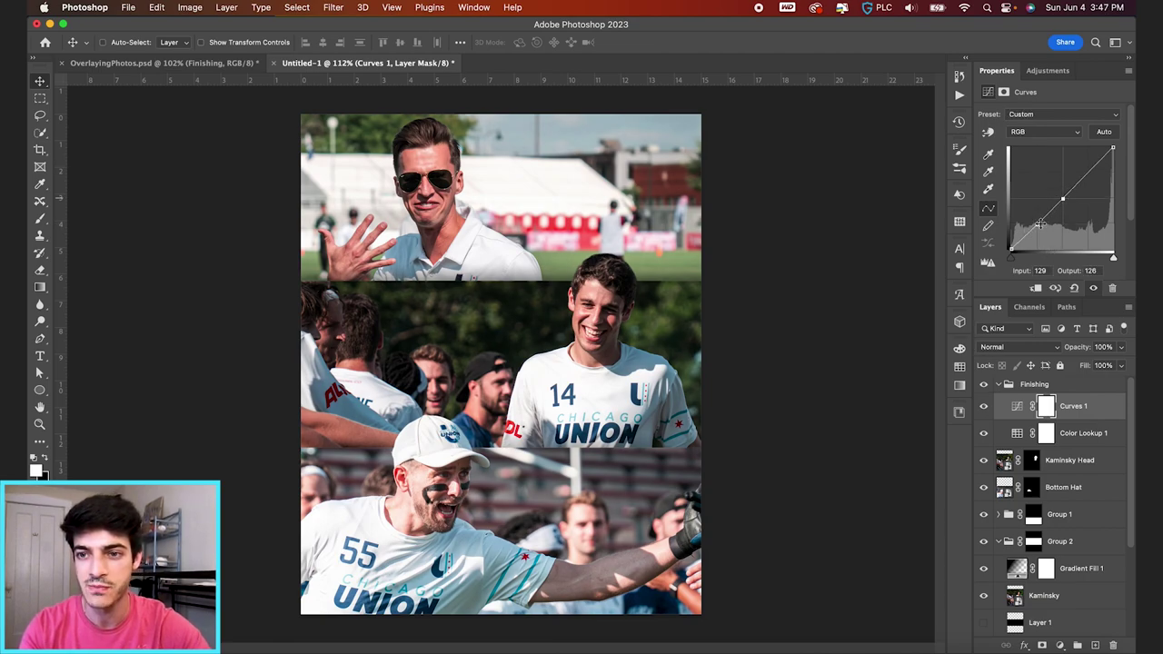
left_click_drag(1011, 250, 1010, 235)
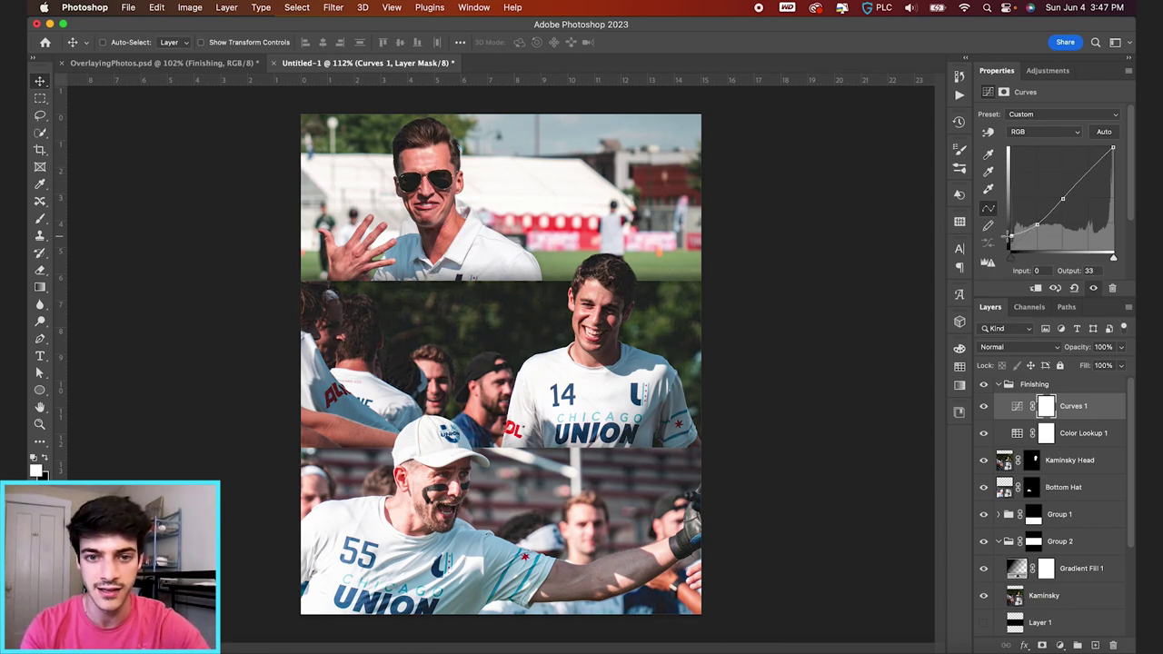
left_click_drag(1063, 198, 1037, 220)
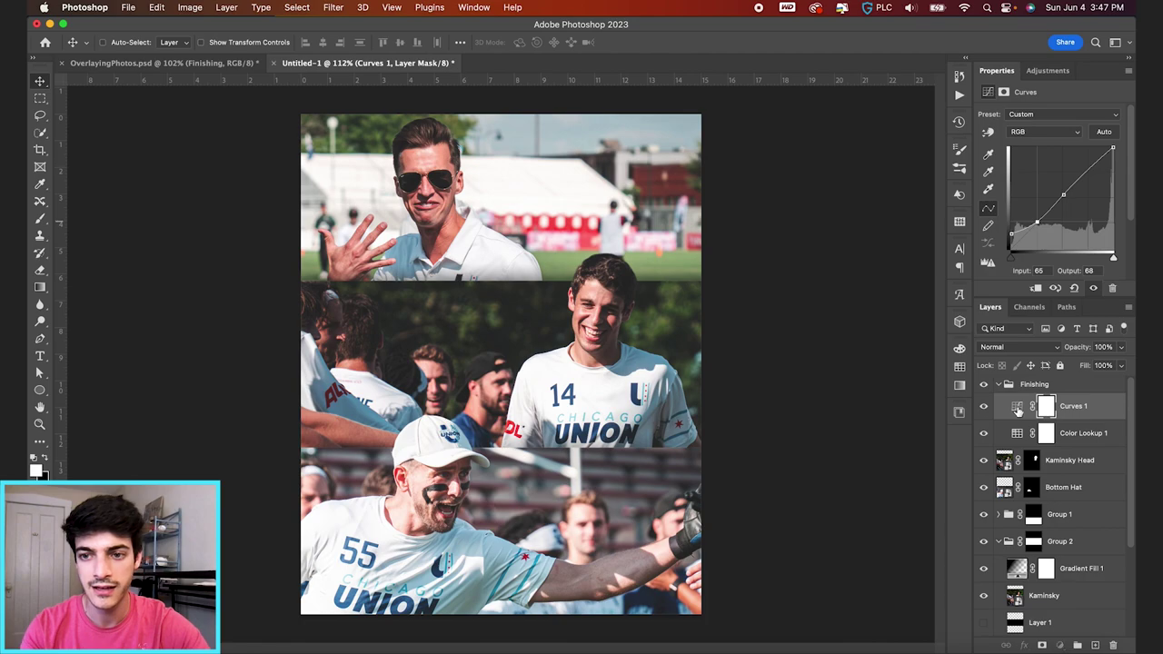
key("super+alt+shift+n")
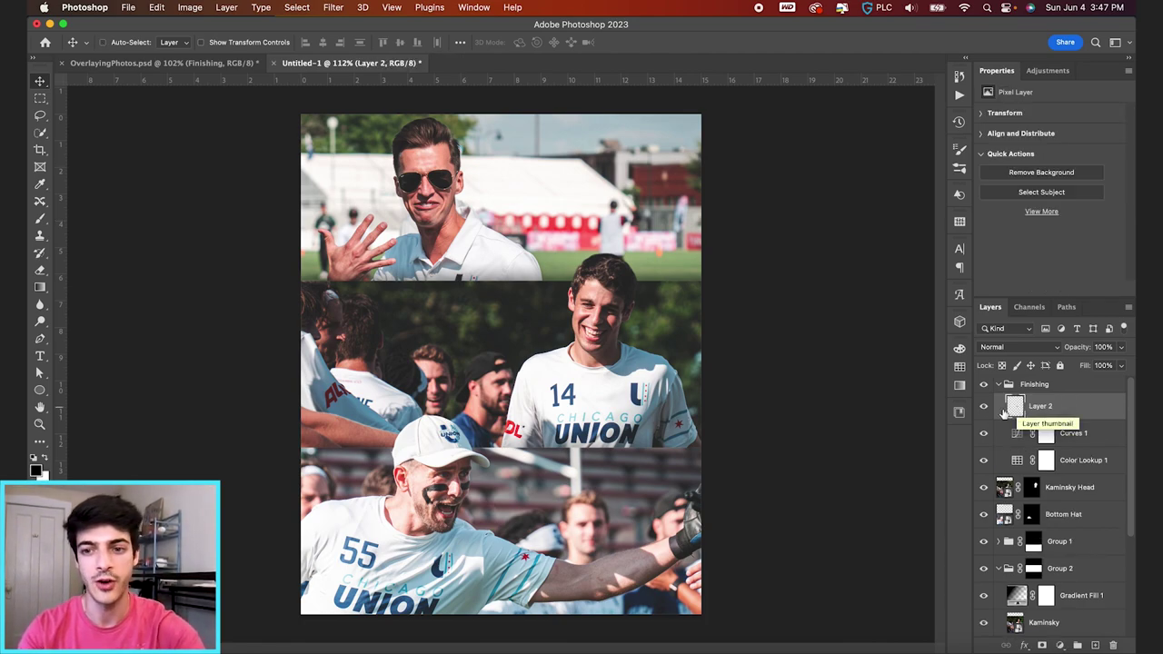
- Fill the new layer's entire canvas with 50% gray
key("super+a")
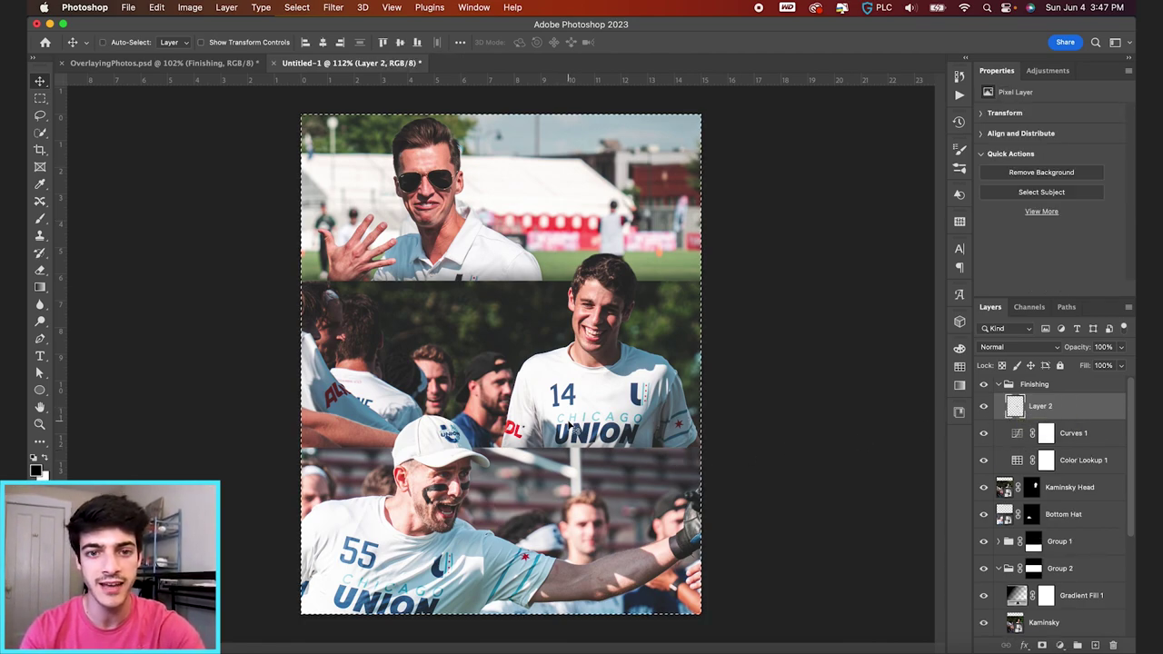
key("w")
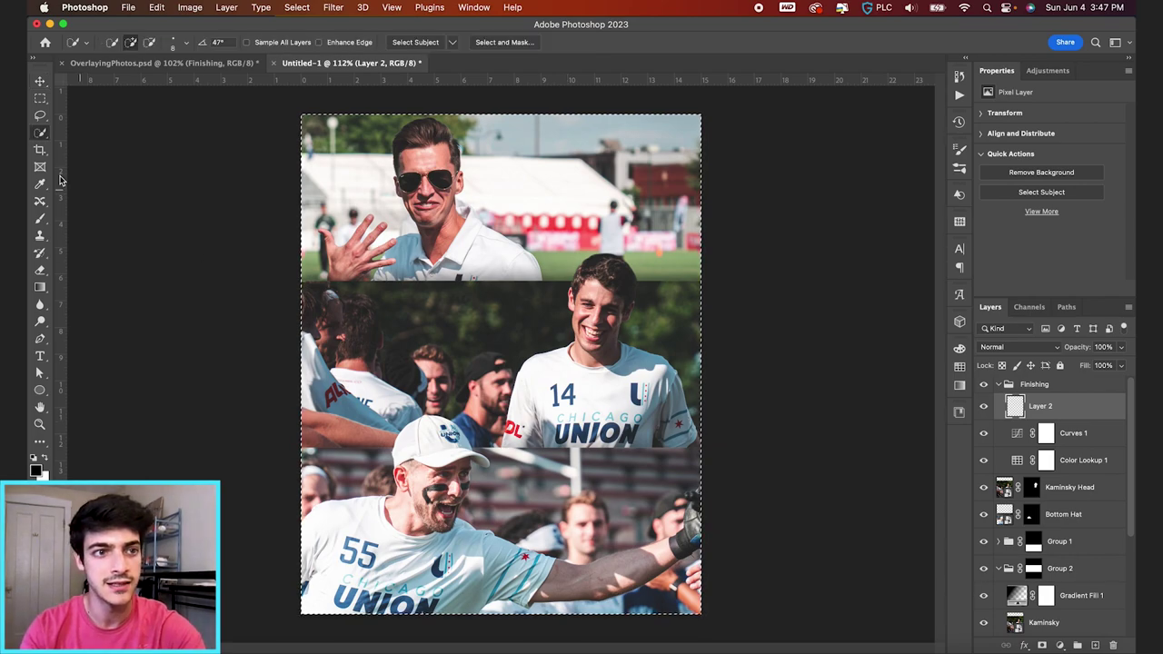
right_click(512, 368)
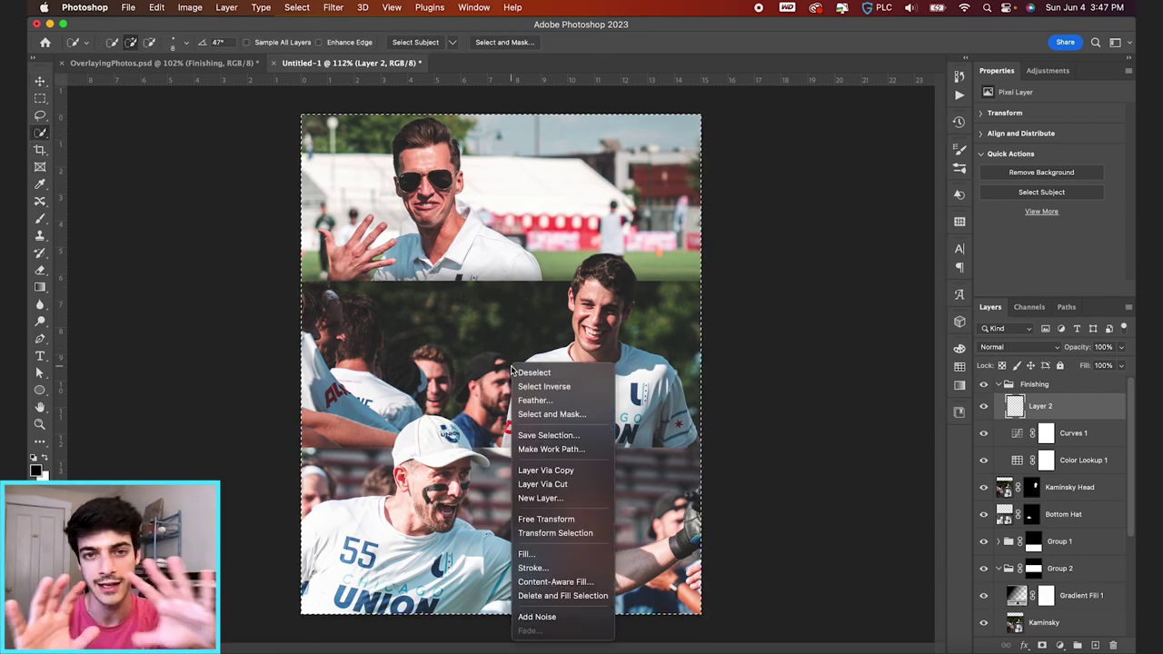
left_click(573, 552)
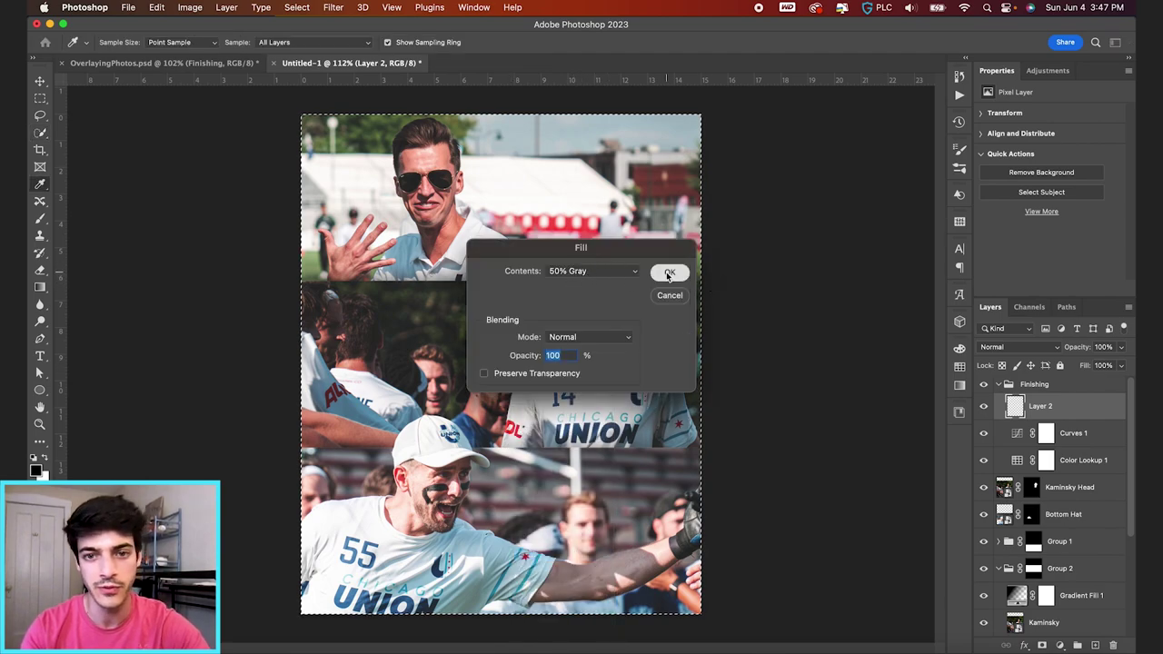
left_click(670, 273)
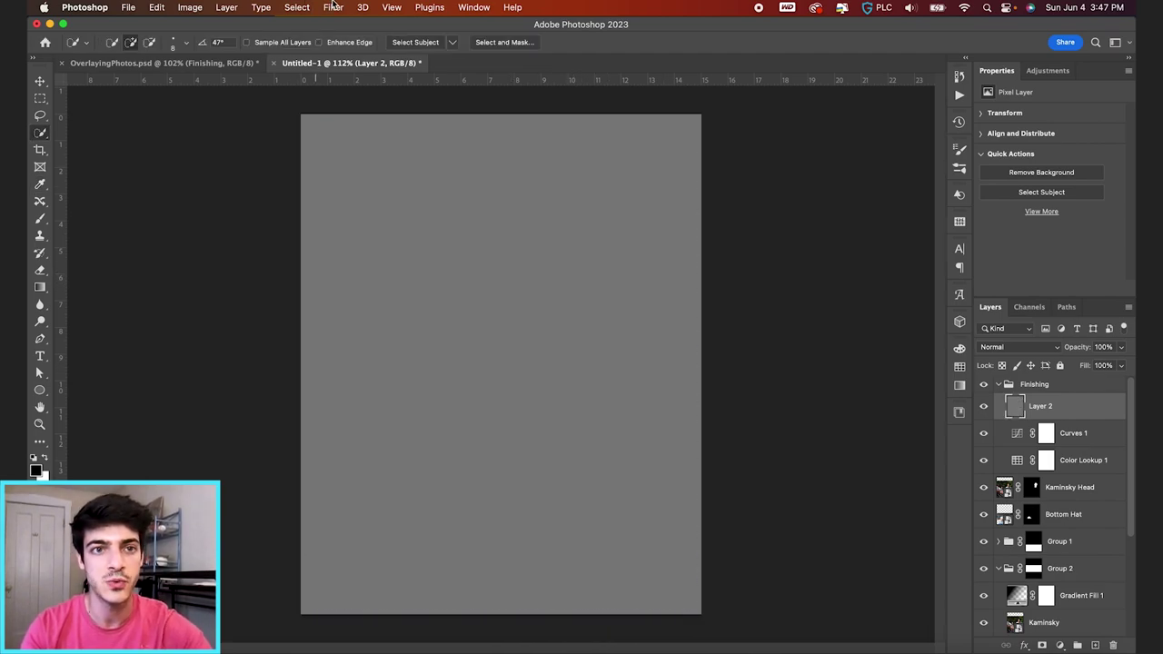
- Make the gray layer a smart object with 8% monochromatic noise in Soft Light, then hide Finishing
left_click(333, 6)
left_click(352, 51)
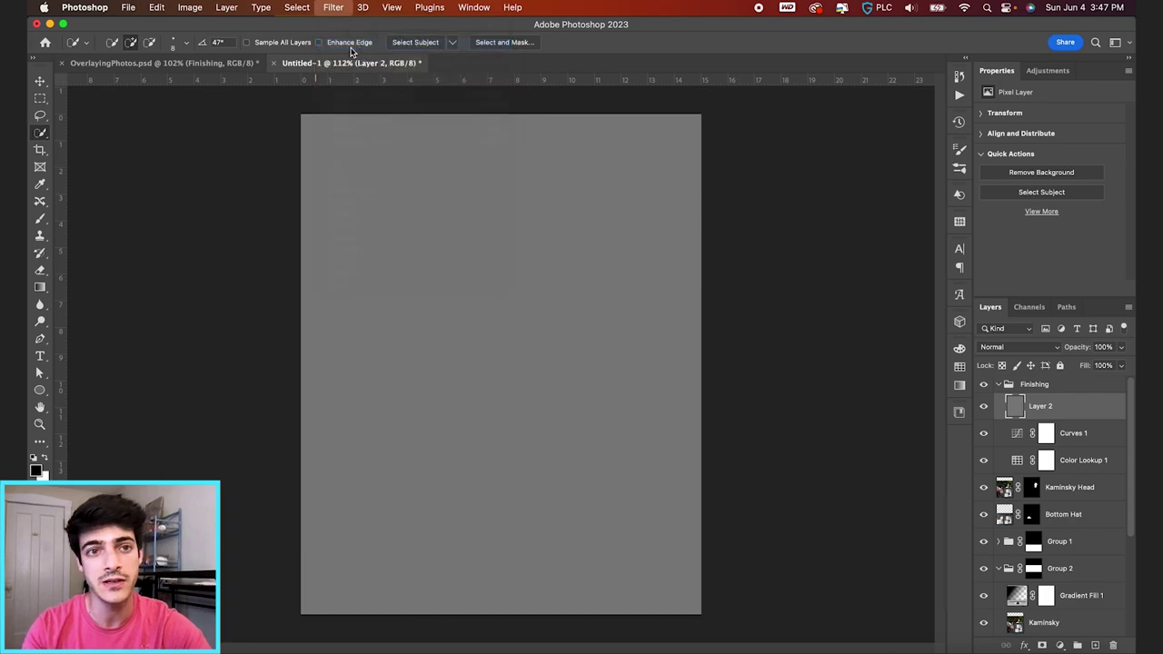
left_click(336, 9)
mouse_move(393, 214)
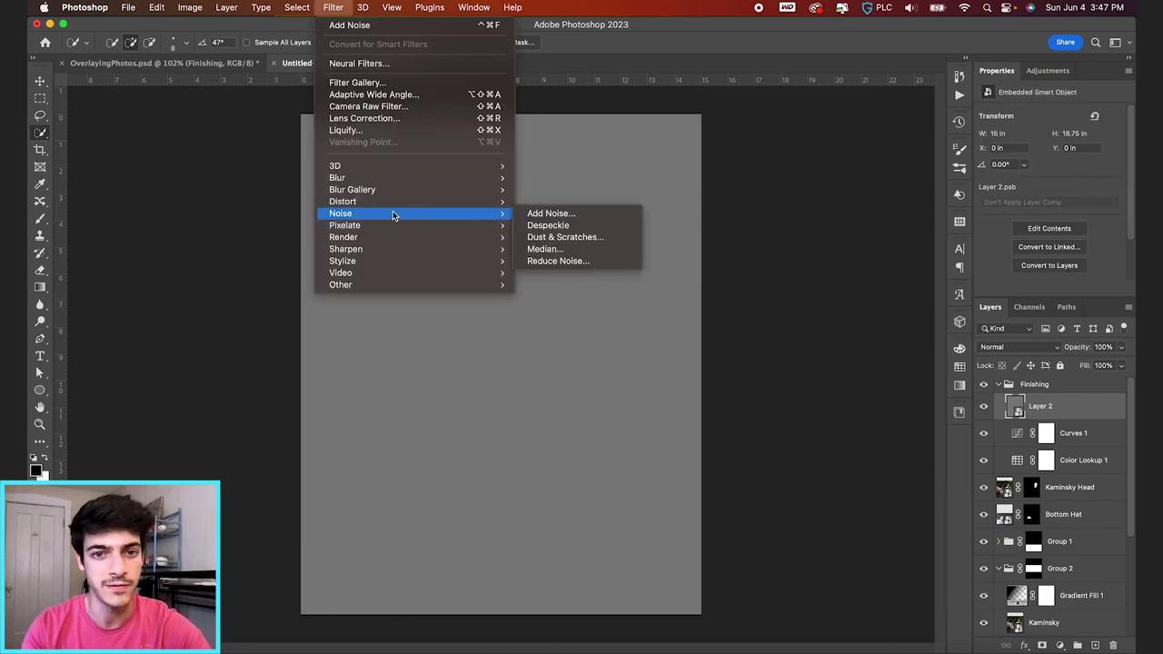
left_click(576, 213)
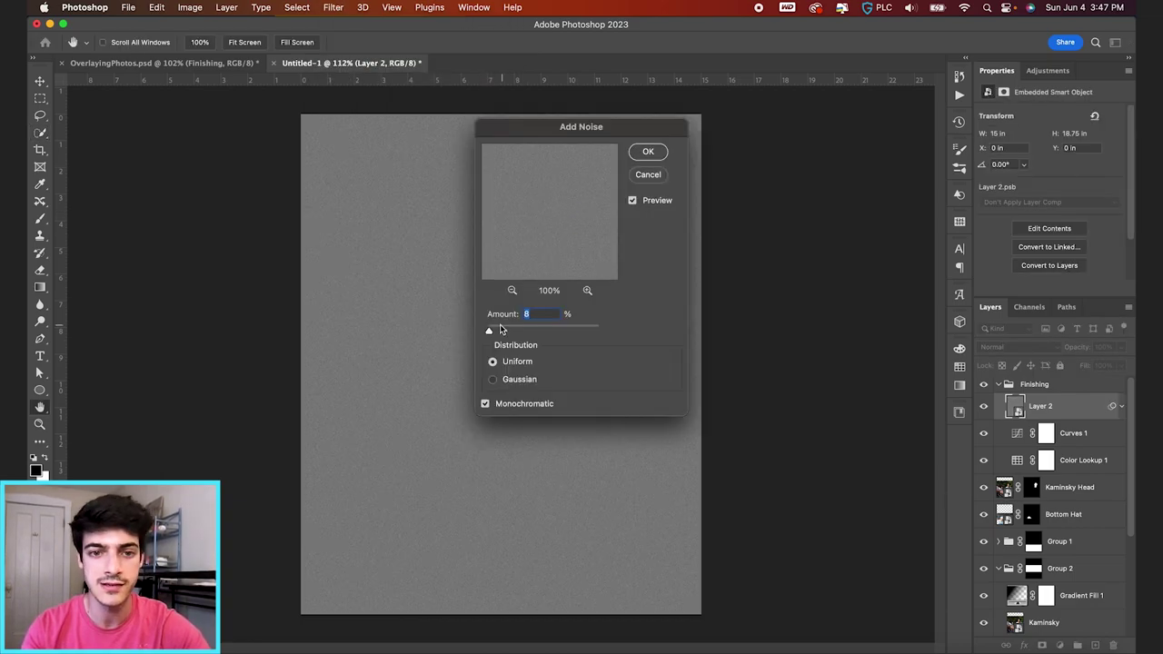
left_click(648, 152)
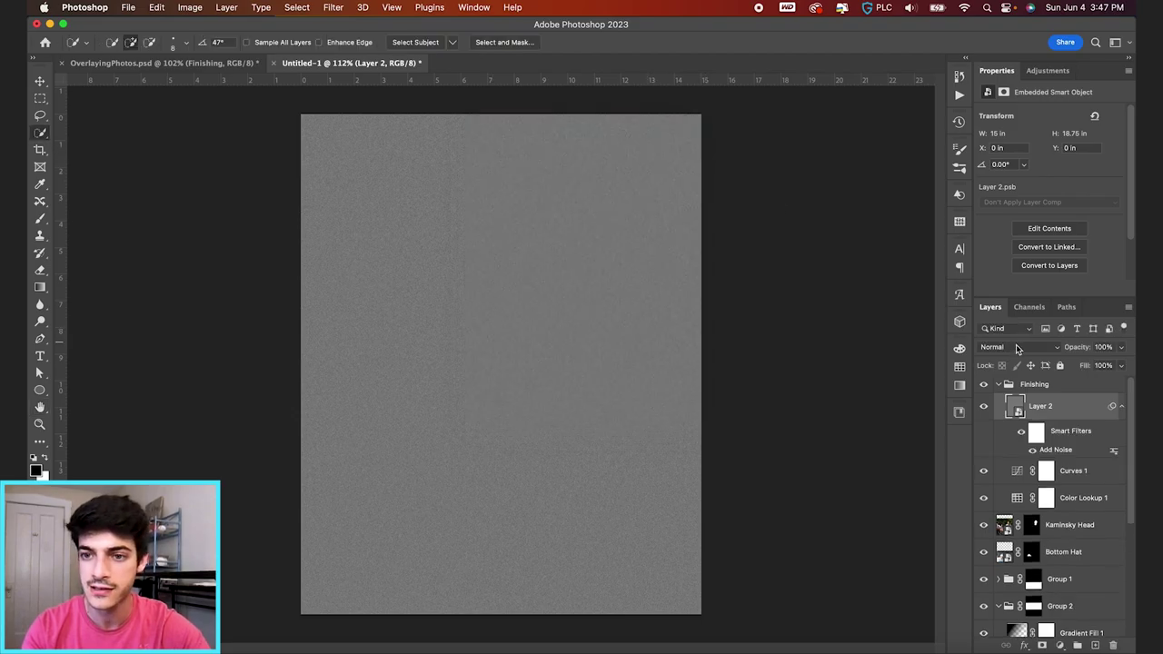
left_click(1016, 347)
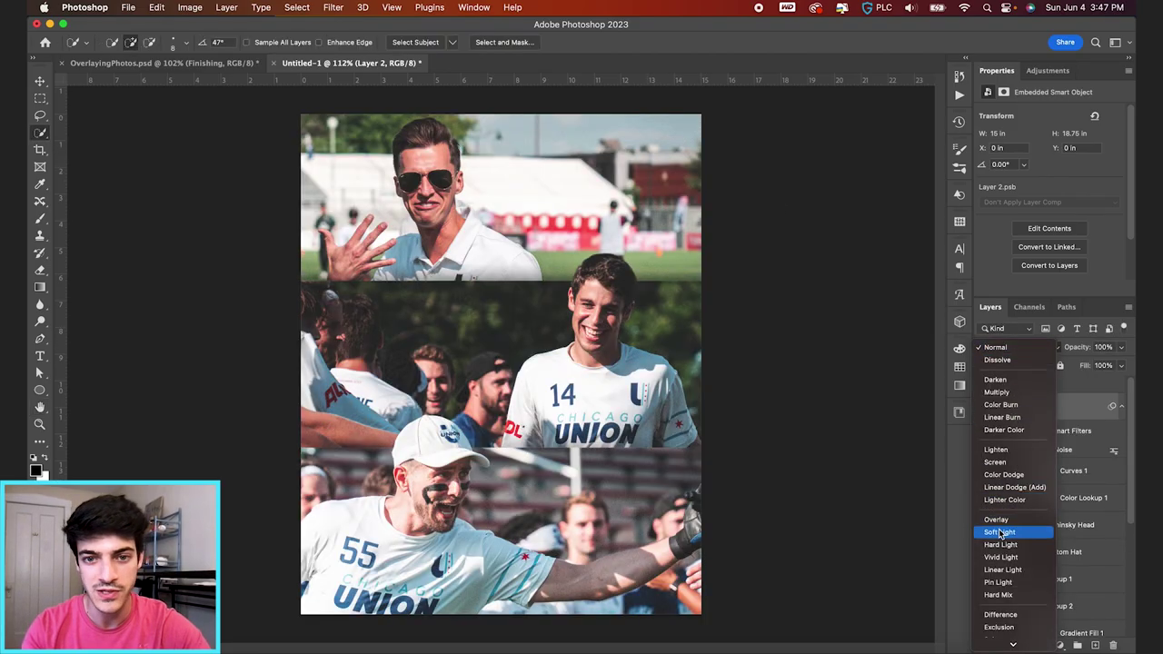
left_click(999, 533)
left_click(998, 385)
left_click(983, 385)
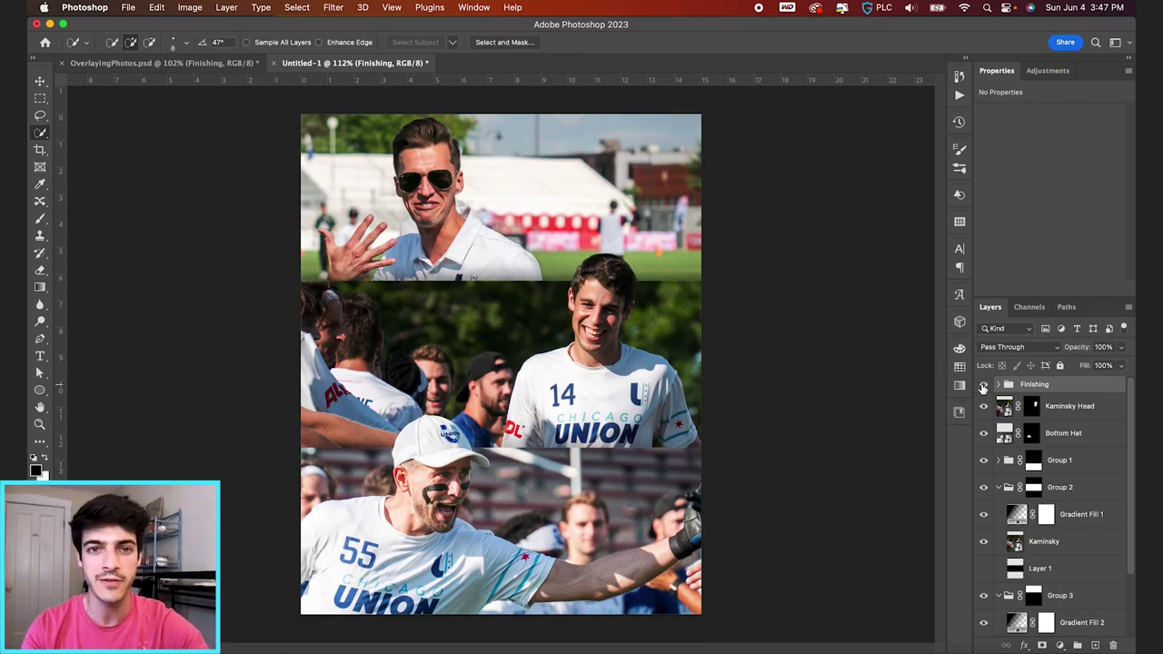
- Show the Finishing group again to restore the grade, matte and grain
left_click(984, 385)
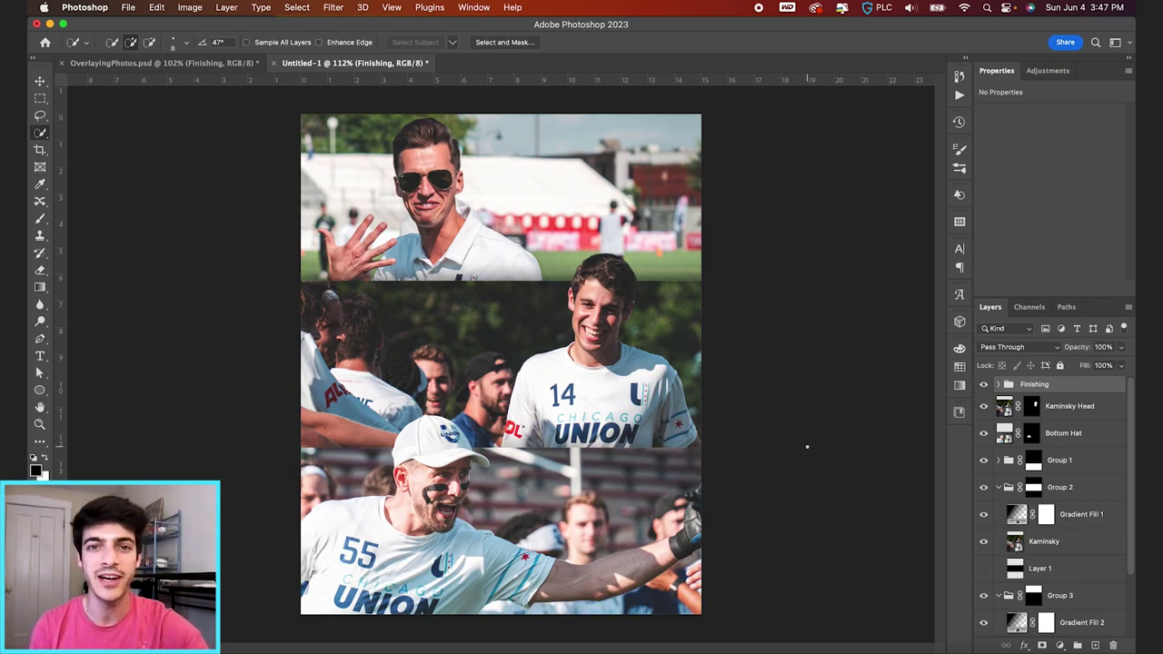